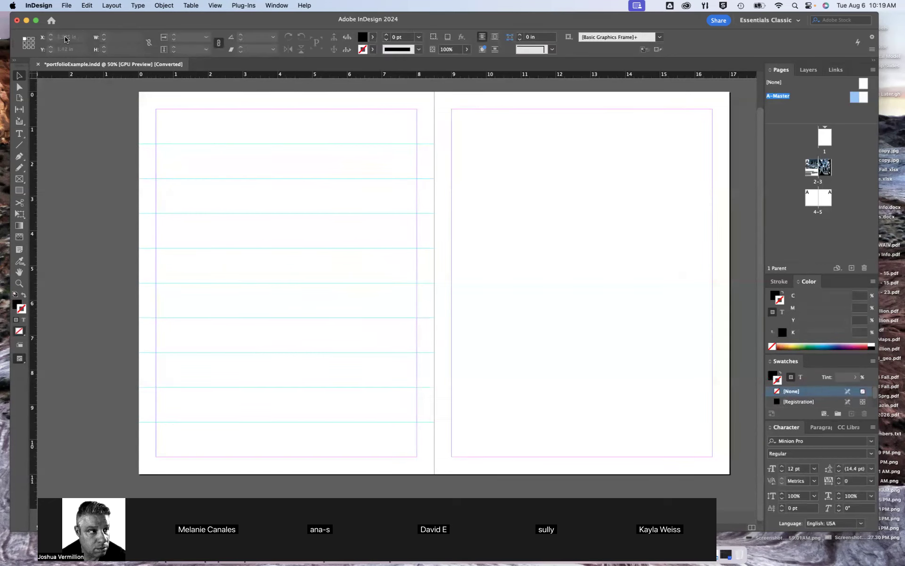
Review the page count, page size and margins in the Document Setup settings, leaving them unchanged
{"action": "left_click", "coordinate": [67, 6]}
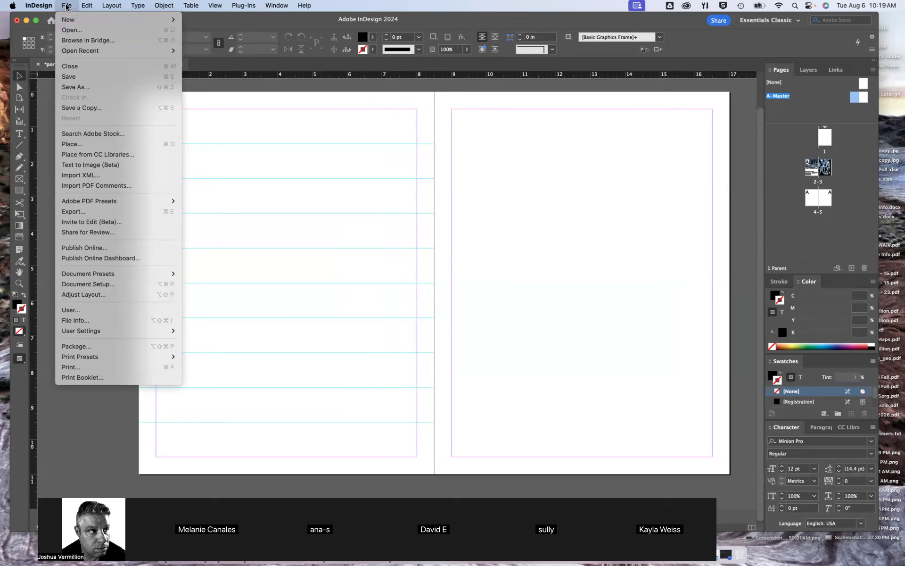
{"action": "left_click", "coordinate": [67, 5]}
{"action": "left_click", "coordinate": [66, 6]}
{"action": "mouse_move", "coordinate": [95, 49]}
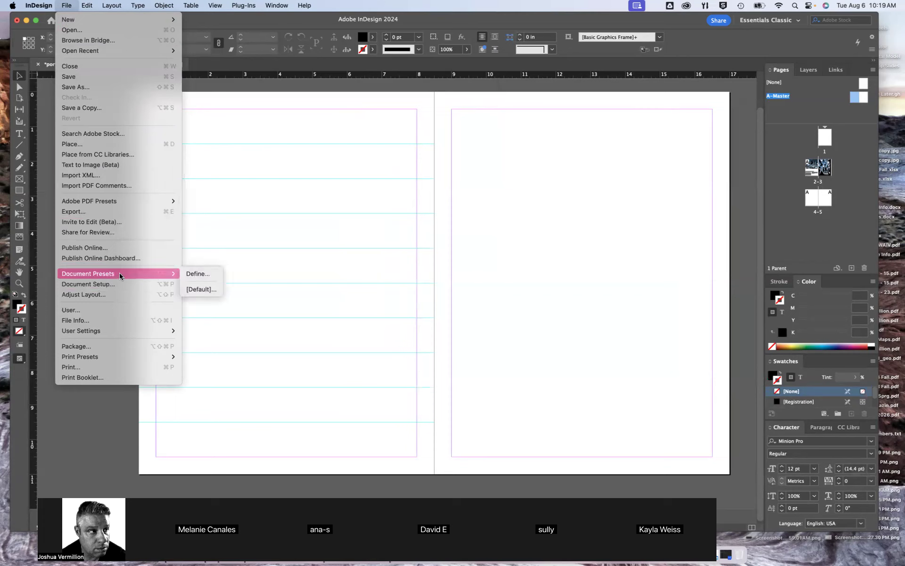
{"action": "left_click", "coordinate": [122, 285]}
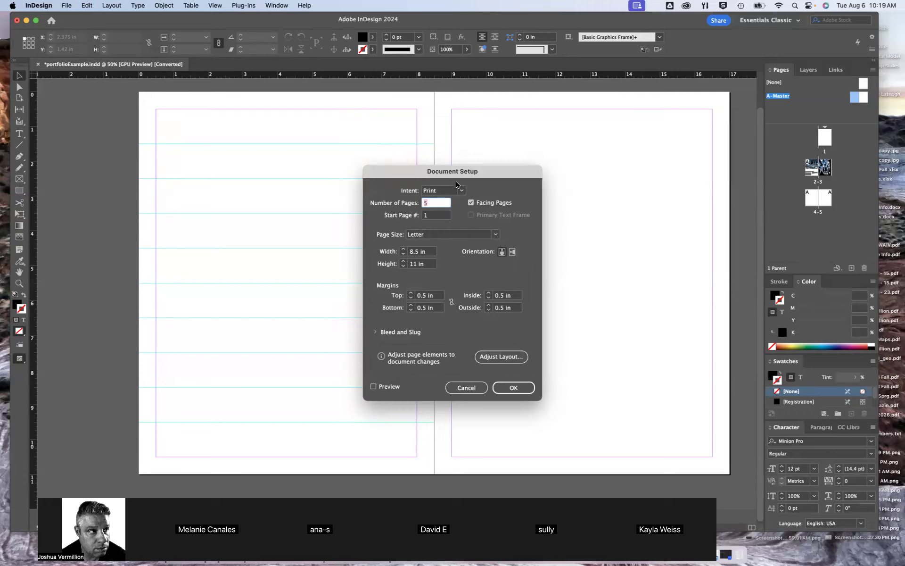
{"action": "left_click", "coordinate": [468, 388]}
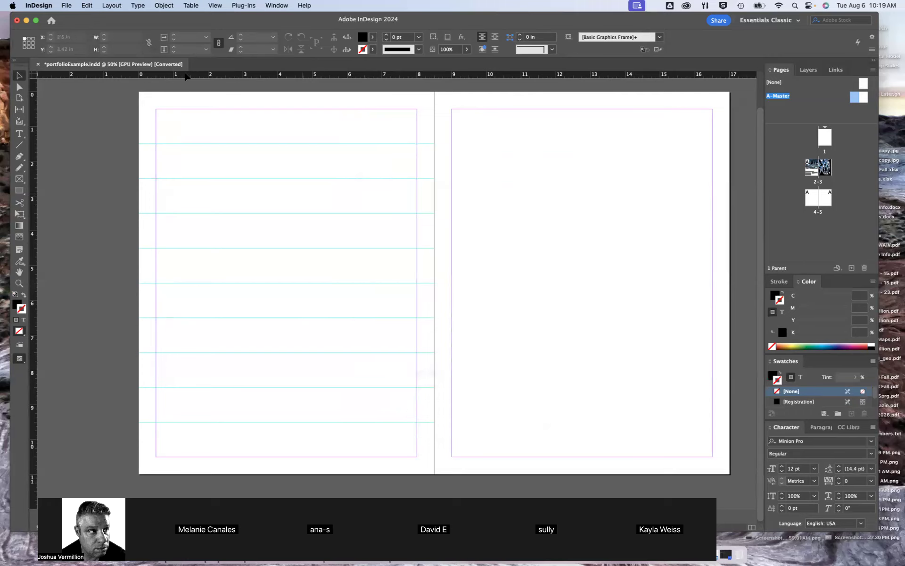
Review the Margins and Columns settings of the A-Master spread and dismiss them without changes
{"action": "left_click", "coordinate": [140, 6]}
{"action": "mouse_move", "coordinate": [108, 6]}
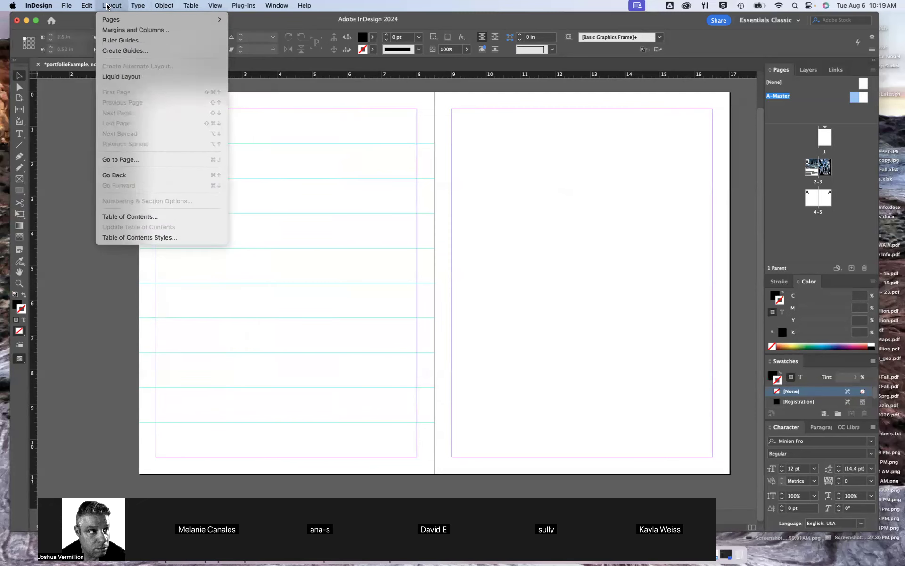
{"action": "left_click", "coordinate": [116, 30]}
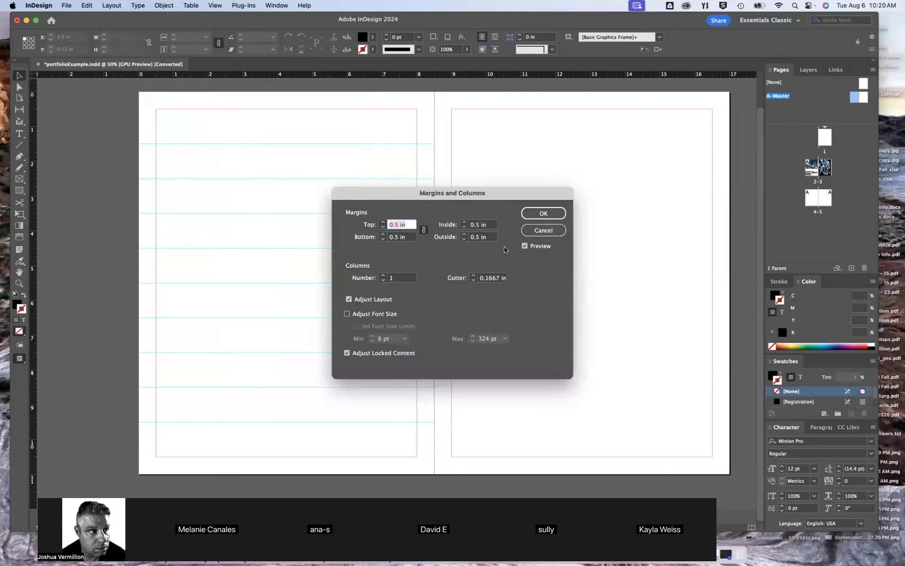
{"action": "left_click", "coordinate": [541, 228]}
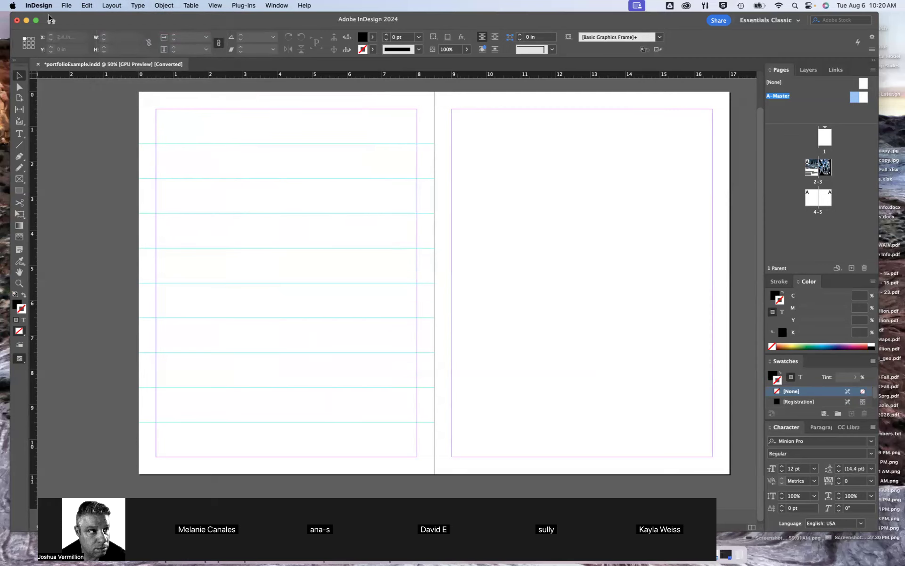
Look at the document preset definitions and the Adjust Layout settings, cancelling both without changes
{"action": "left_click", "coordinate": [47, 5]}
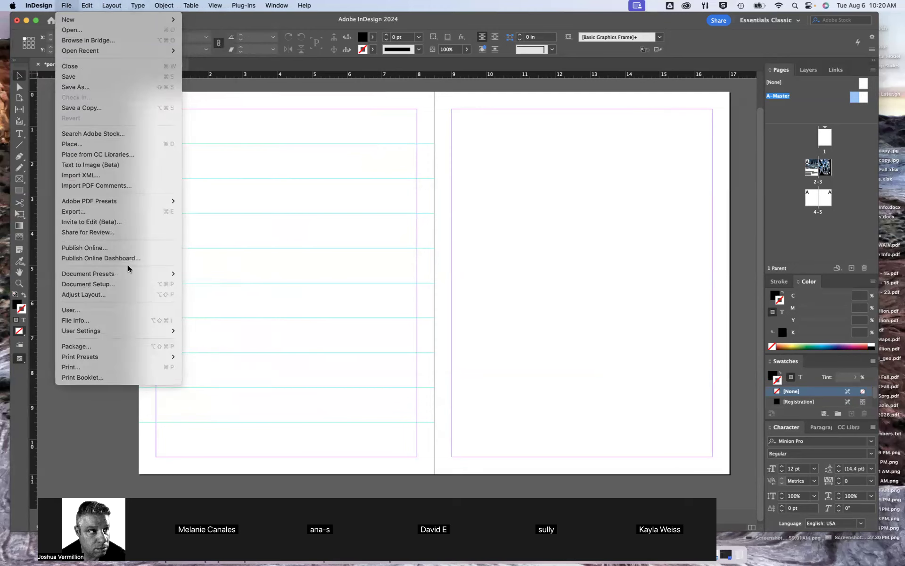
{"action": "mouse_move", "coordinate": [120, 278]}
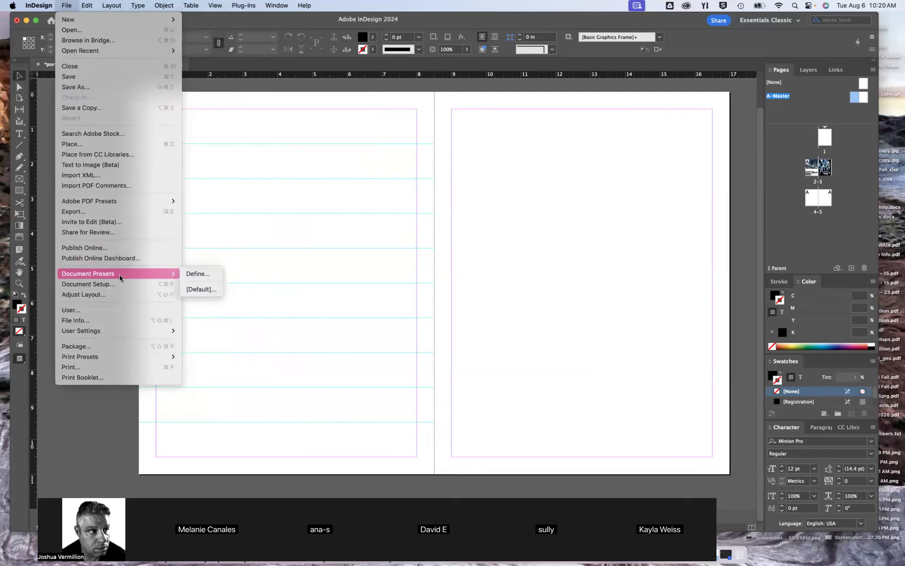
{"action": "left_click", "coordinate": [194, 274]}
{"action": "left_click", "coordinate": [512, 253]}
{"action": "left_click", "coordinate": [67, 5]}
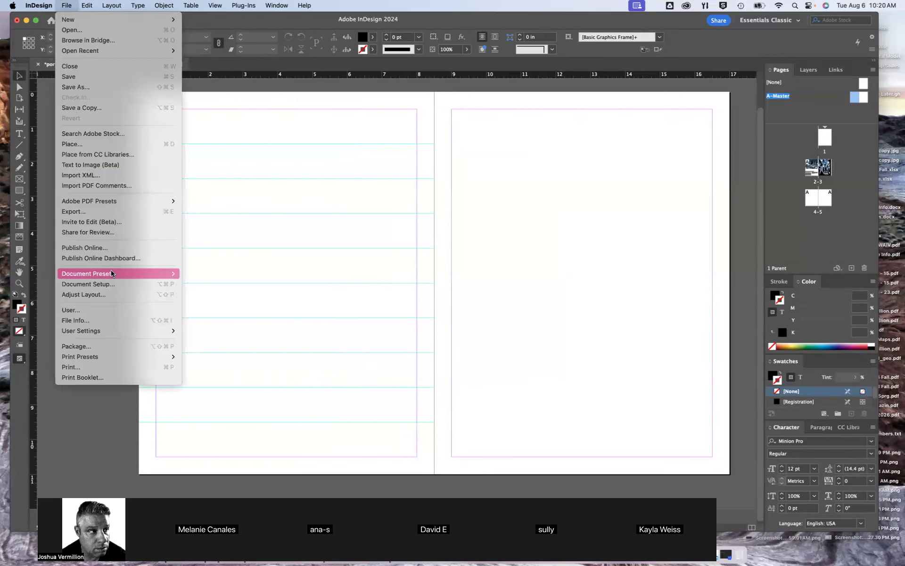
{"action": "left_click", "coordinate": [110, 295]}
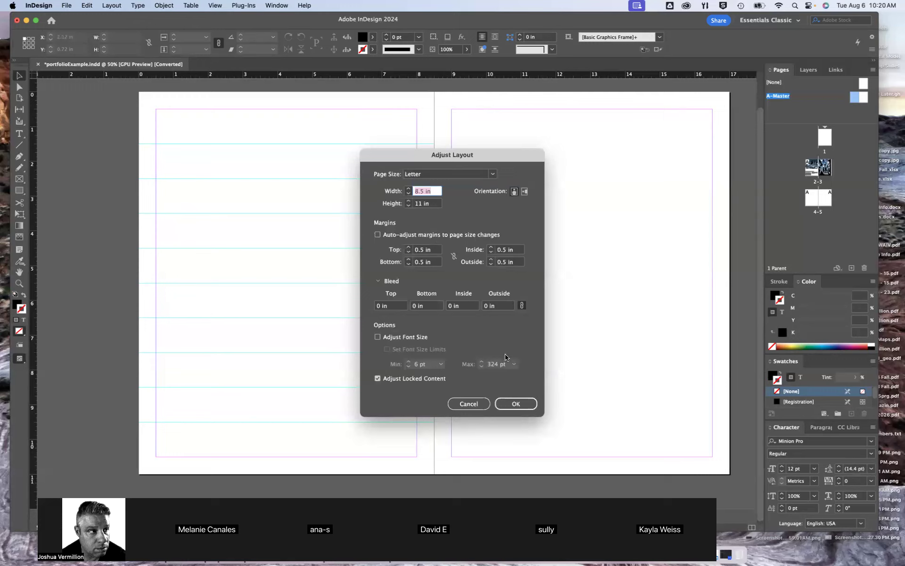
{"action": "left_click", "coordinate": [478, 406]}
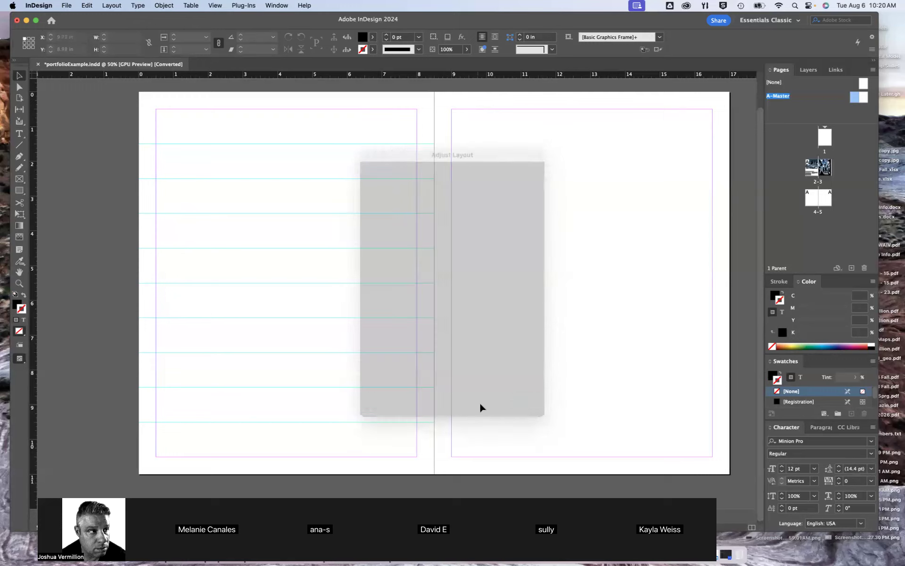
{"action": "left_click", "coordinate": [66, 5]}
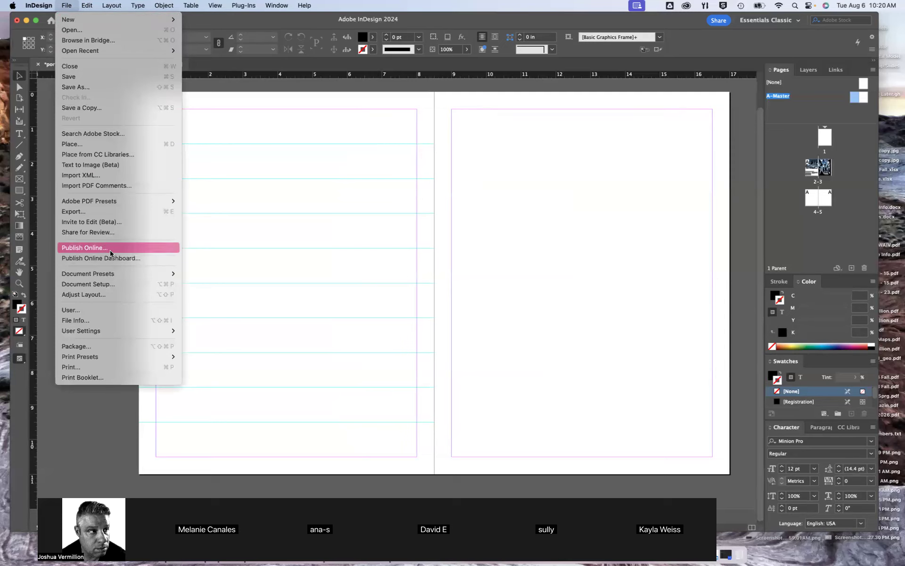
{"action": "mouse_move", "coordinate": [110, 278]}
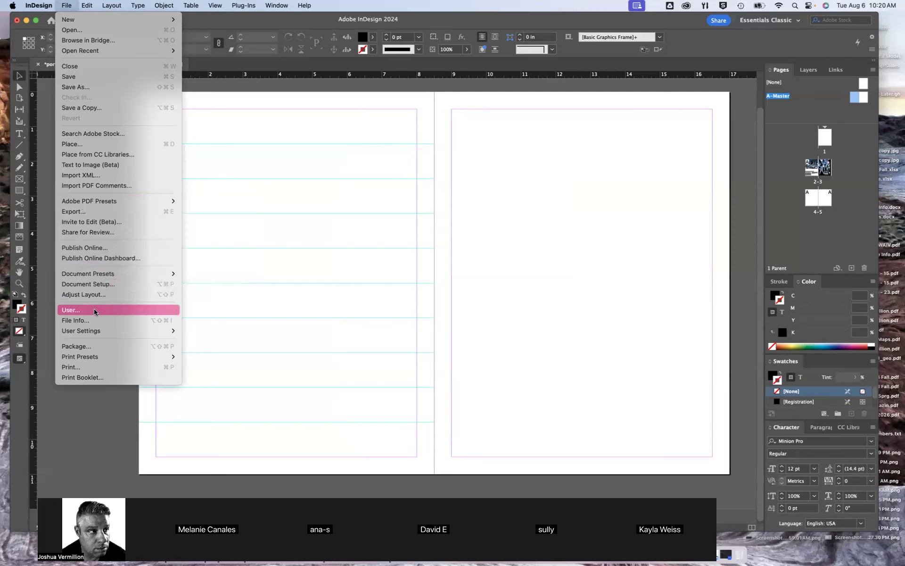
{"action": "mouse_move", "coordinate": [92, 330]}
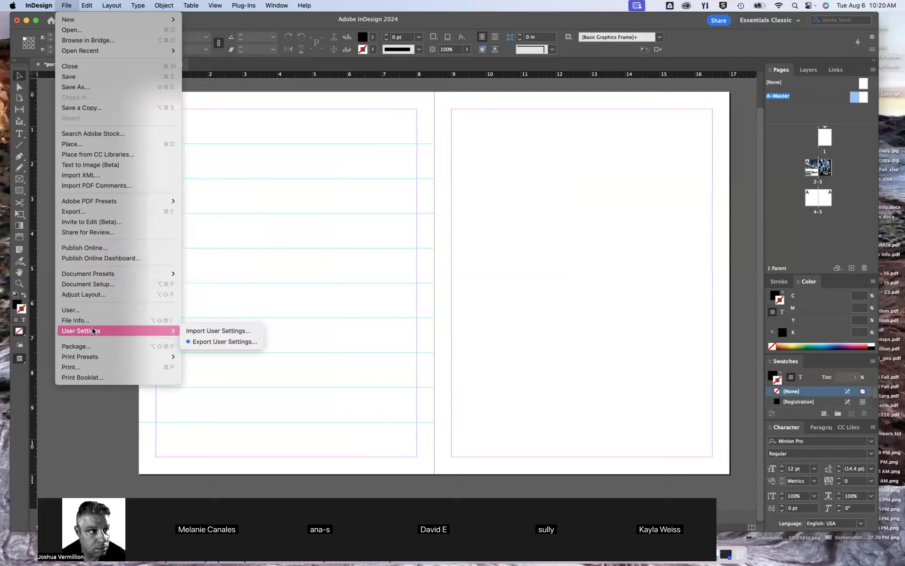
{"action": "mouse_move", "coordinate": [93, 352]}
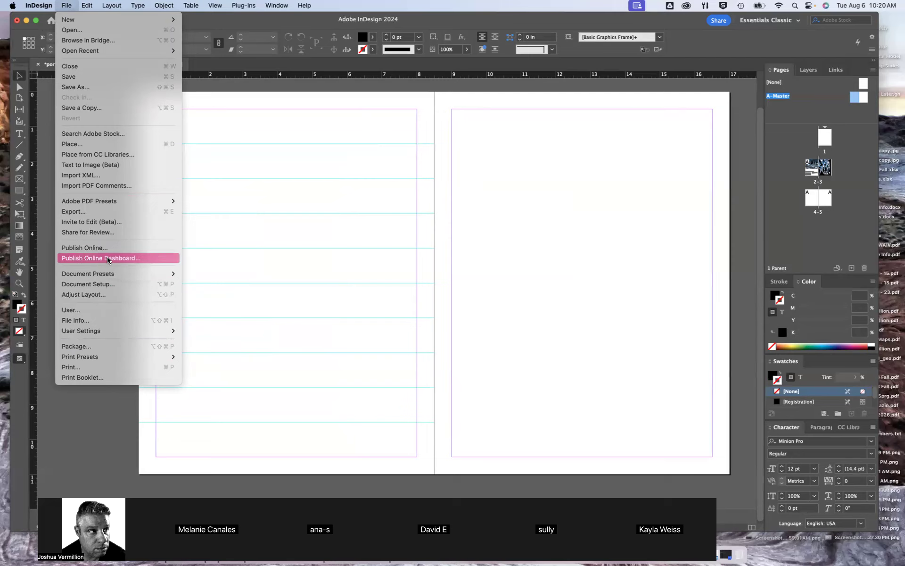
{"action": "mouse_move", "coordinate": [109, 202]}
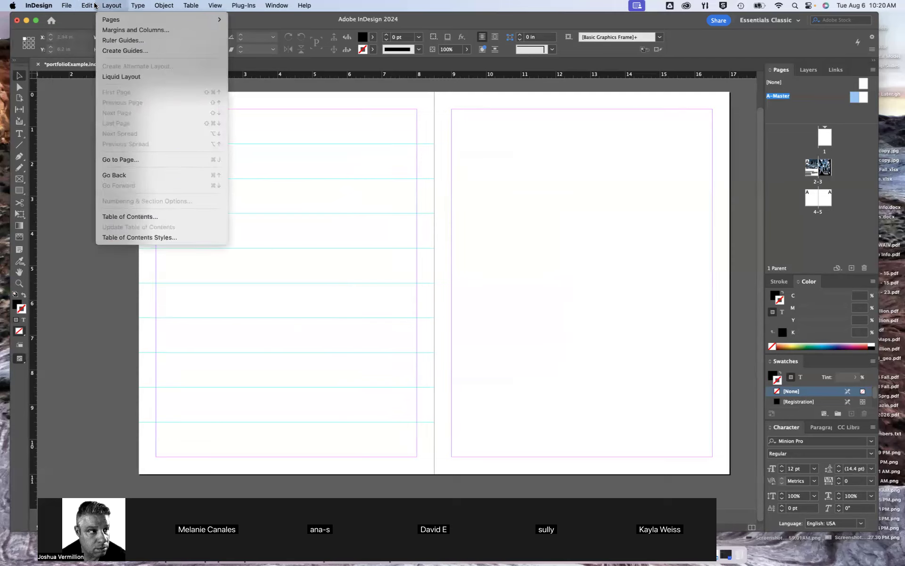
{"action": "mouse_move", "coordinate": [86, 5]}
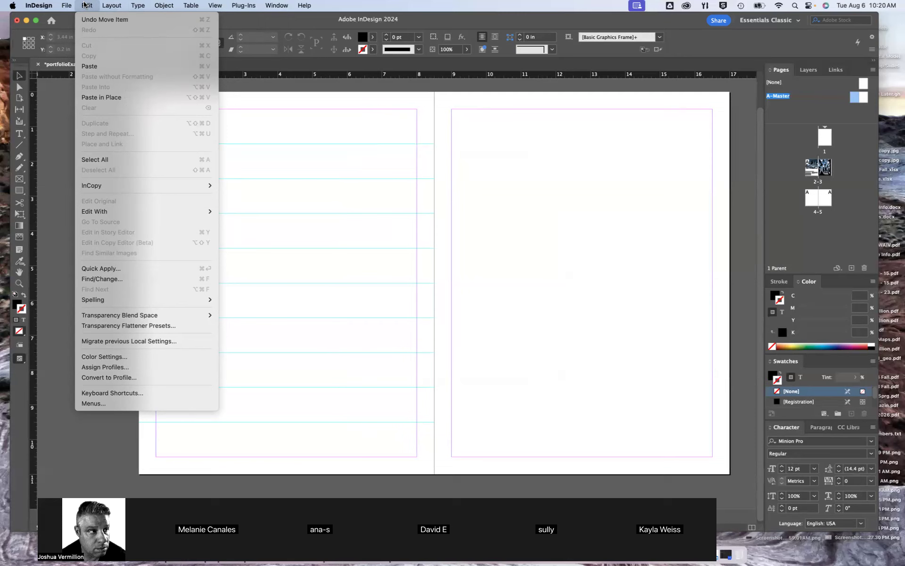
{"action": "mouse_move", "coordinate": [122, 5]}
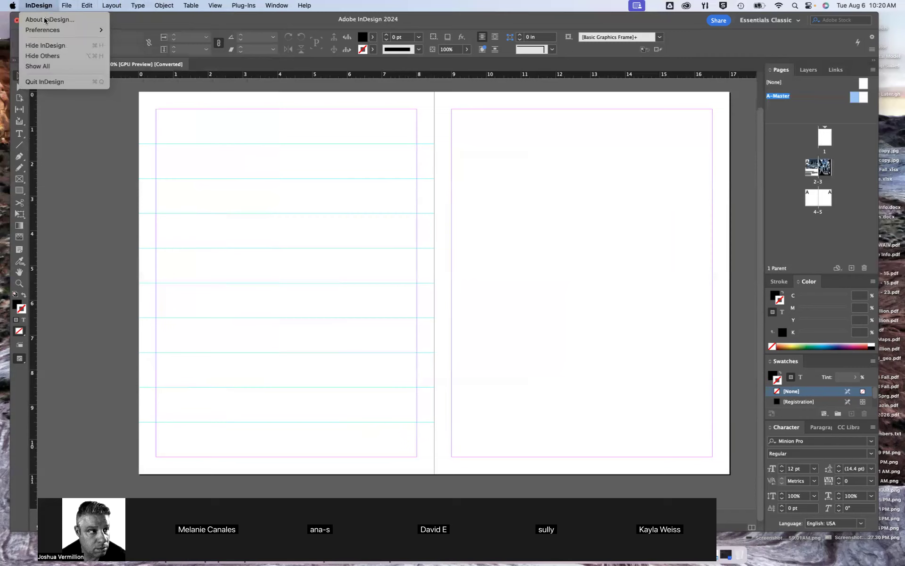
Look through the Interface, Type and Grids preferences and close them without changes
{"action": "mouse_move", "coordinate": [76, 29]}
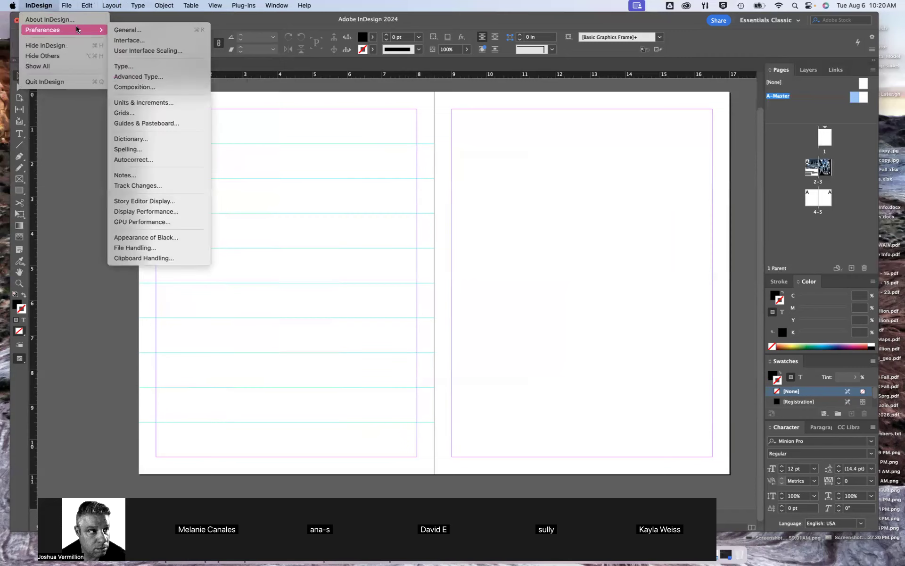
{"action": "left_click", "coordinate": [130, 40]}
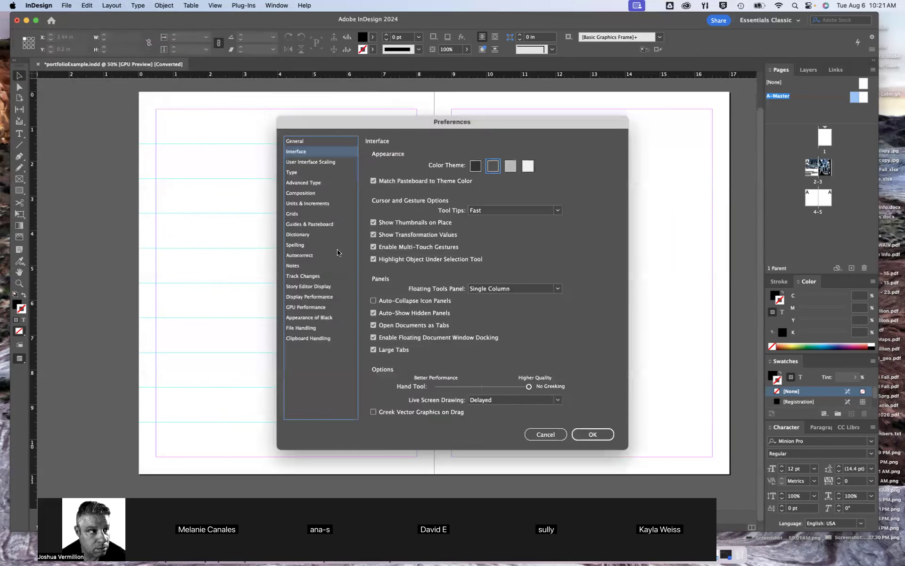
{"action": "left_click", "coordinate": [306, 164]}
{"action": "left_click", "coordinate": [298, 173]}
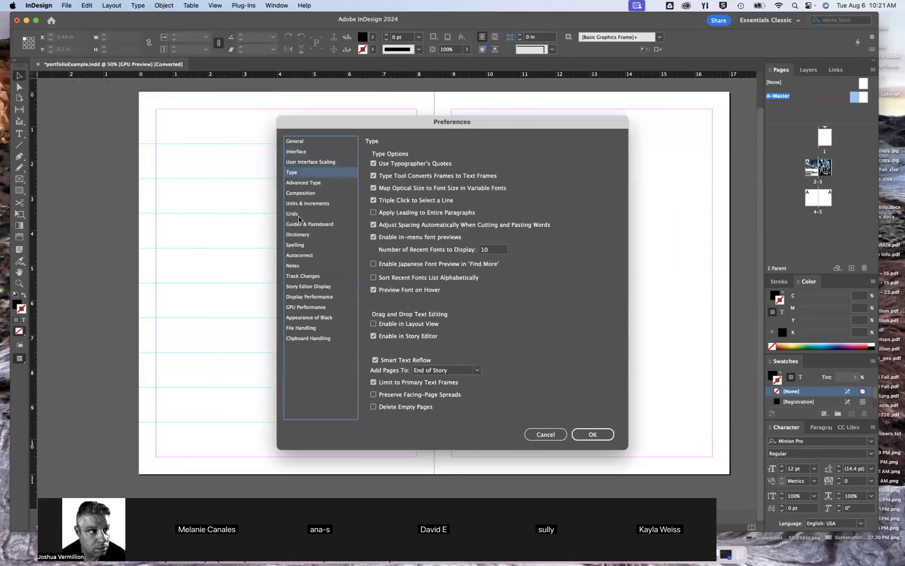
{"action": "left_click", "coordinate": [301, 215]}
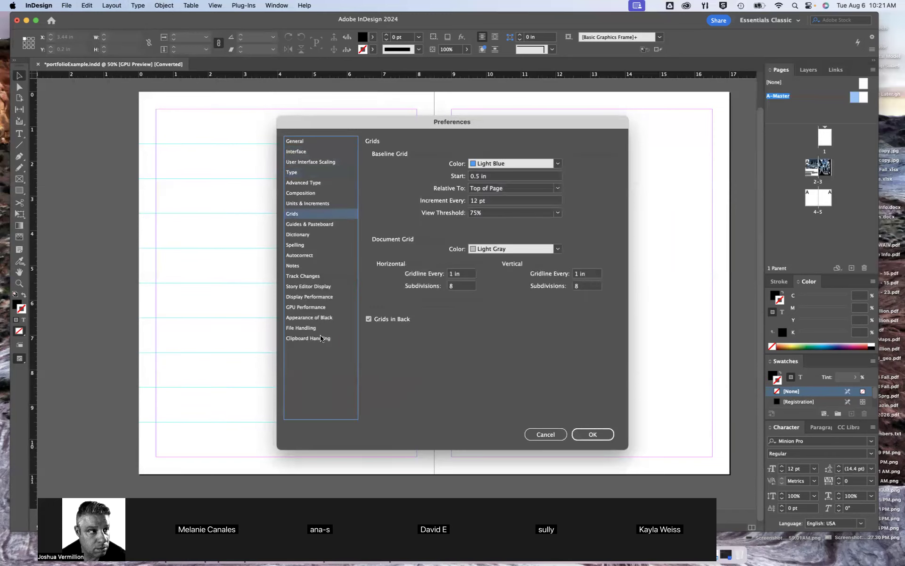
{"action": "left_click", "coordinate": [530, 433]}
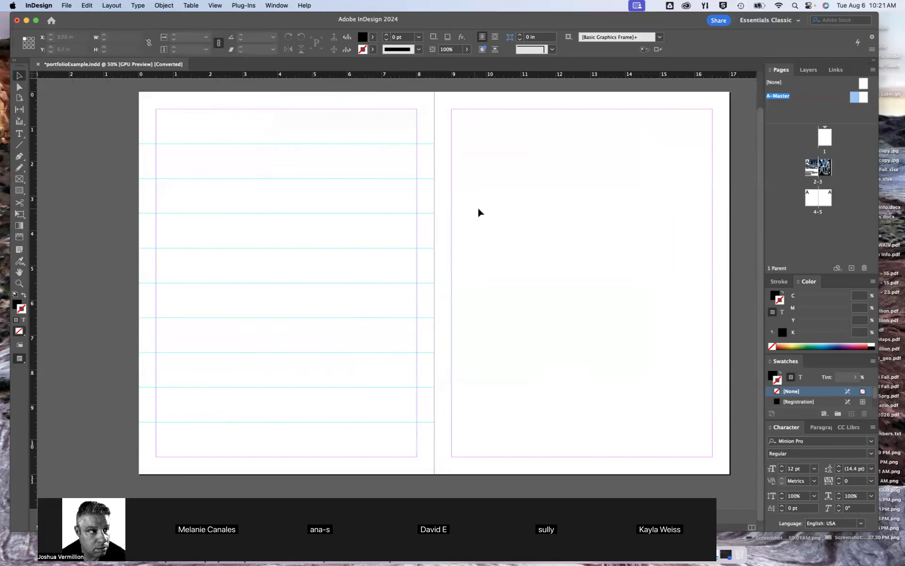
Check the New Document settings with the units switched to inches and dismiss them without creating a document
{"action": "left_click", "coordinate": [67, 5]}
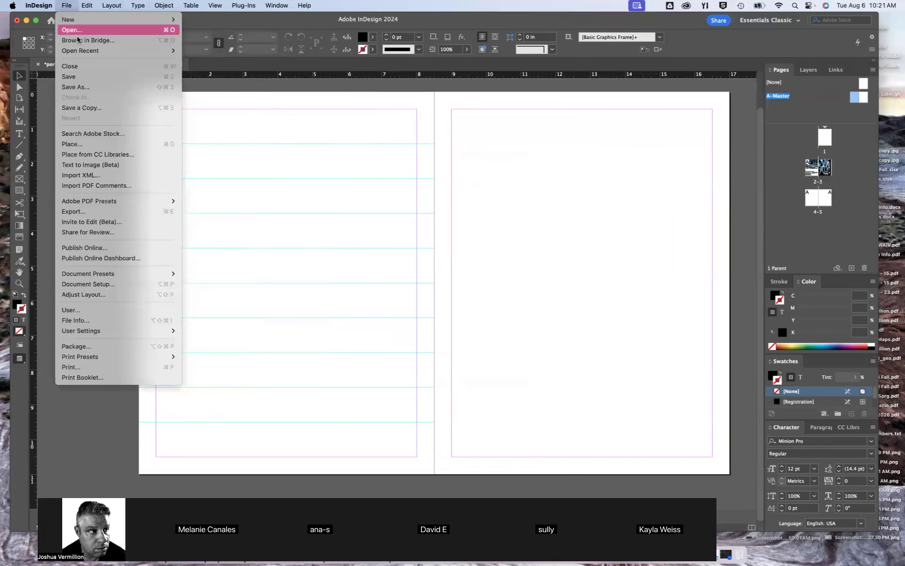
{"action": "mouse_move", "coordinate": [94, 19]}
{"action": "left_click", "coordinate": [202, 21]}
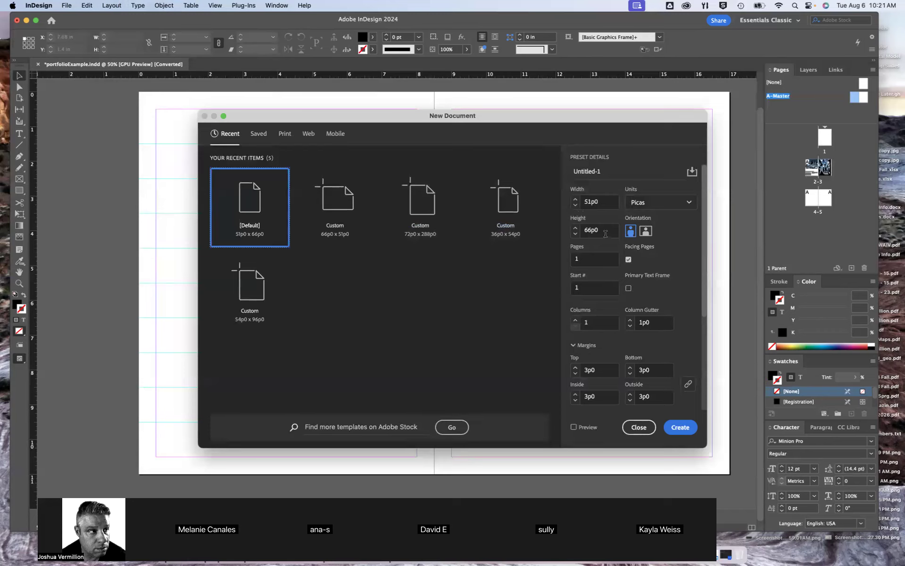
{"action": "left_click", "coordinate": [669, 206]}
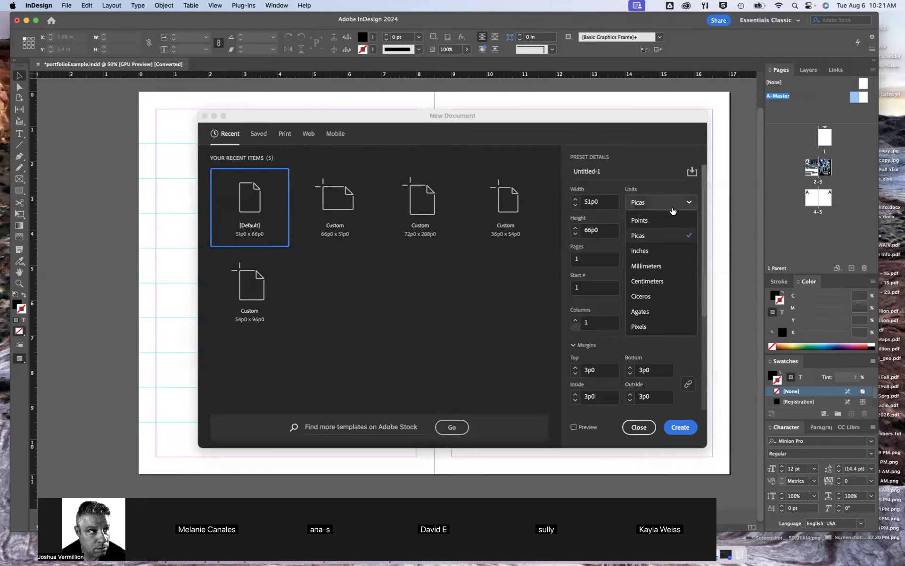
{"action": "left_click", "coordinate": [662, 257]}
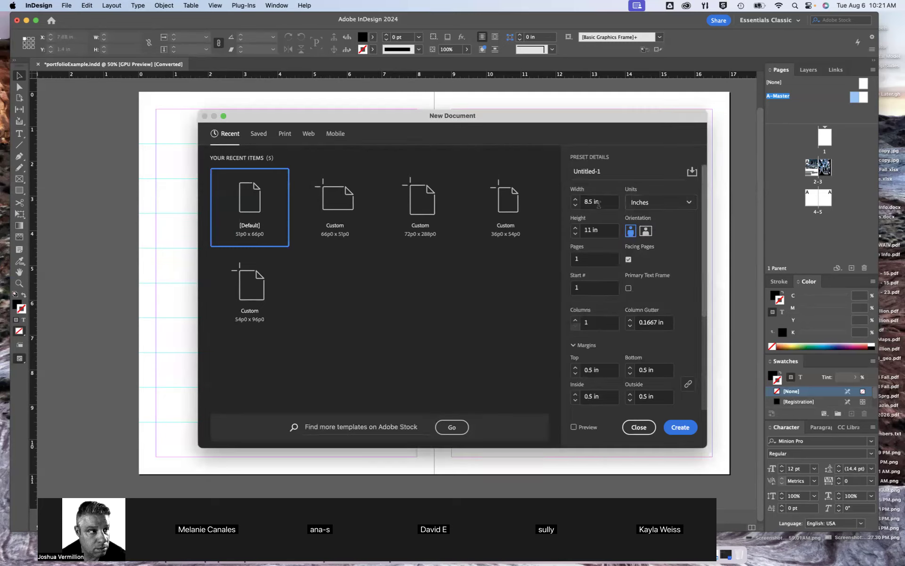
{"action": "left_click", "coordinate": [640, 427]}
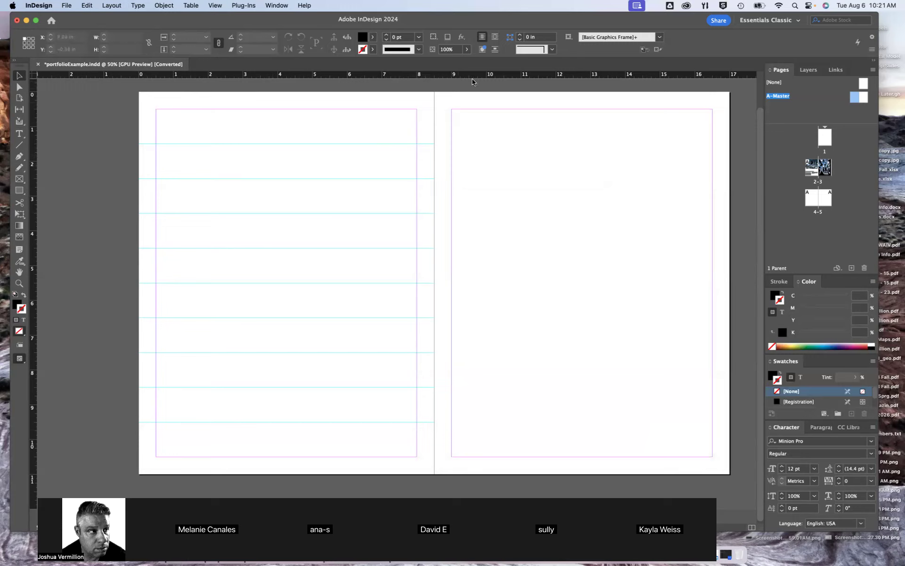
Select and copy all horizontal guides on the left page of A-Master and go to its right page
{"action": "left_click_drag", "start_coordinate": [425, 129], "coordinate": [420, 437]}
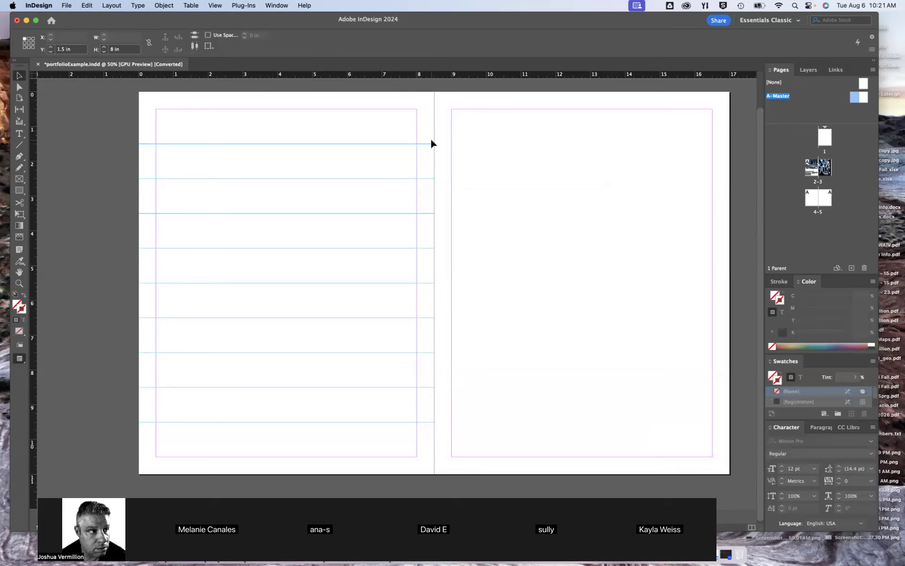
{"action": "left_click", "coordinate": [500, 165]}
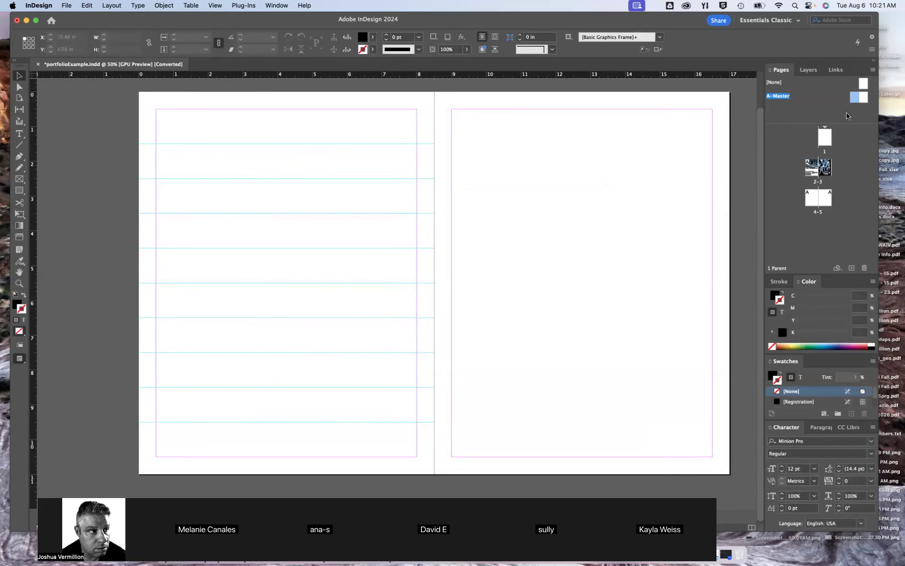
{"action": "double_click", "coordinate": [863, 100]}
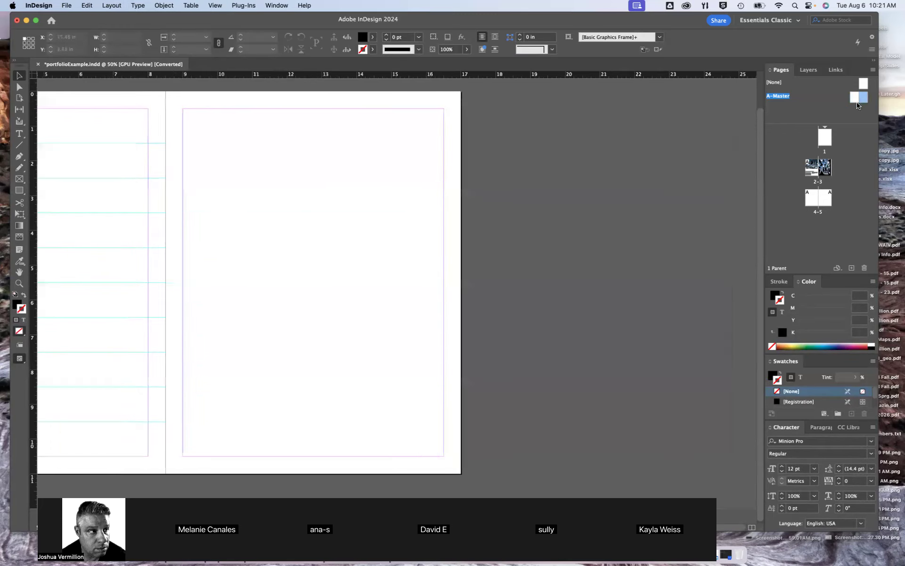
Try to paste the copied guides in place for the right page of A-Master
{"action": "left_click", "coordinate": [87, 6]}
{"action": "left_click", "coordinate": [98, 97]}
{"action": "left_click_drag", "start_coordinate": [150, 144], "coordinate": [305, 167]}
{"action": "key", "text": "super+z"}
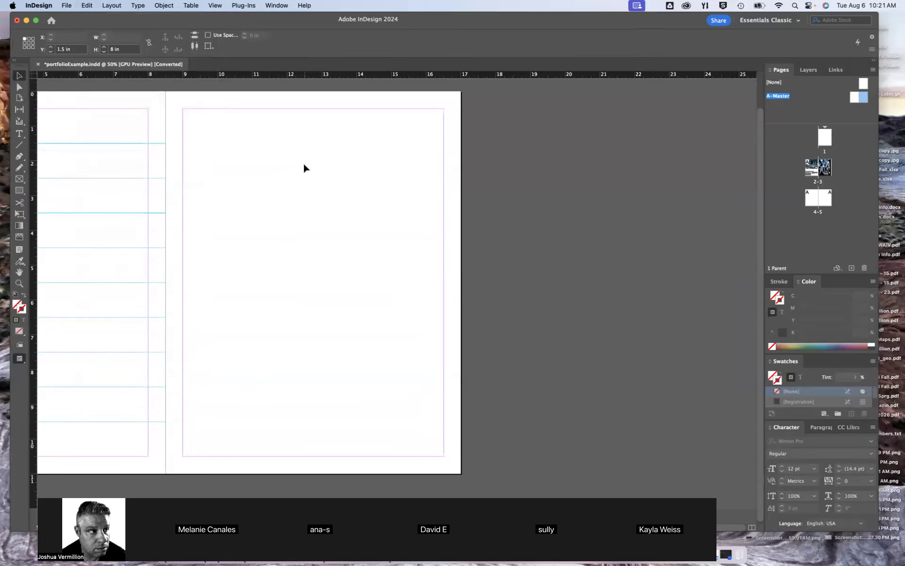
Paste the copied horizontal guides onto the right page of A-Master, at the same heights as on the left page
{"action": "left_click", "coordinate": [303, 163]}
{"action": "key", "text": "super+v"}
{"action": "left_click_drag", "start_coordinate": [139, 145], "coordinate": [382, 144]}
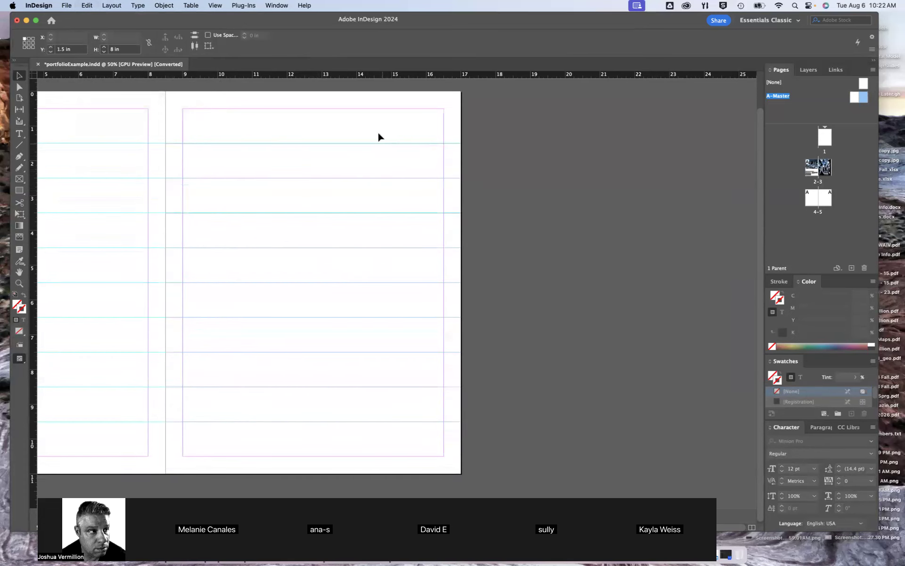
{"action": "left_click", "coordinate": [369, 125]}
{"action": "left_click_drag", "start_coordinate": [378, 229], "coordinate": [639, 234]}
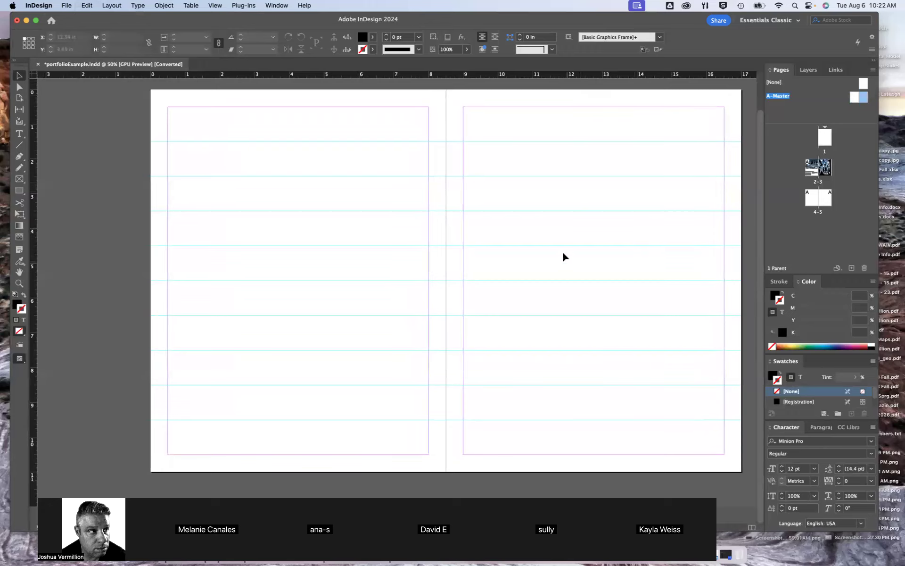
Go to spread 4-5 and add seven new pages to the end of the document
{"action": "left_click_drag", "start_coordinate": [589, 233], "coordinate": [557, 232]}
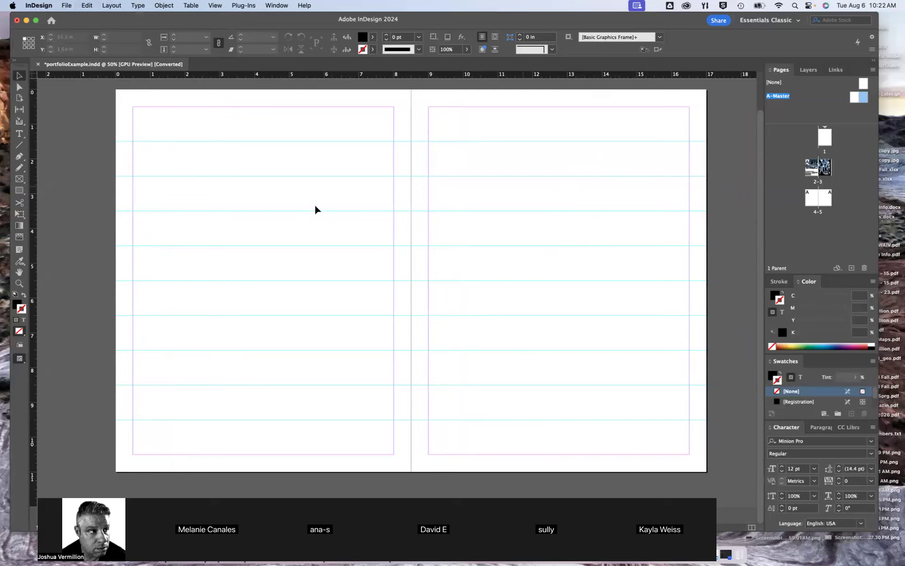
{"action": "scroll", "coordinate": [608, 198], "scroll_direction": "right", "scroll_amount": 2}
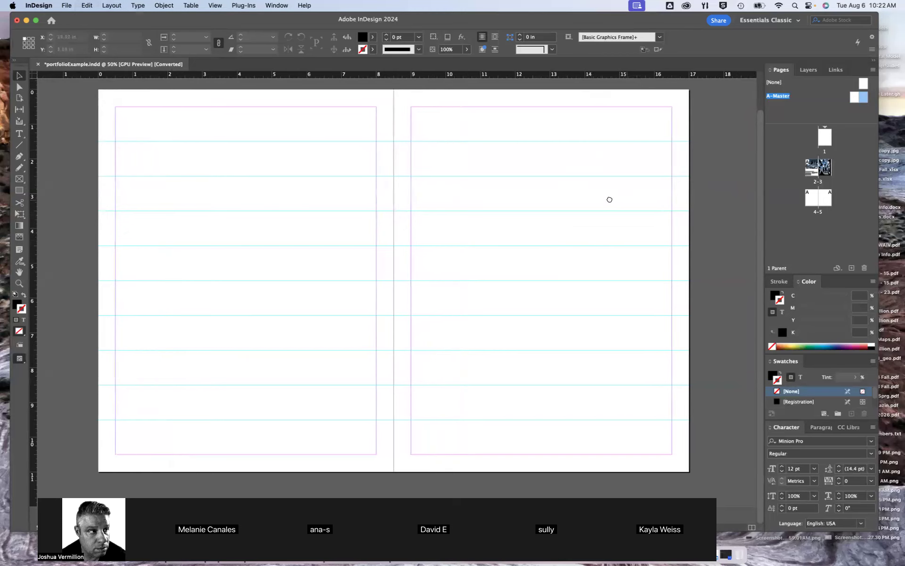
{"action": "double_click", "coordinate": [817, 199]}
{"action": "double_click", "coordinate": [817, 199]}
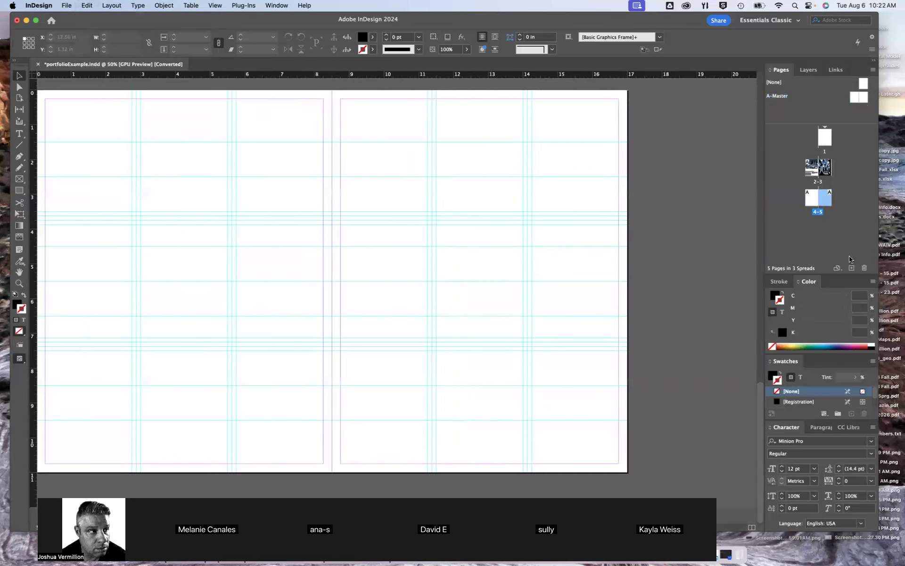
{"action": "left_click", "coordinate": [852, 268]}
{"action": "left_click", "coordinate": [853, 268]}
{"action": "left_click", "coordinate": [853, 267]}
{"action": "left_click", "coordinate": [853, 268]}
{"action": "left_click", "coordinate": [853, 268]}
{"action": "left_click", "coordinate": [852, 268]}
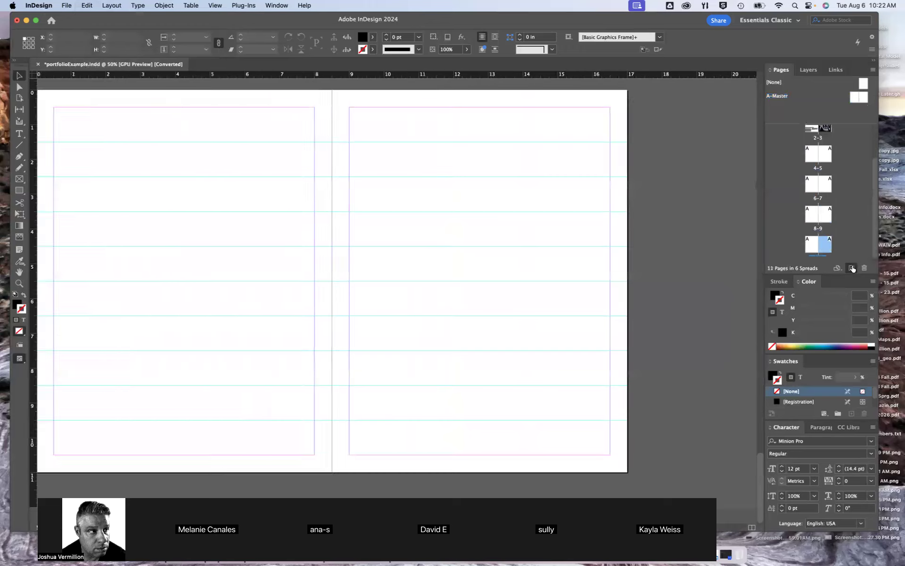
{"action": "left_click", "coordinate": [853, 268]}
Compare the guides and margins on spread 4-5 with those on the new spread 6-7
{"action": "scroll", "coordinate": [825, 184], "scroll_direction": "up", "scroll_amount": 3}
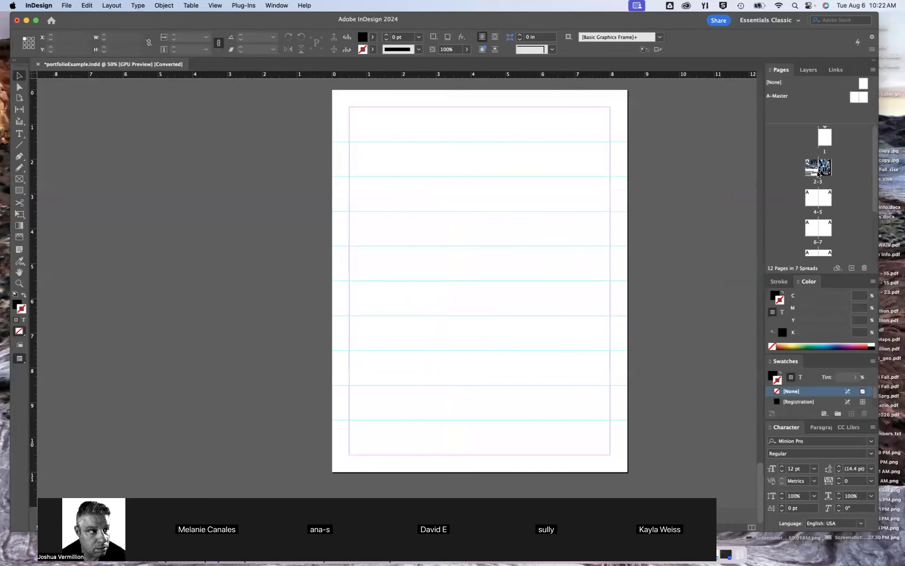
{"action": "double_click", "coordinate": [818, 173]}
{"action": "double_click", "coordinate": [818, 198]}
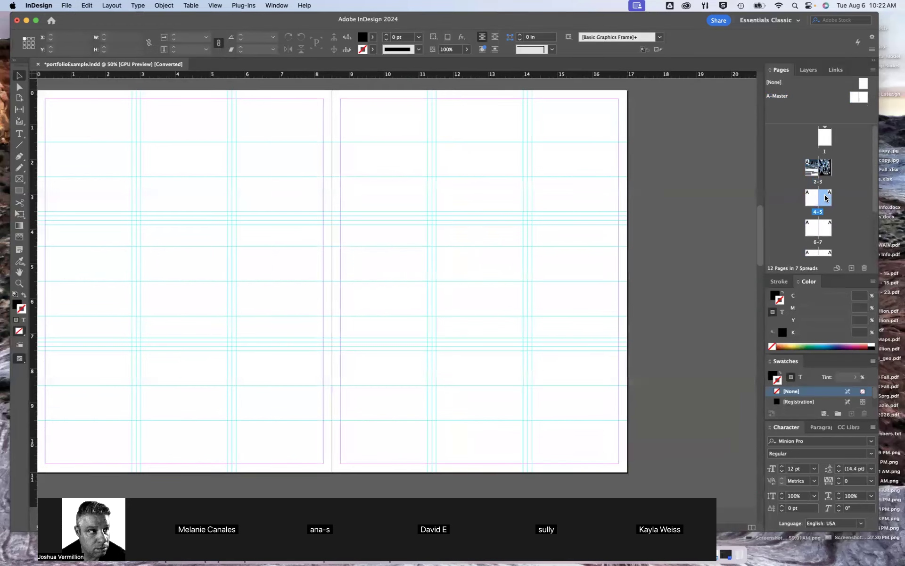
{"action": "double_click", "coordinate": [816, 229]}
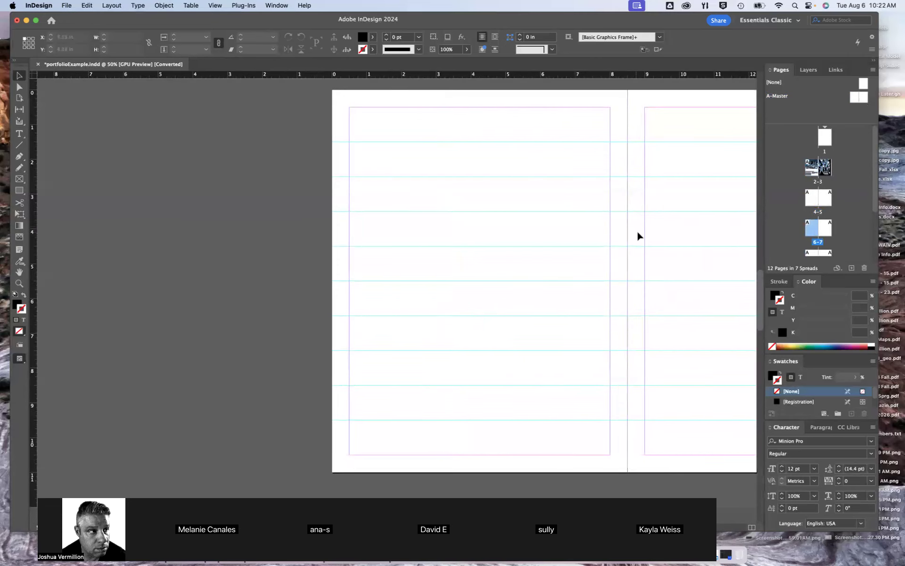
{"action": "scroll", "coordinate": [660, 233], "scroll_direction": "right", "scroll_amount": 5}
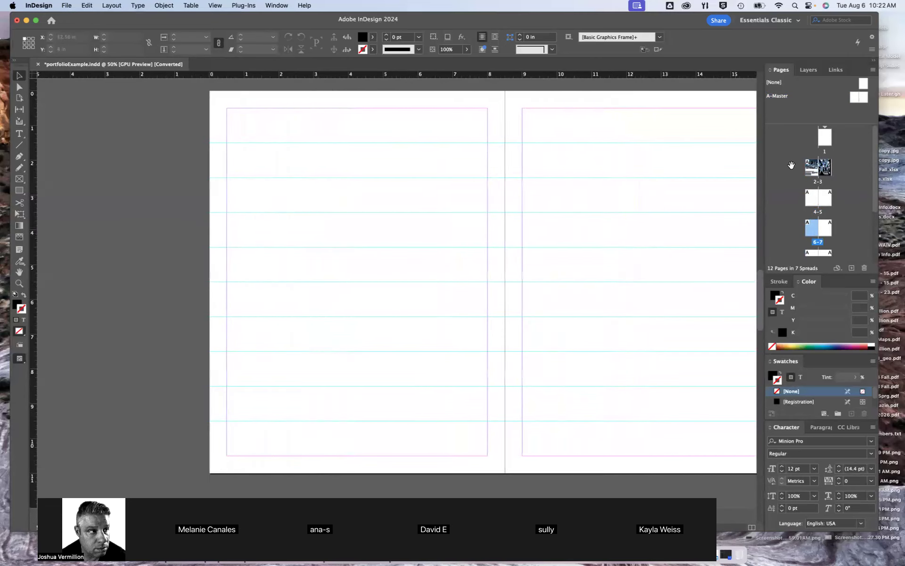
{"action": "double_click", "coordinate": [814, 200]}
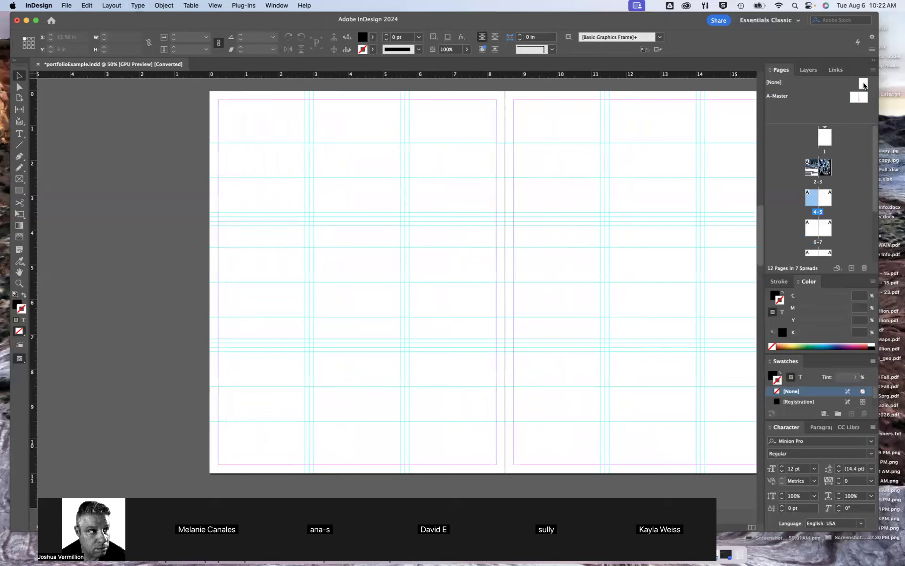
Apply the [None] parent page to pages 2, 4 and 5
{"action": "left_click_drag", "start_coordinate": [864, 84], "coordinate": [812, 167]}
{"action": "left_click_drag", "start_coordinate": [863, 85], "coordinate": [814, 196]}
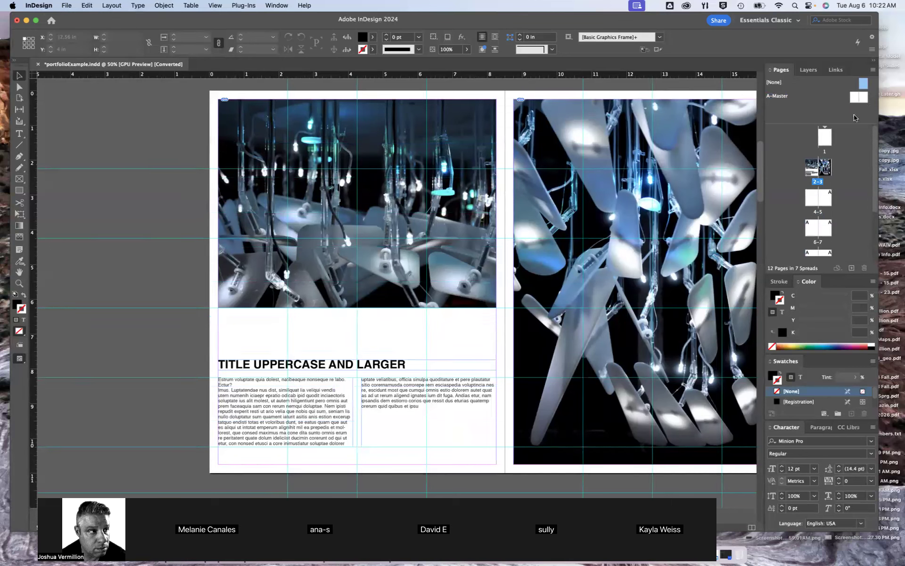
{"action": "left_click_drag", "start_coordinate": [864, 85], "coordinate": [825, 197]}
Apply A-Master to page 7, check the A-Master spread, and go to page 8
{"action": "double_click", "coordinate": [818, 227]}
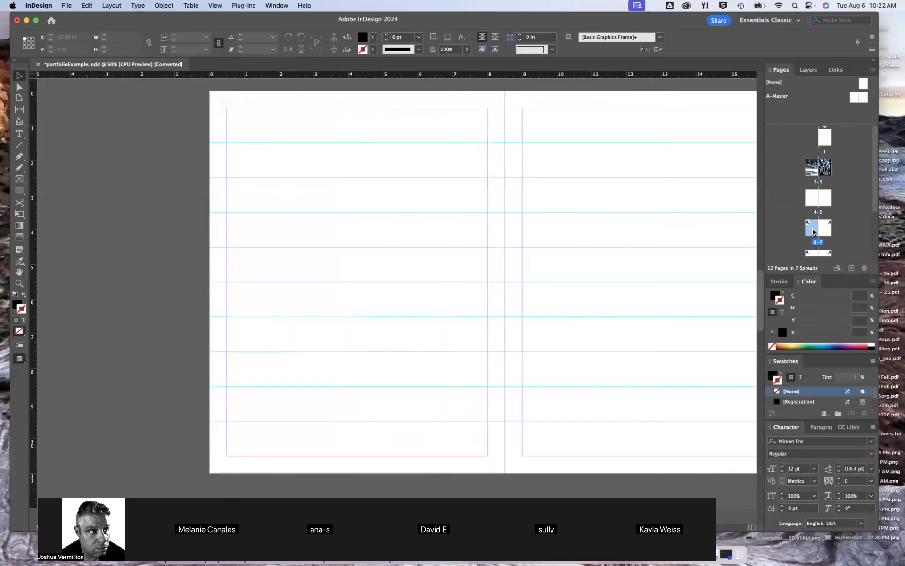
{"action": "left_click_drag", "start_coordinate": [855, 102], "coordinate": [825, 228]}
{"action": "scroll", "coordinate": [657, 270], "scroll_direction": "down", "scroll_amount": 6}
{"action": "scroll", "coordinate": [539, 336], "scroll_direction": "down", "scroll_amount": 5}
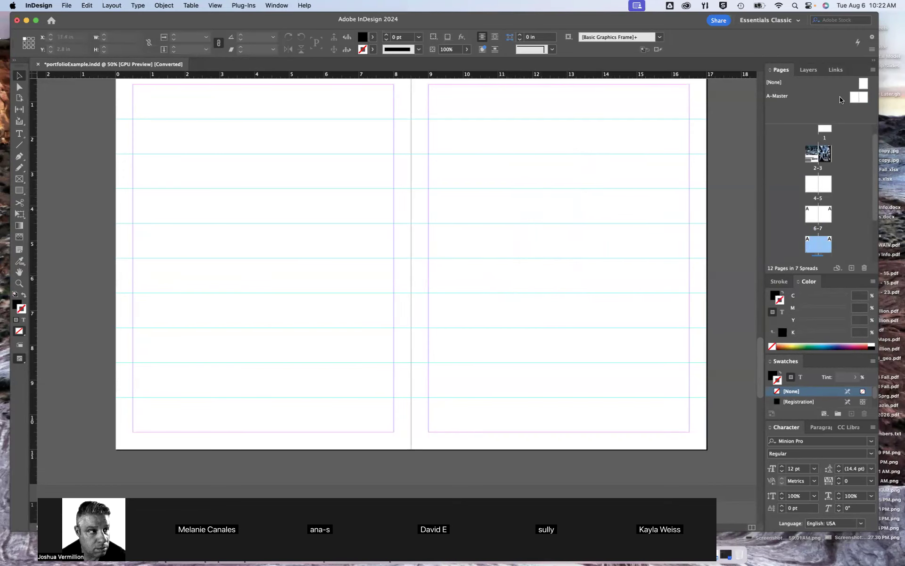
{"action": "double_click", "coordinate": [857, 100]}
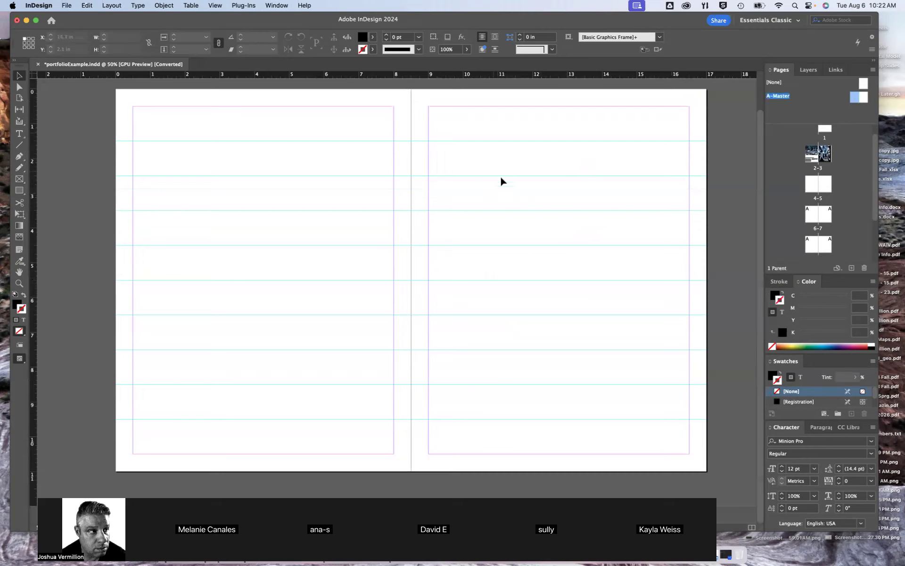
{"action": "double_click", "coordinate": [818, 245]}
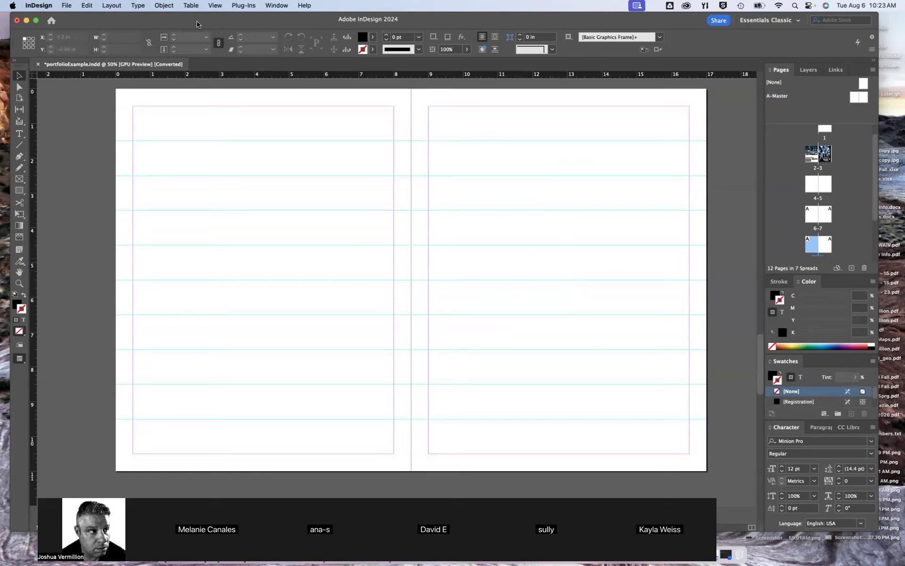
{"action": "left_click", "coordinate": [165, 7]}
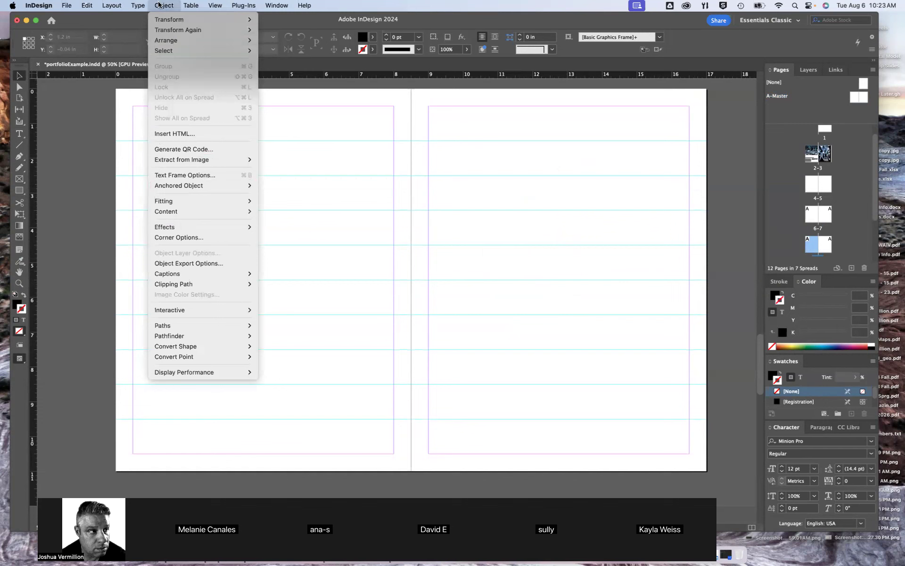
{"action": "mouse_move", "coordinate": [136, 5]}
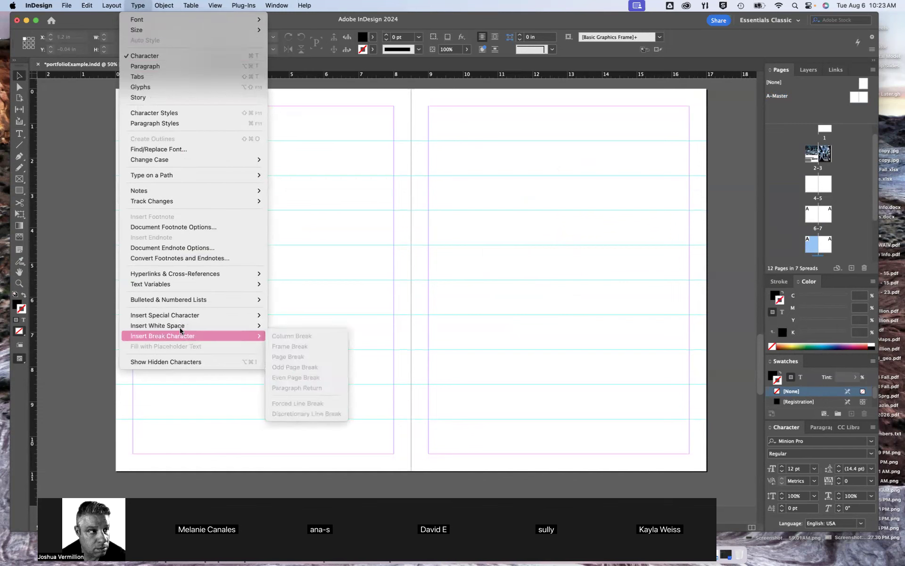
{"action": "mouse_move", "coordinate": [189, 286]}
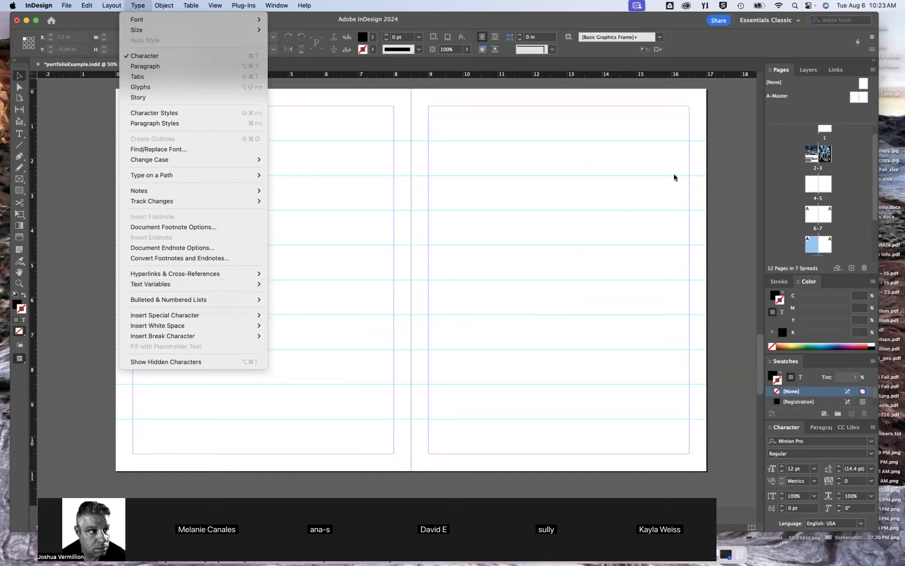
{"action": "left_click", "coordinate": [703, 169]}
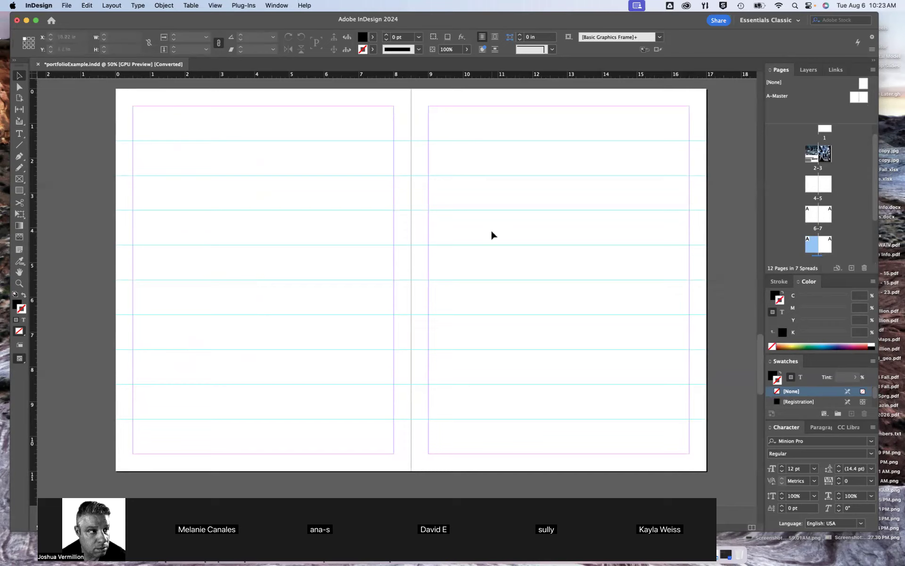
{"action": "left_click", "coordinate": [111, 6]}
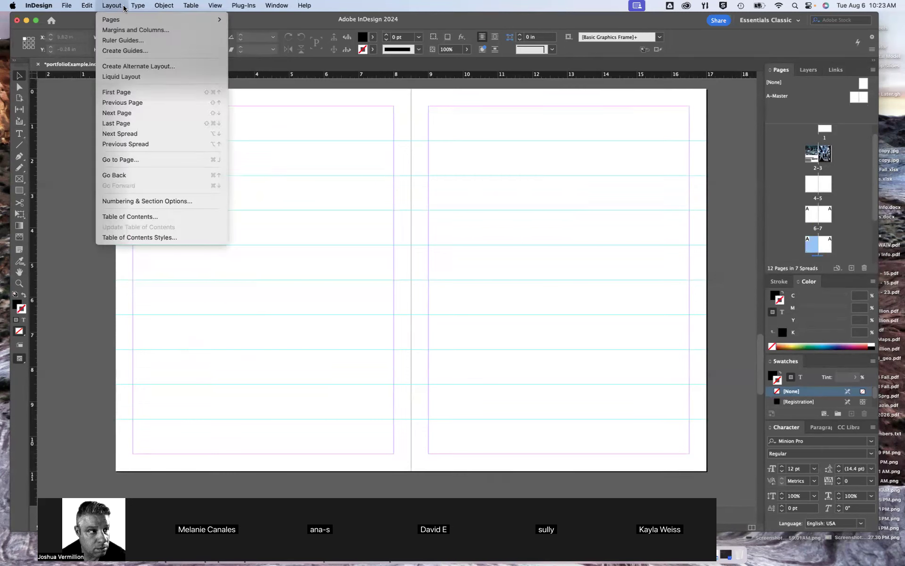
{"action": "left_click", "coordinate": [141, 7]}
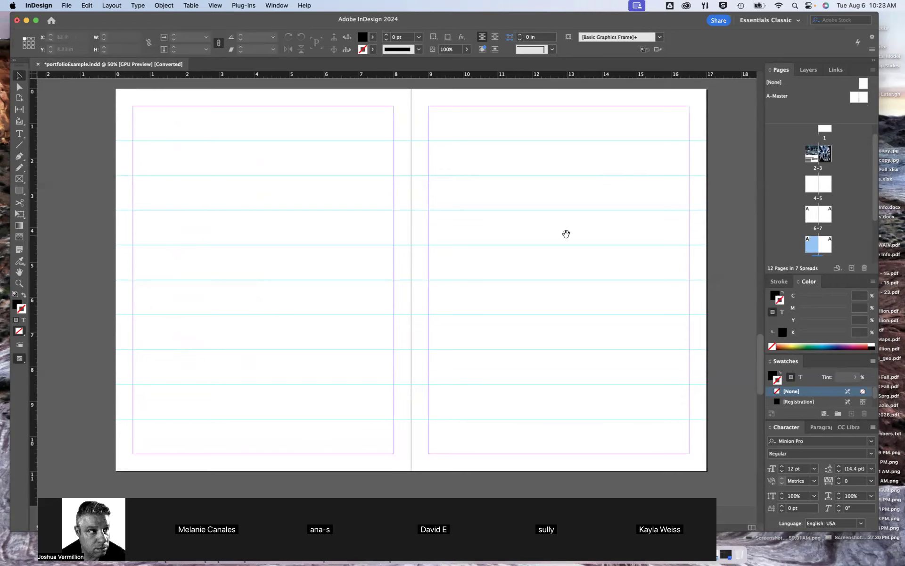
Draw a text frame about 3.14 in wide and 4 in high from the upper-left margin corner of page 8
{"action": "left_click_drag", "start_coordinate": [566, 234], "coordinate": [541, 239]}
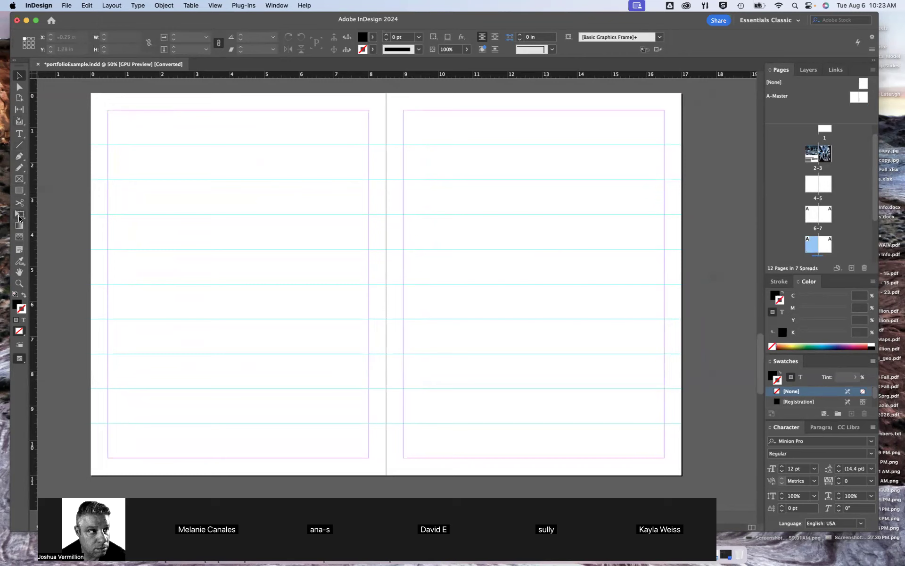
{"action": "left_click", "coordinate": [19, 134]}
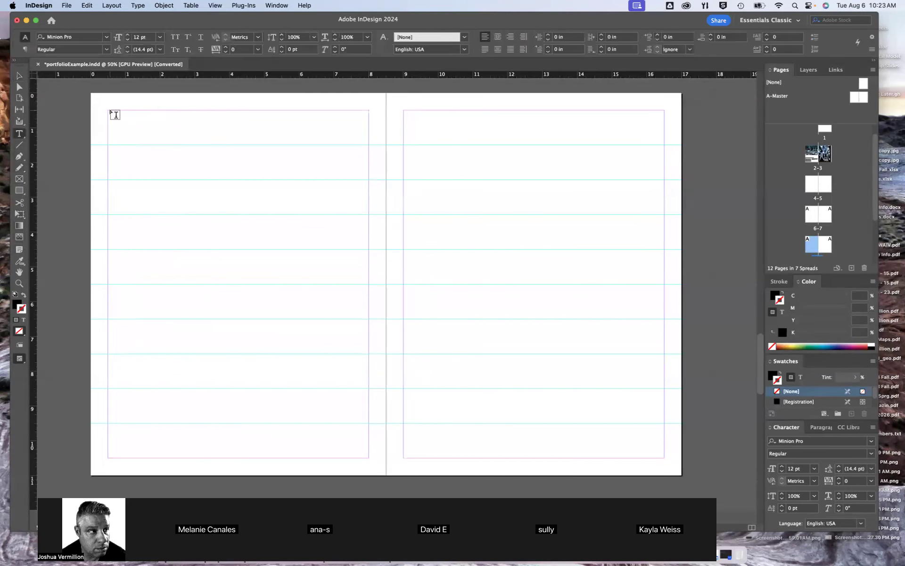
{"action": "left_click_drag", "start_coordinate": [110, 112], "coordinate": [218, 249]}
{"action": "key", "text": "Escape"}
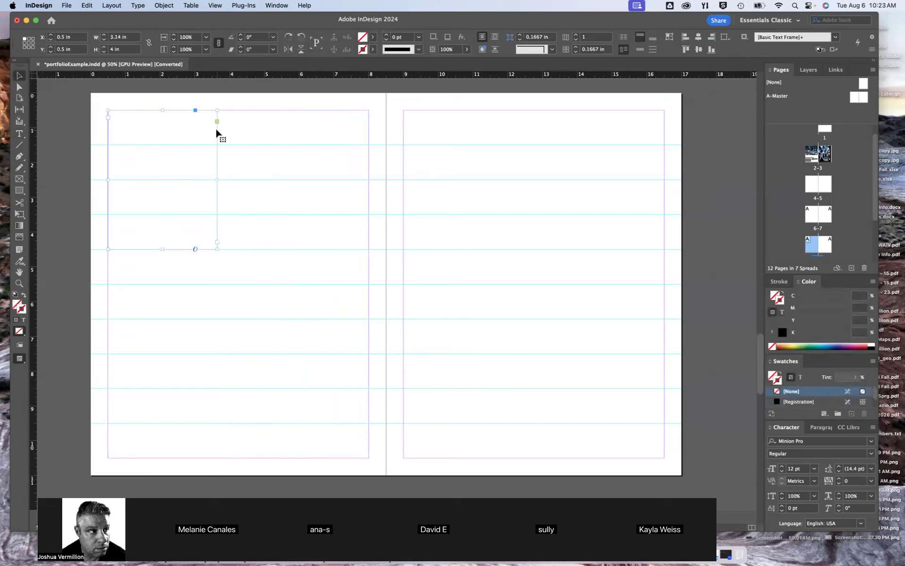
Put a copy of the text frame beside the first one, at about X 3.94 in and Y 0.5 in, and deselect it
{"action": "key", "text": "super+v"}
{"action": "left_click_drag", "start_coordinate": [357, 228], "coordinate": [243, 115]}
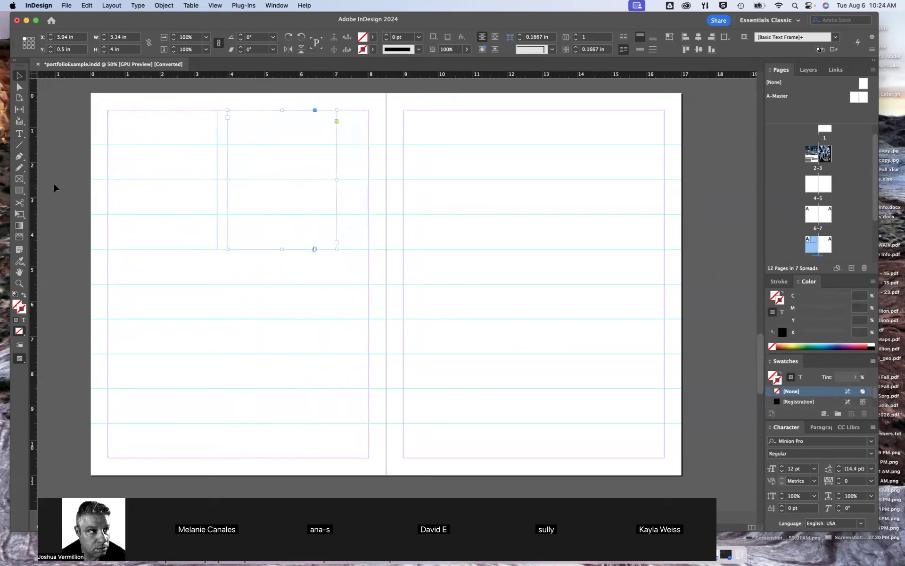
{"action": "left_click", "coordinate": [53, 184]}
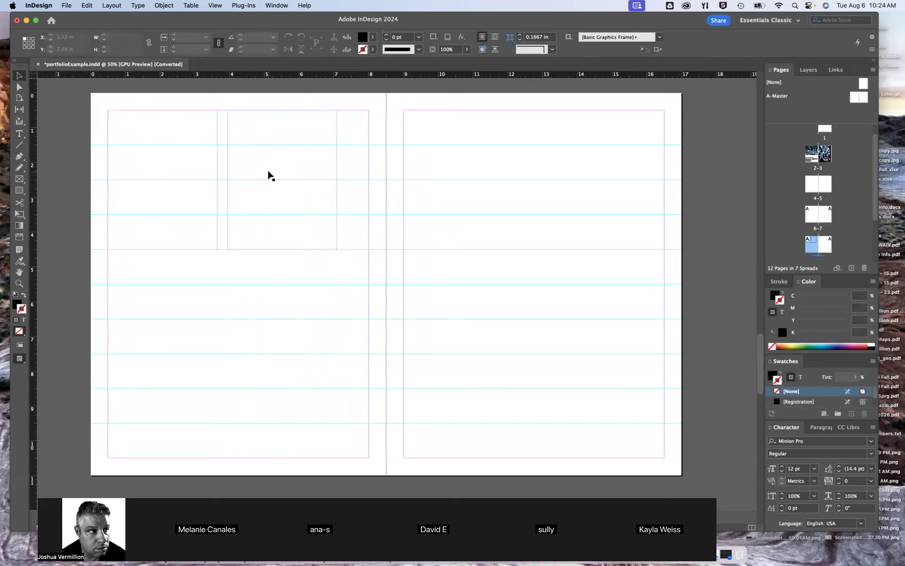
Start the Place command and browse the Downloads folder for a file to import
{"action": "left_click", "coordinate": [69, 5]}
{"action": "left_click", "coordinate": [89, 144]}
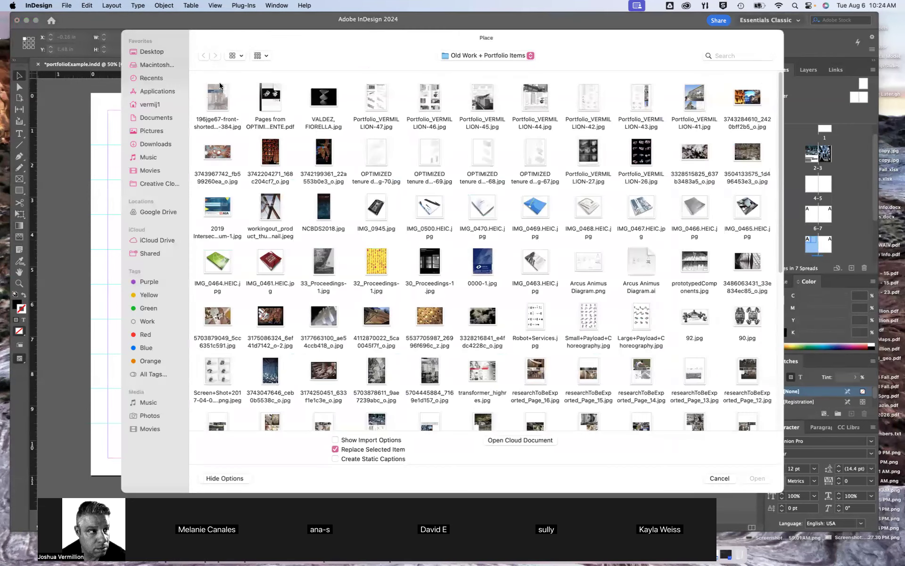
{"action": "left_click", "coordinate": [148, 144]}
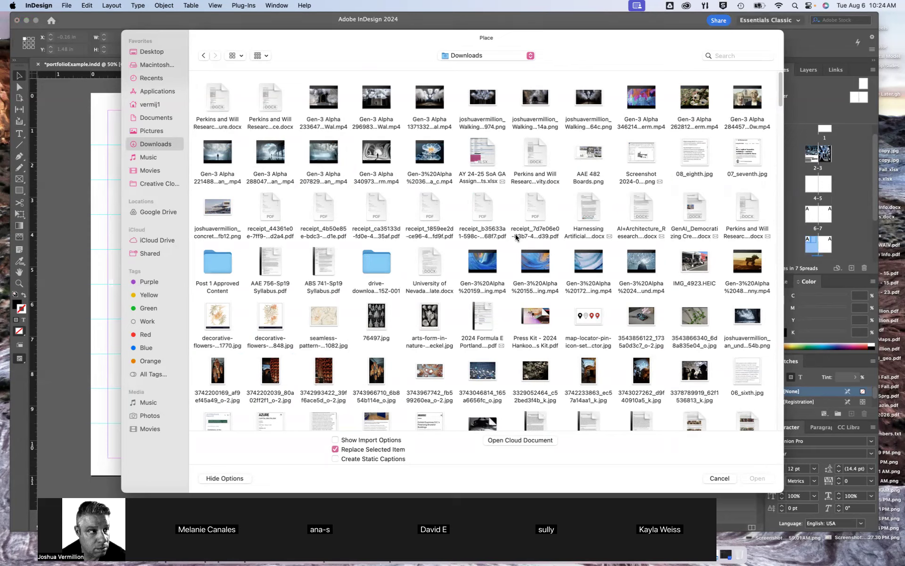
{"action": "scroll", "coordinate": [500, 234], "scroll_direction": "down", "scroll_amount": 3}
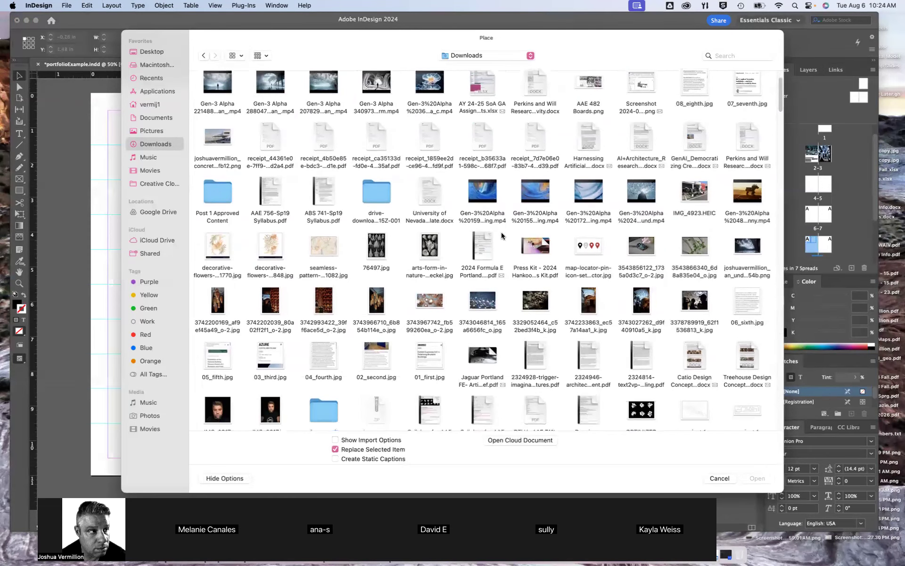
{"action": "scroll", "coordinate": [501, 231], "scroll_direction": "down", "scroll_amount": 1}
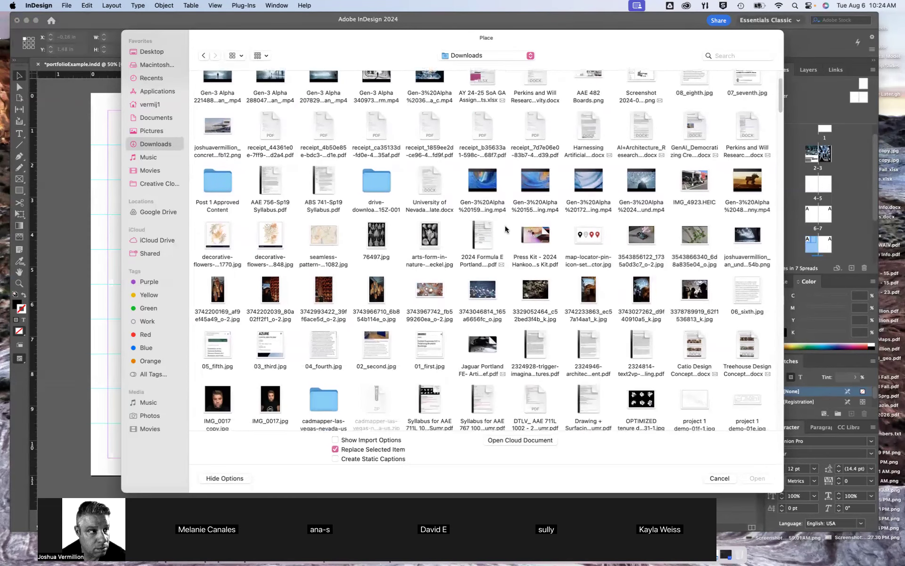
{"action": "scroll", "coordinate": [504, 229], "scroll_direction": "down", "scroll_amount": 5}
{"action": "scroll", "coordinate": [501, 223], "scroll_direction": "down", "scroll_amount": 6}
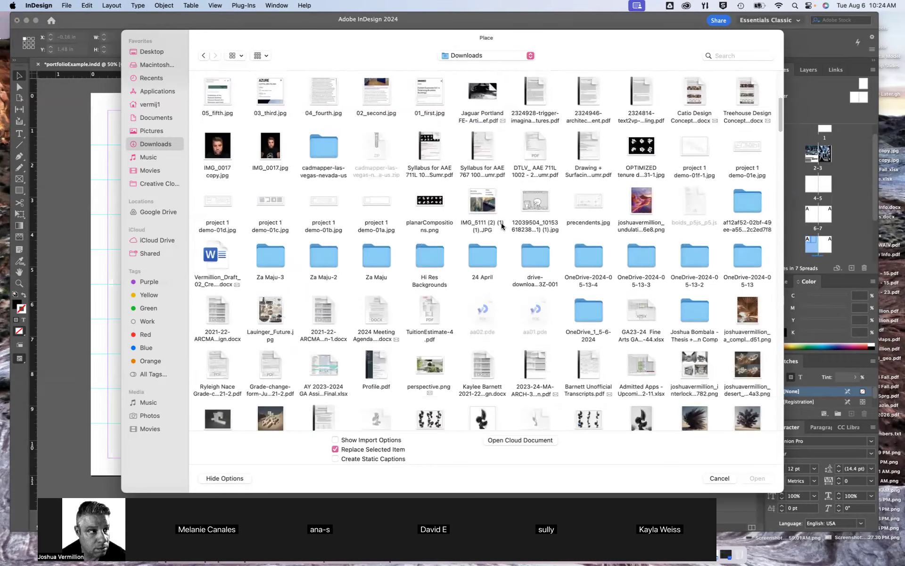
{"action": "scroll", "coordinate": [501, 223], "scroll_direction": "up", "scroll_amount": 6}
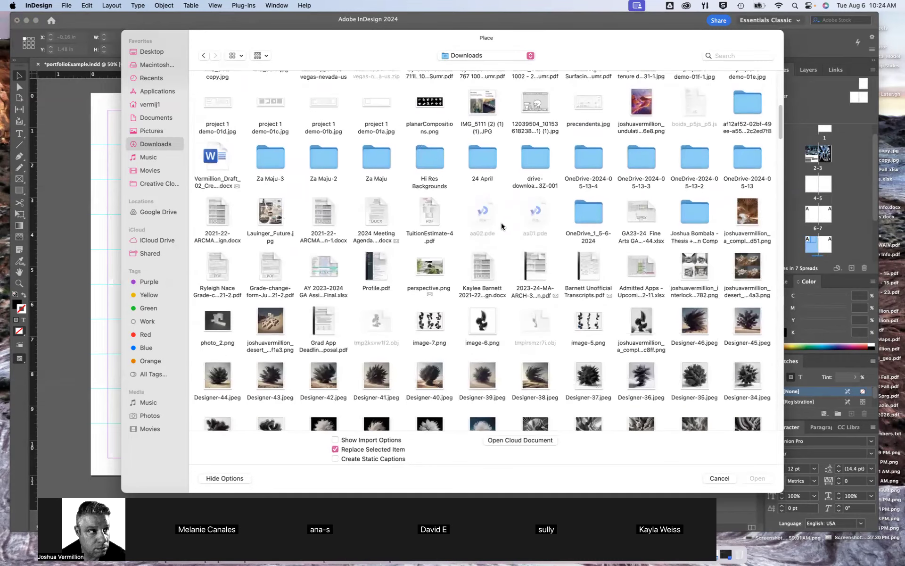
{"action": "scroll", "coordinate": [502, 223], "scroll_direction": "up", "scroll_amount": 8}
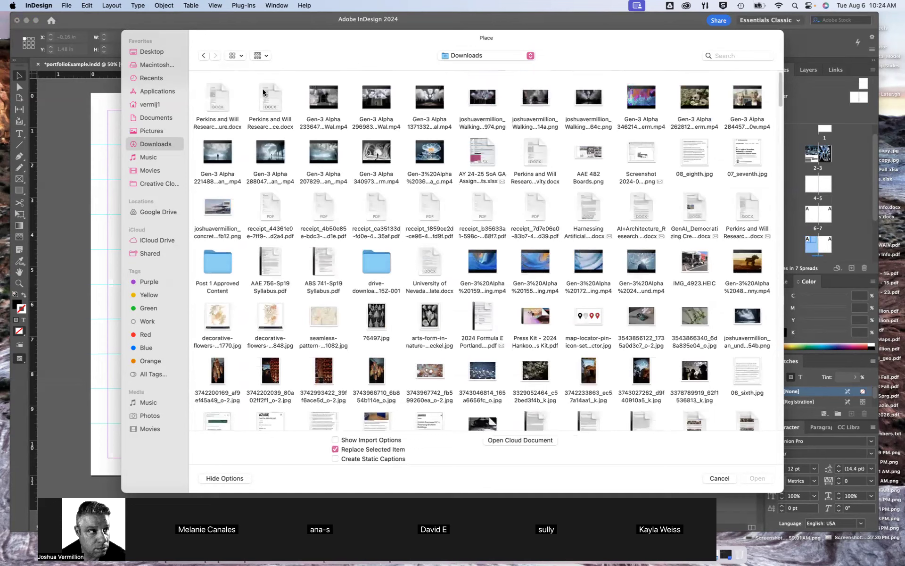
Show the Downloads folder's files as a list sorted by kind
{"action": "left_click", "coordinate": [236, 55]}
{"action": "left_click", "coordinate": [250, 108]}
{"action": "left_click", "coordinate": [731, 77]}
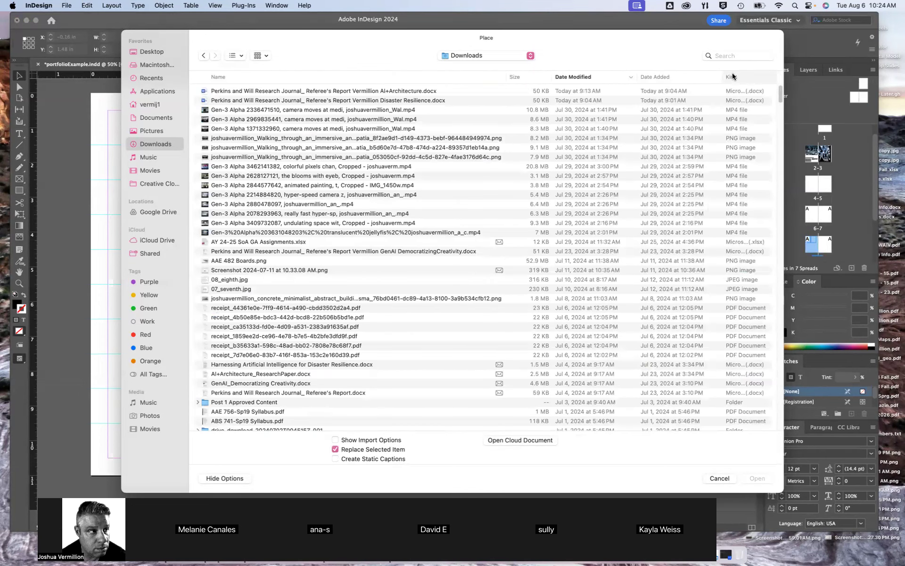
Place "Harnessing Artificial Intelligence for Disaster Resilience.docx" into the first text frame on page 8, skipping the missing-font replacement
{"action": "scroll", "coordinate": [286, 291], "scroll_direction": "down", "scroll_amount": 20}
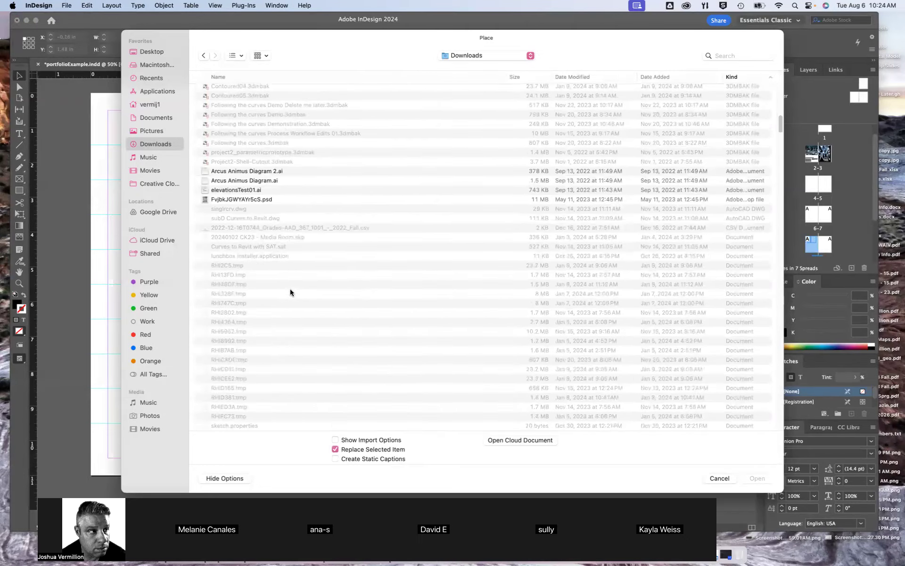
{"action": "scroll", "coordinate": [421, 292], "scroll_direction": "down", "scroll_amount": 20}
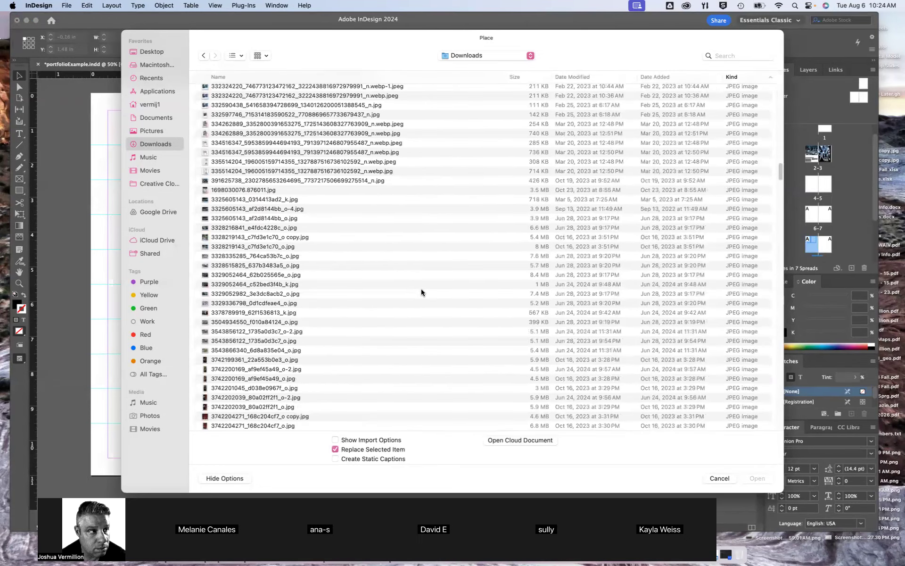
{"action": "scroll", "coordinate": [422, 293], "scroll_direction": "down", "scroll_amount": 20}
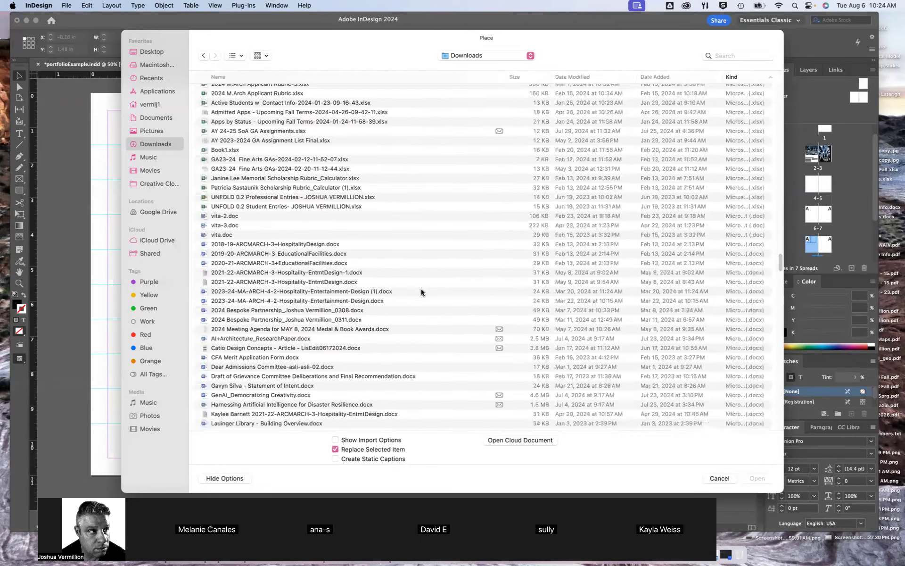
{"action": "scroll", "coordinate": [420, 290], "scroll_direction": "up", "scroll_amount": 1}
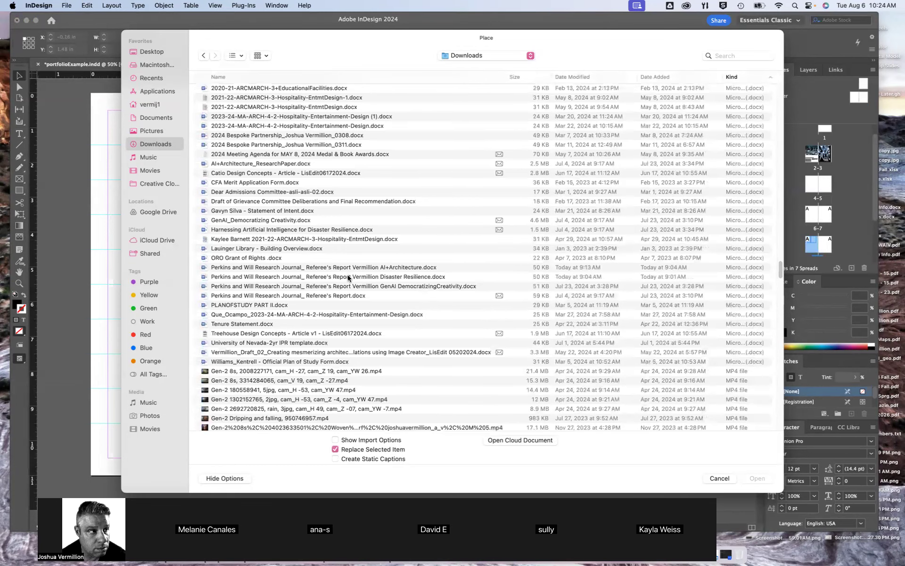
{"action": "left_click", "coordinate": [310, 230]}
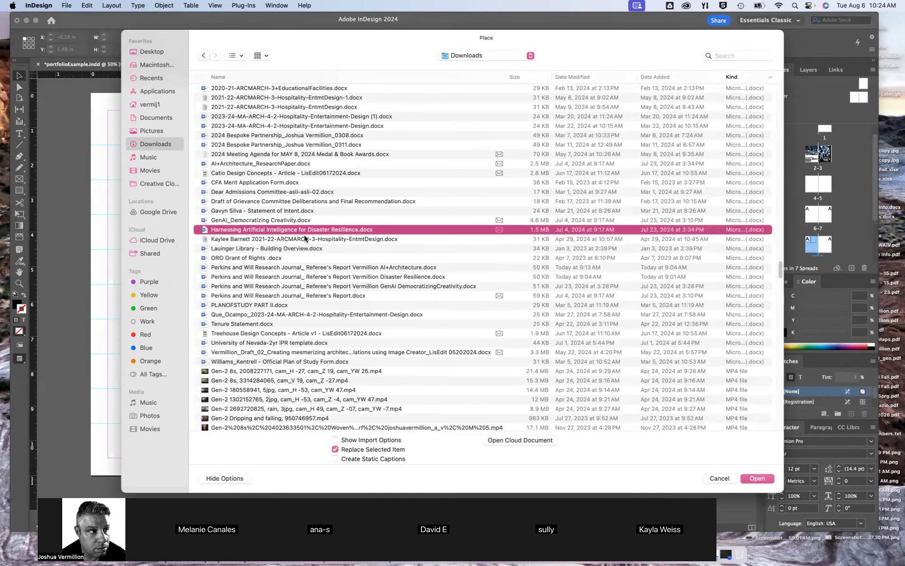
{"action": "double_click", "coordinate": [299, 230]}
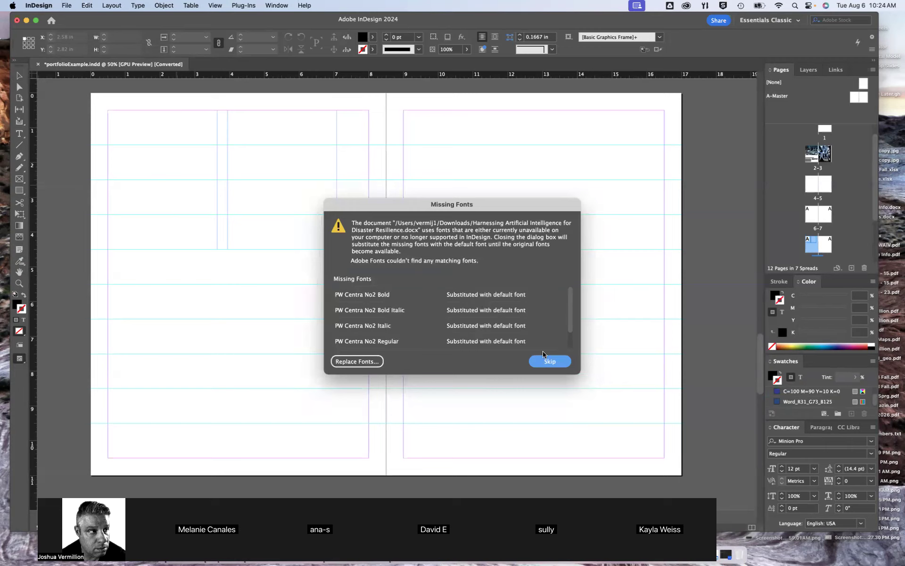
{"action": "left_click", "coordinate": [549, 362]}
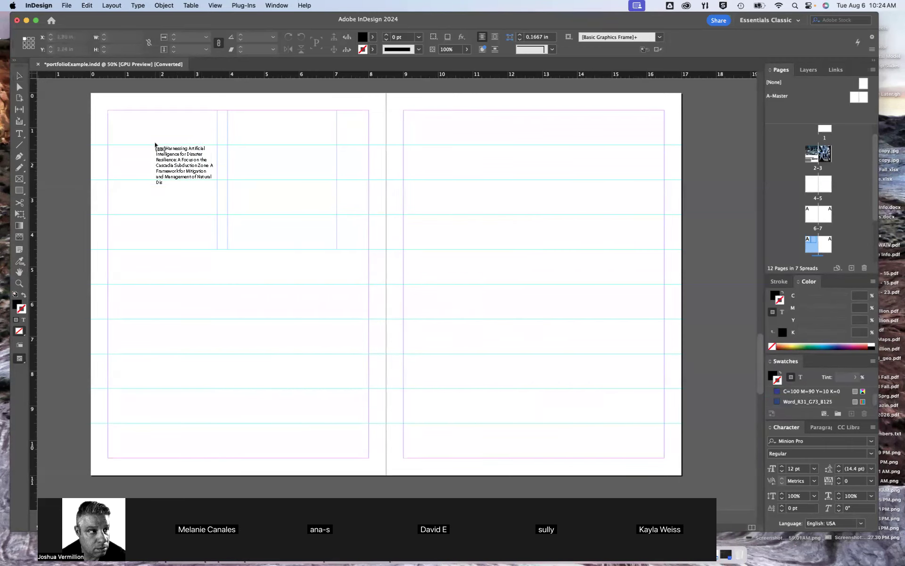
{"action": "left_click", "coordinate": [134, 131]}
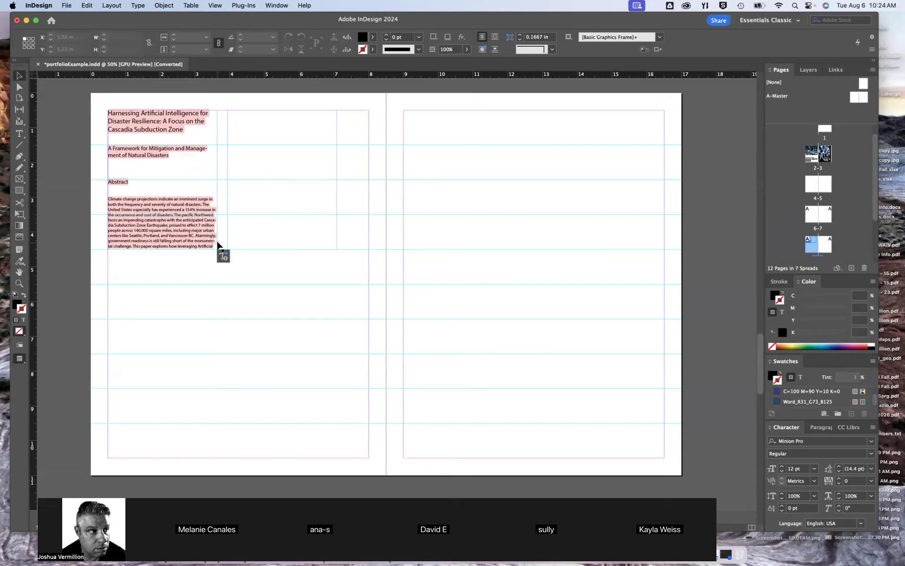
Thread the overset text from the first text frame into the second frame on page 8
{"action": "scroll", "coordinate": [217, 245], "scroll_direction": "up", "scroll_amount": 4}
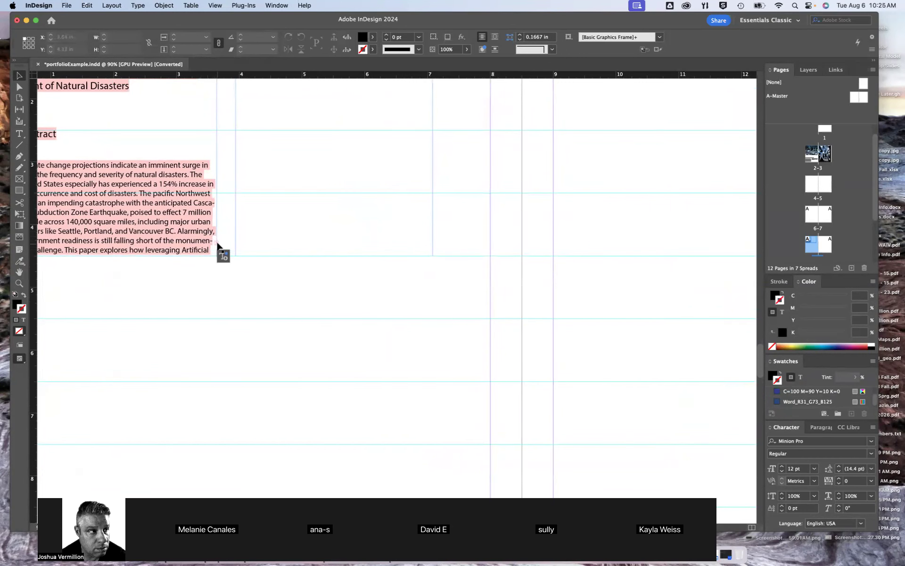
{"action": "left_click", "coordinate": [217, 241]}
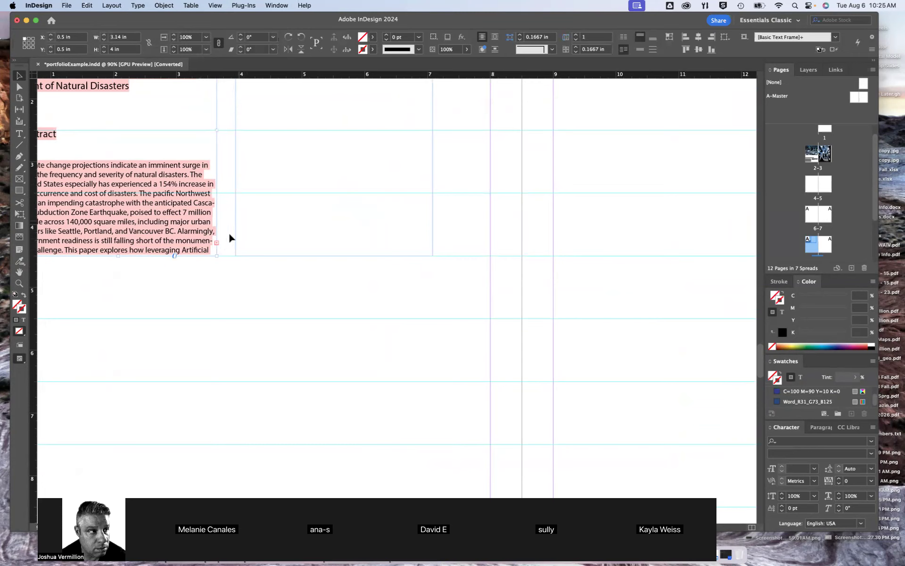
{"action": "left_click", "coordinate": [217, 243]}
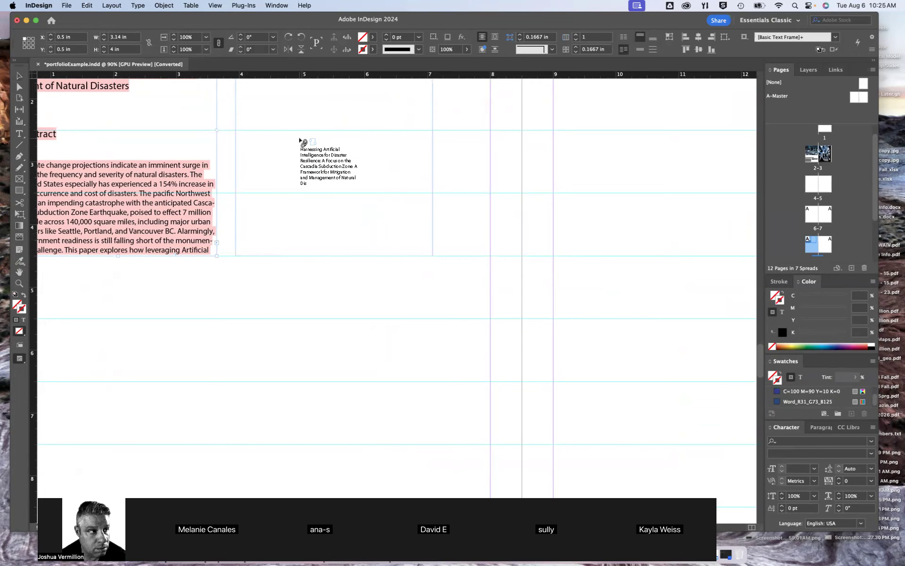
{"action": "key", "text": "super+alt+0"}
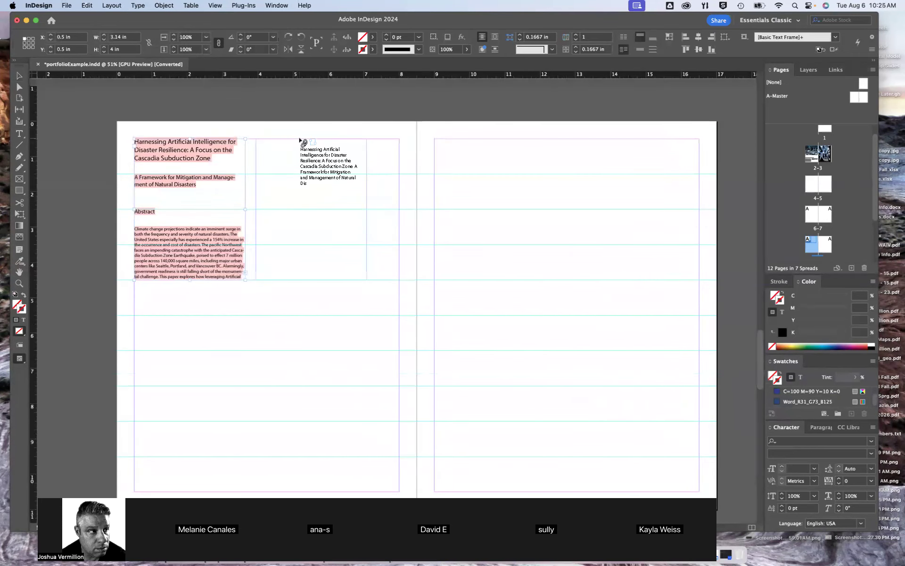
{"action": "left_click", "coordinate": [285, 150]}
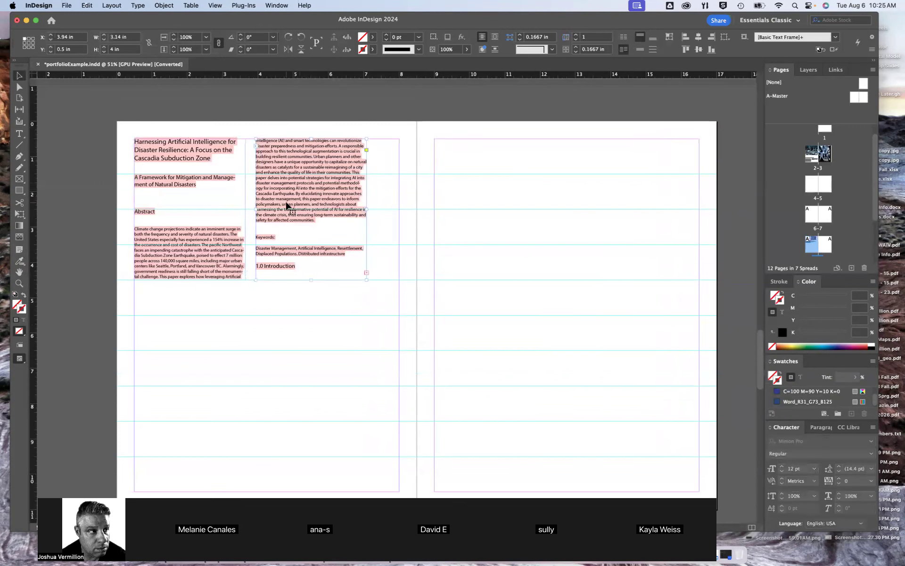
Try a different height for the first text frame on page 8 and undo the change
{"action": "left_click", "coordinate": [190, 280]}
{"action": "left_click_drag", "start_coordinate": [189, 280], "coordinate": [192, 329]}
{"action": "left_click", "coordinate": [306, 214]}
{"action": "key", "text": "cmd+z"}
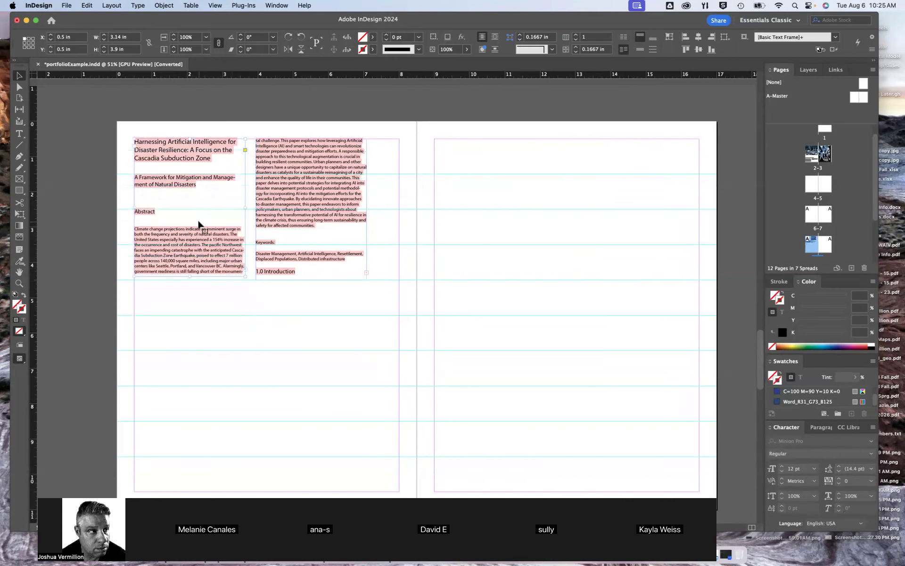
Extend both linked text frames on page 8 downward to a height of 7 in and deselect them
{"action": "left_click_drag", "start_coordinate": [189, 277], "coordinate": [188, 386]}
{"action": "left_click", "coordinate": [310, 280]}
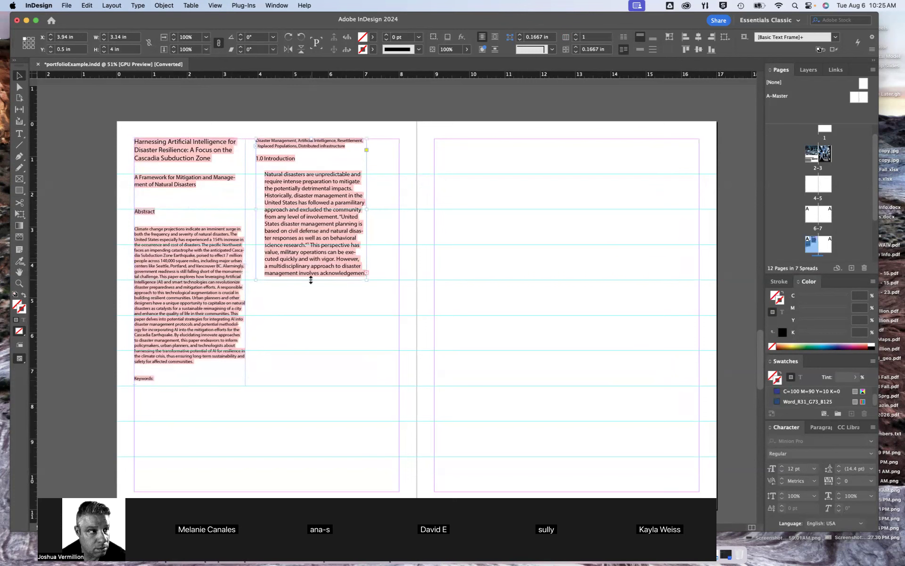
{"action": "left_click_drag", "start_coordinate": [311, 280], "coordinate": [311, 386]}
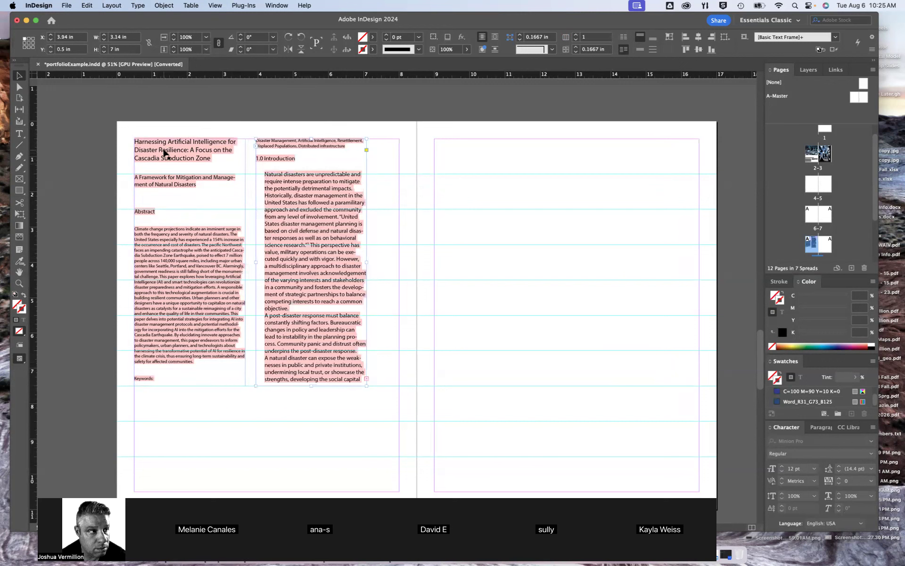
{"action": "left_click", "coordinate": [241, 103]}
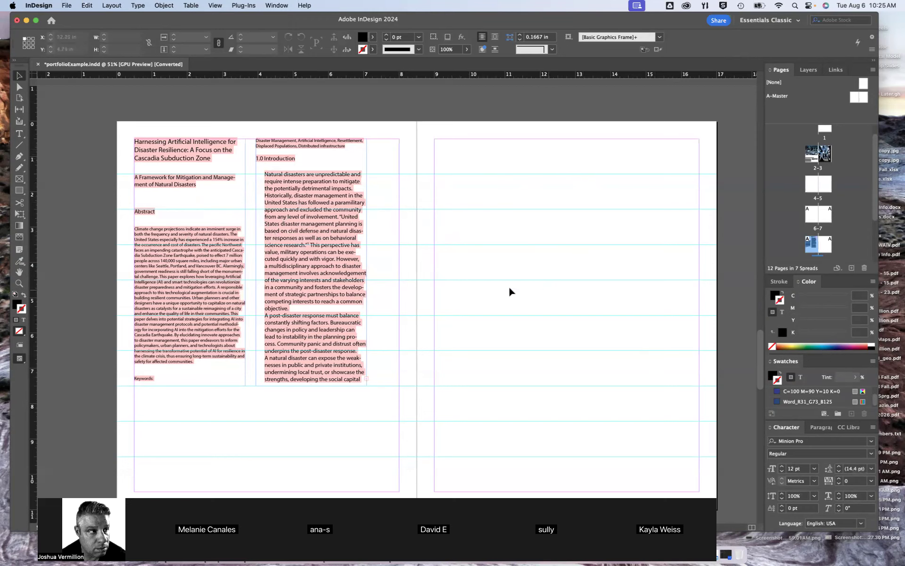
Paste a copy of the text frame at page 9's upper-right margin corner, X 13.36 in and Y 0.5 in, and extend it to 7 in high
{"action": "left_click", "coordinate": [256, 177]}
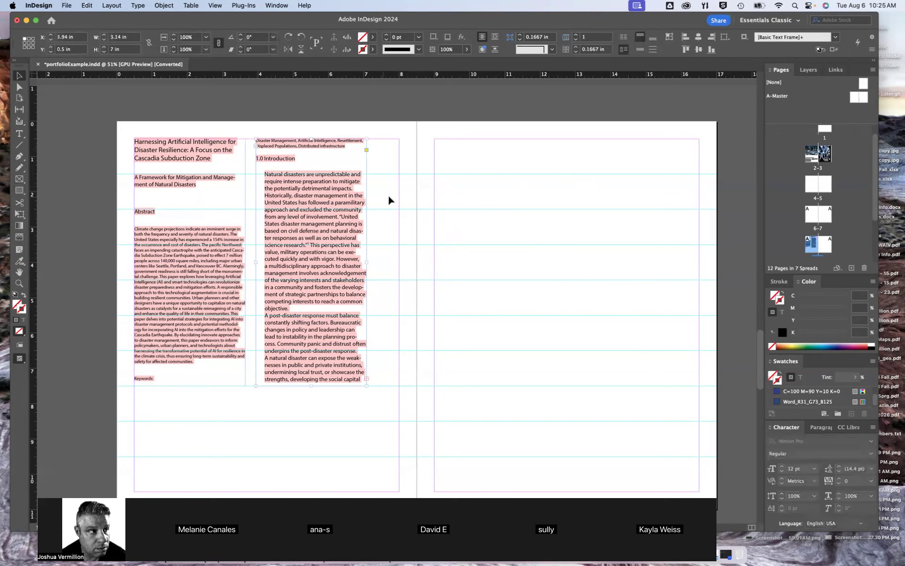
{"action": "key", "text": "super+v"}
{"action": "left_click_drag", "start_coordinate": [440, 232], "coordinate": [685, 140]}
{"action": "left_click_drag", "start_coordinate": [643, 280], "coordinate": [644, 386]}
Thread the overset text from page 8's second text frame into the new frame on page 9
{"action": "left_click", "coordinate": [301, 342]}
{"action": "left_click", "coordinate": [367, 380]}
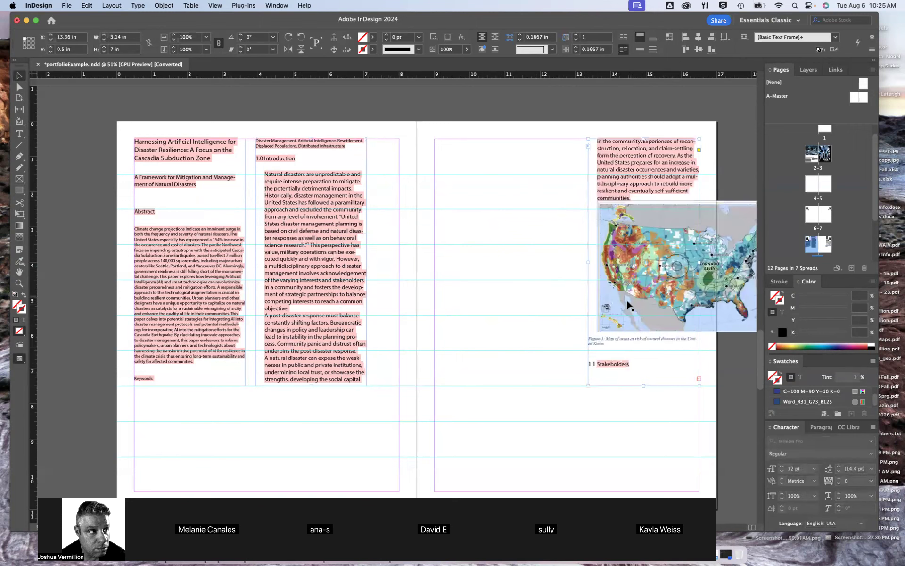
Delete the United States hazard map and its Figure 1 caption from the text on page 9, and return to the Selection tool
{"action": "scroll", "coordinate": [650, 275], "scroll_direction": "right", "scroll_amount": 6}
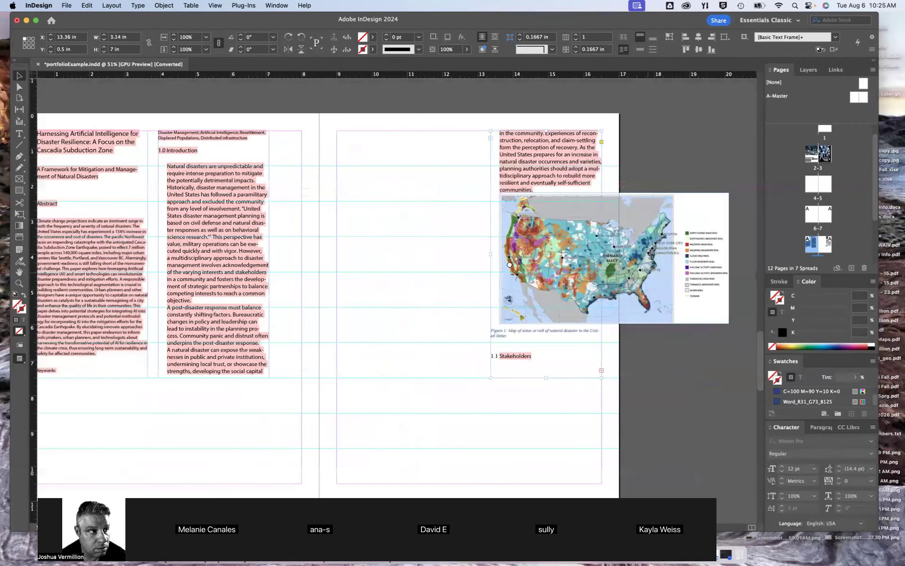
{"action": "left_click", "coordinate": [615, 293]}
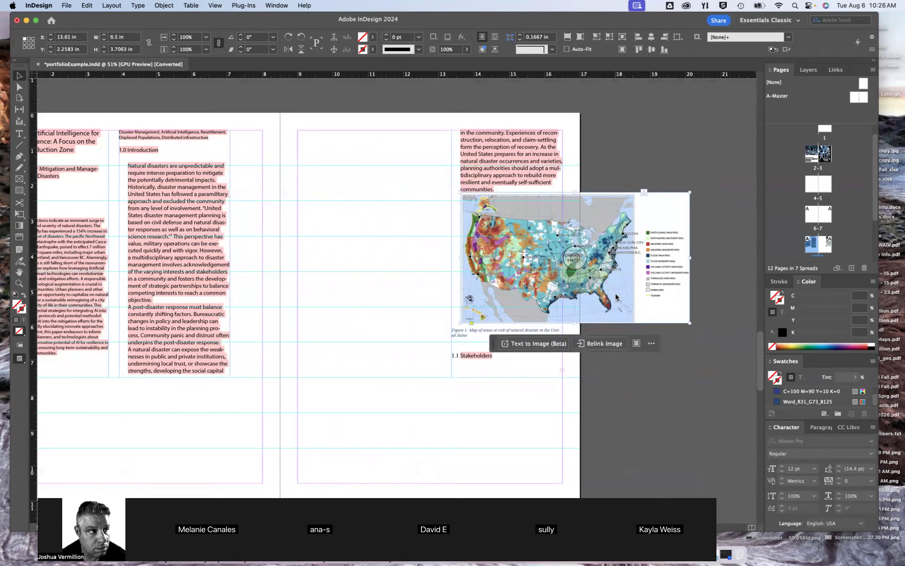
{"action": "key", "text": "Delete"}
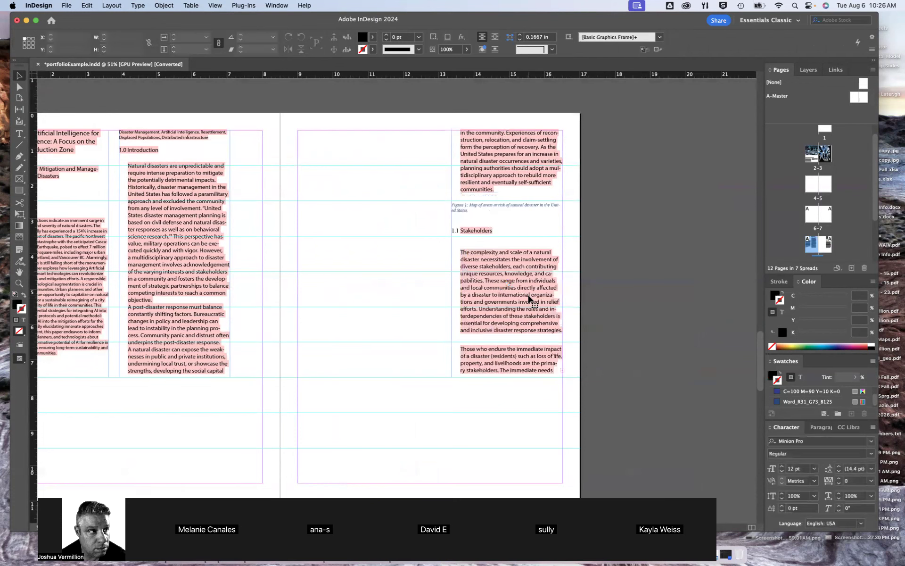
{"action": "left_click", "coordinate": [468, 214]}
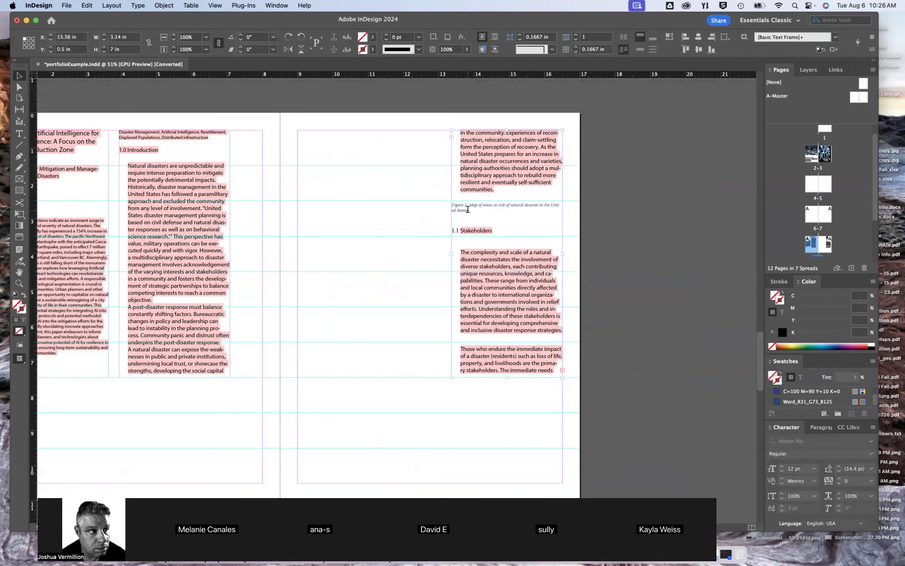
{"action": "double_click", "coordinate": [468, 213]}
{"action": "left_click", "coordinate": [452, 203], "text": "shift"}
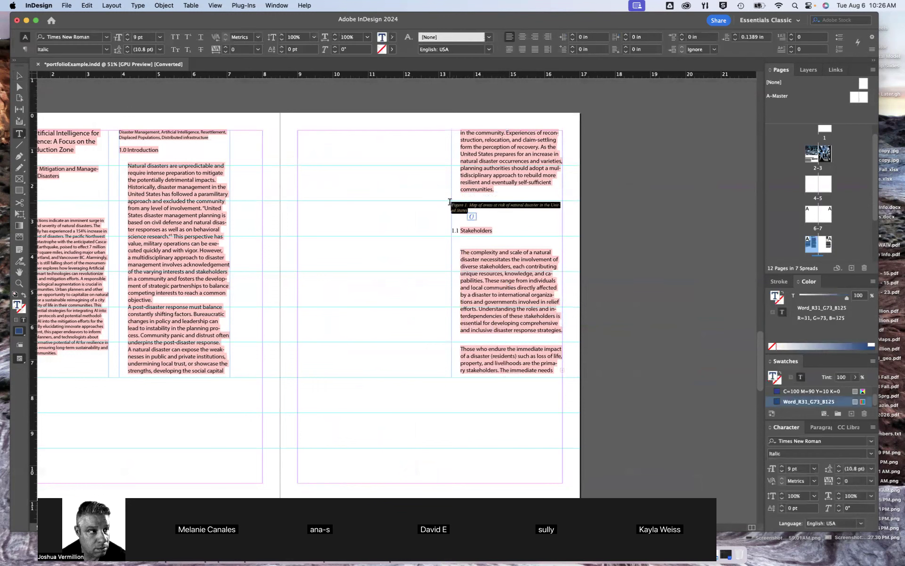
{"action": "key", "text": "BackSpace"}
{"action": "left_click", "coordinate": [382, 315]}
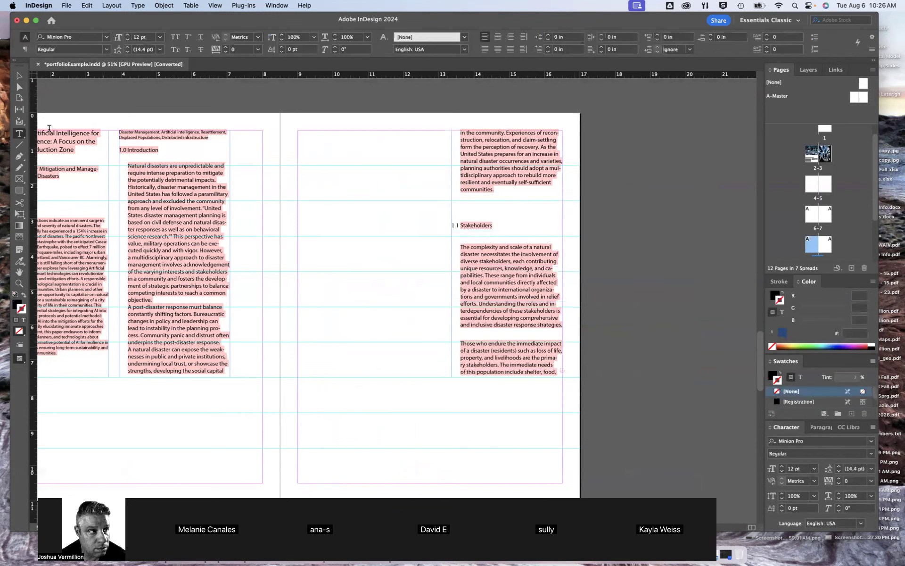
{"action": "left_click", "coordinate": [19, 76]}
Start the Place command for another file and show the Downloads folder's contents as icons
{"action": "scroll", "coordinate": [511, 293], "scroll_direction": "left", "scroll_amount": 5}
{"action": "scroll", "coordinate": [511, 293], "scroll_direction": "right", "scroll_amount": 2}
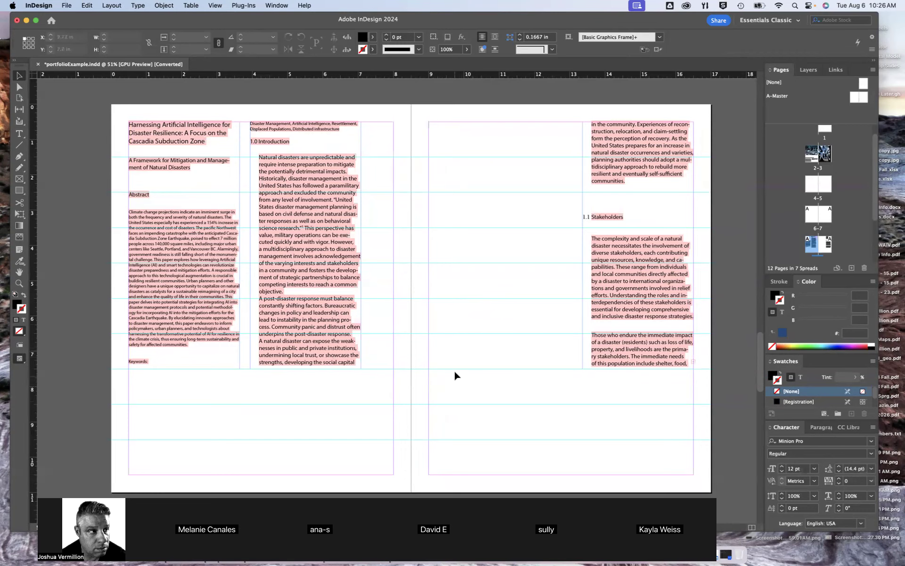
{"action": "scroll", "coordinate": [472, 370], "scroll_direction": "right", "scroll_amount": 2}
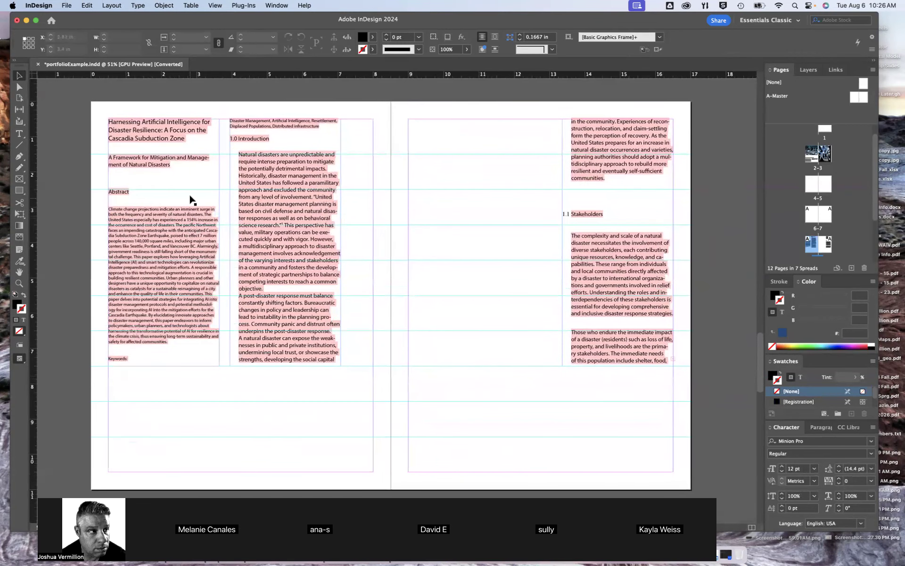
{"action": "left_click", "coordinate": [67, 7]}
{"action": "left_click", "coordinate": [78, 144]}
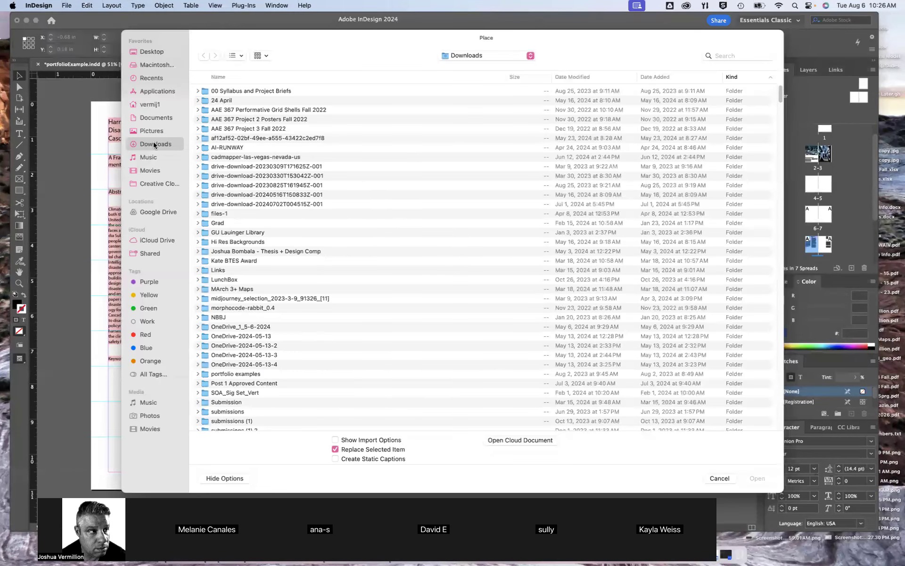
{"action": "scroll", "coordinate": [425, 244], "scroll_direction": "down", "scroll_amount": 15}
{"action": "scroll", "coordinate": [461, 231], "scroll_direction": "down", "scroll_amount": 15}
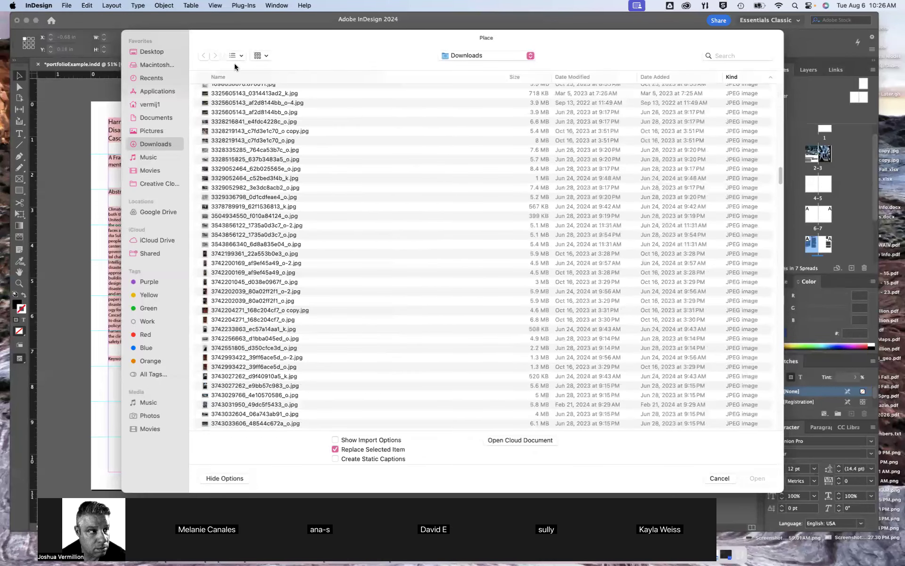
{"action": "left_click", "coordinate": [239, 56]}
{"action": "left_click", "coordinate": [246, 99]}
Preview the black-and-white striped cave image and place it on page 9 at about X 9.12 in and Y 0.68 in, about 10.67 in square
{"action": "scroll", "coordinate": [464, 229], "scroll_direction": "down", "scroll_amount": 2}
{"action": "scroll", "coordinate": [464, 231], "scroll_direction": "down", "scroll_amount": 20}
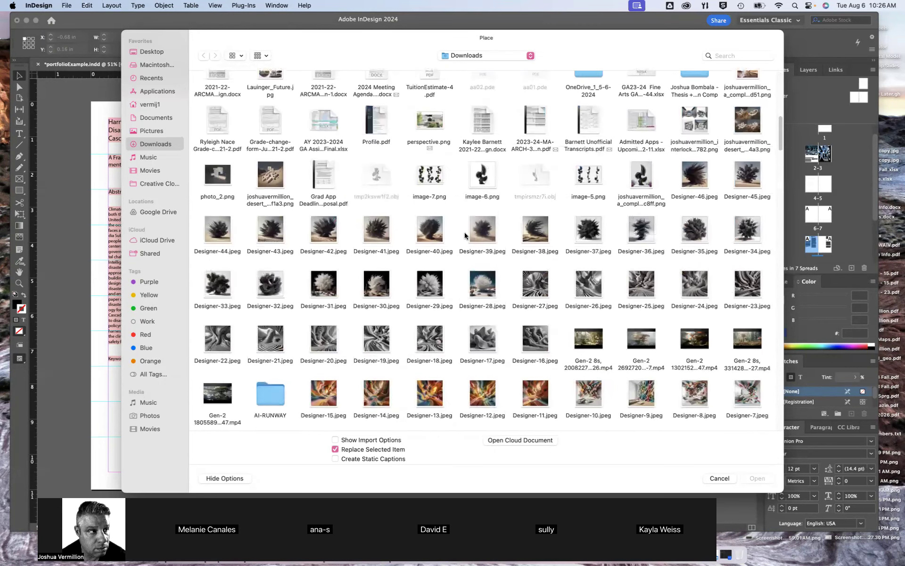
{"action": "scroll", "coordinate": [465, 235], "scroll_direction": "down", "scroll_amount": 2}
{"action": "left_click", "coordinate": [526, 241]}
{"action": "key", "text": "space"}
{"action": "key", "text": "space"}
{"action": "double_click", "coordinate": [527, 241]}
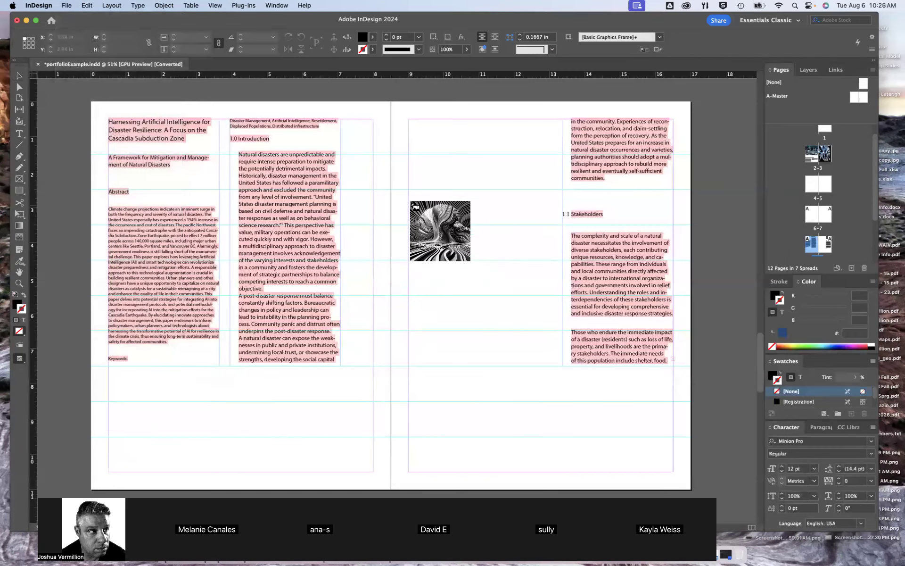
{"action": "left_click", "coordinate": [413, 125]}
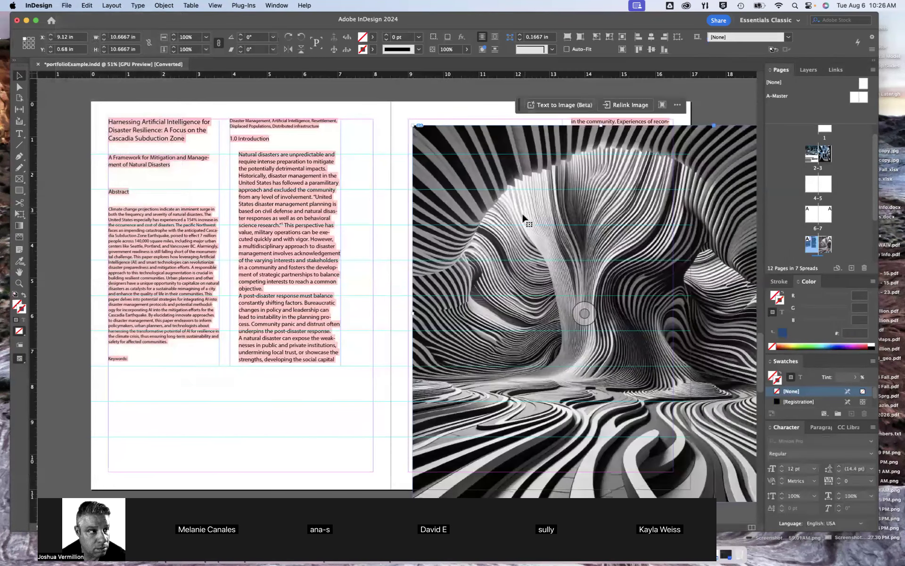
Use Free Transform to move the striped cave image to X 9 in, Y 0.5 in on page 9 and scale it to about 4.015 in square
{"action": "scroll", "coordinate": [584, 313], "scroll_direction": "right", "scroll_amount": 3}
{"action": "scroll", "coordinate": [584, 314], "scroll_direction": "down", "scroll_amount": 1}
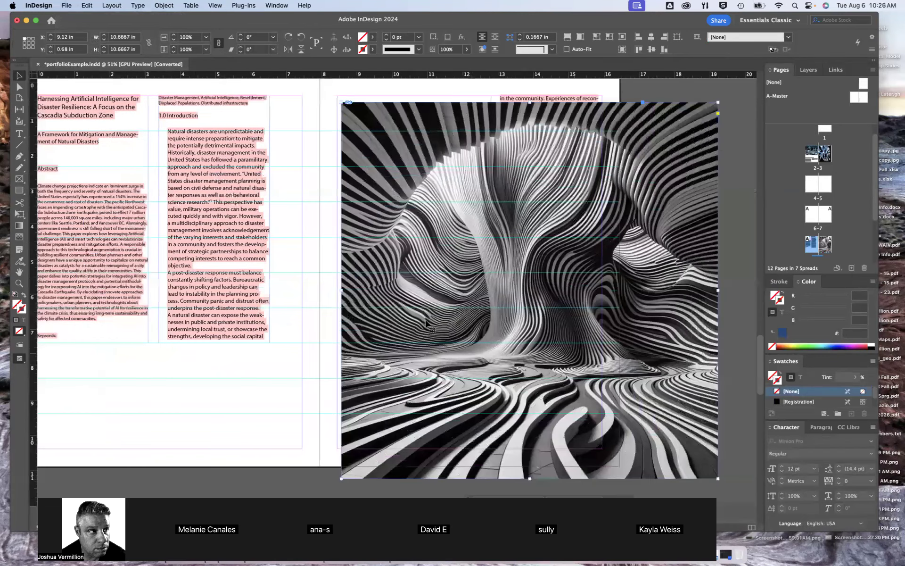
{"action": "scroll", "coordinate": [427, 324], "scroll_direction": "right", "scroll_amount": 4}
{"action": "left_click", "coordinate": [19, 213]}
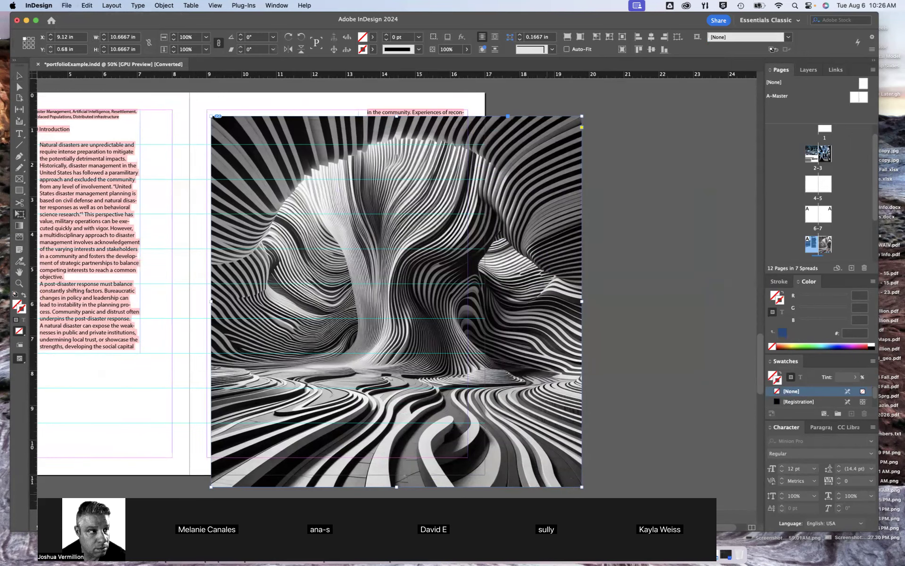
{"action": "left_click_drag", "start_coordinate": [309, 198], "coordinate": [301, 188]}
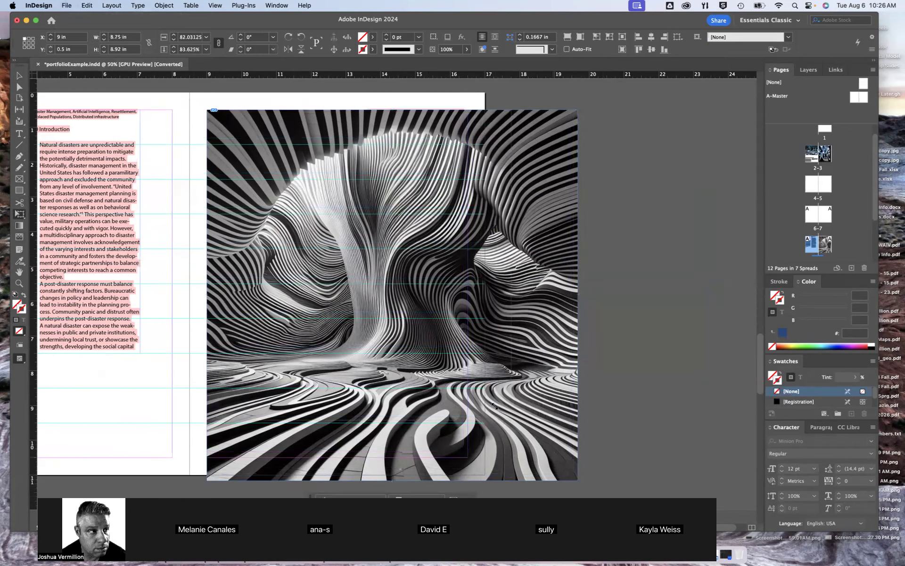
{"action": "left_click_drag", "start_coordinate": [353, 282], "coordinate": [338, 257]}
{"action": "left_click", "coordinate": [19, 75]}
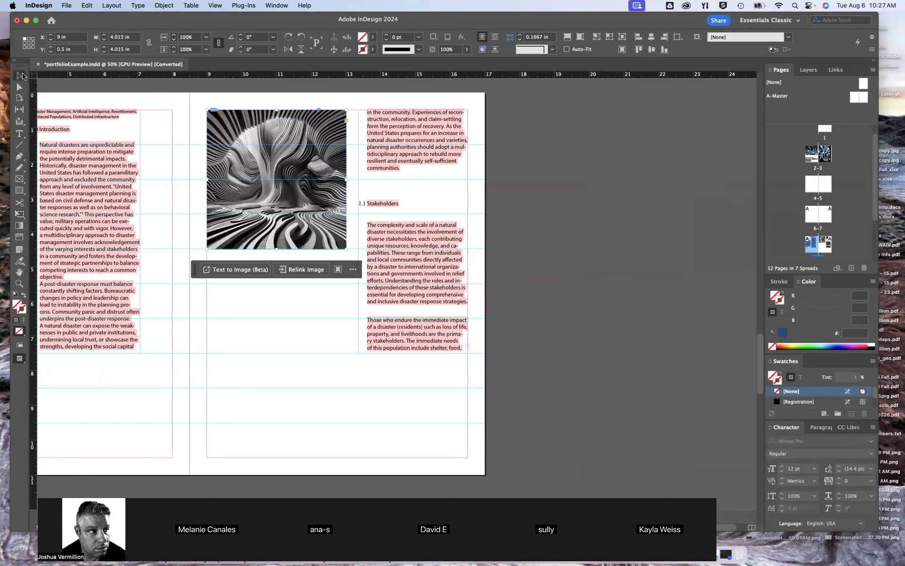
Set the striped cave image frame's width and height to exactly 4 in each, and deselect it
{"action": "left_click", "coordinate": [646, 327]}
{"action": "left_click", "coordinate": [329, 241]}
{"action": "left_click", "coordinate": [132, 37]}
{"action": "left_click_drag", "start_coordinate": [133, 38], "coordinate": [105, 35]}
{"action": "type", "text": "4"}
{"action": "key", "text": "Tab"}
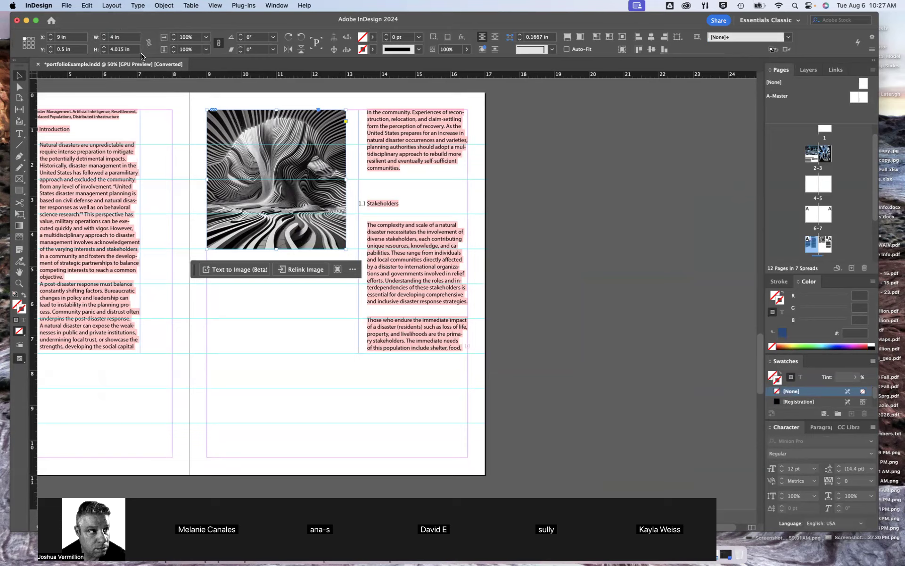
{"action": "type", "text": "4"}
{"action": "key", "text": "Return"}
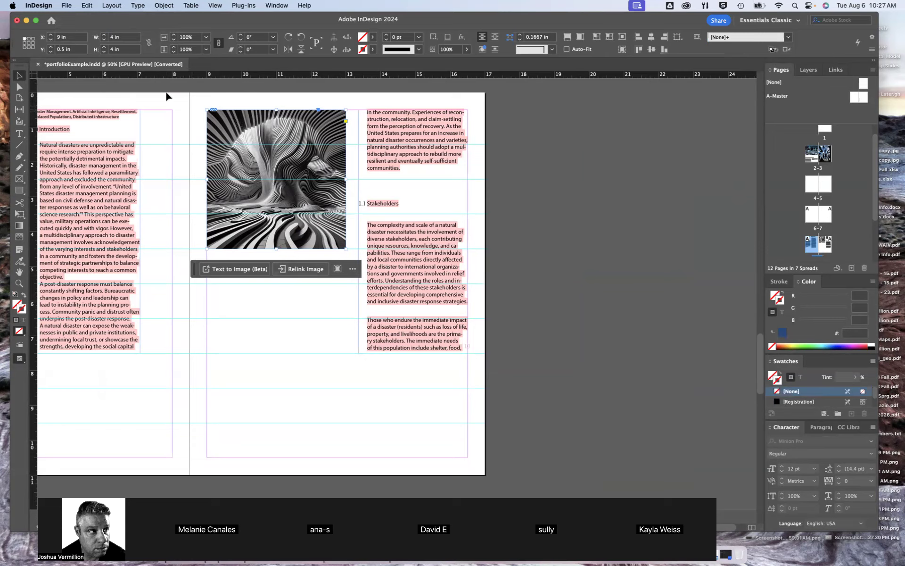
{"action": "left_click", "coordinate": [208, 99]}
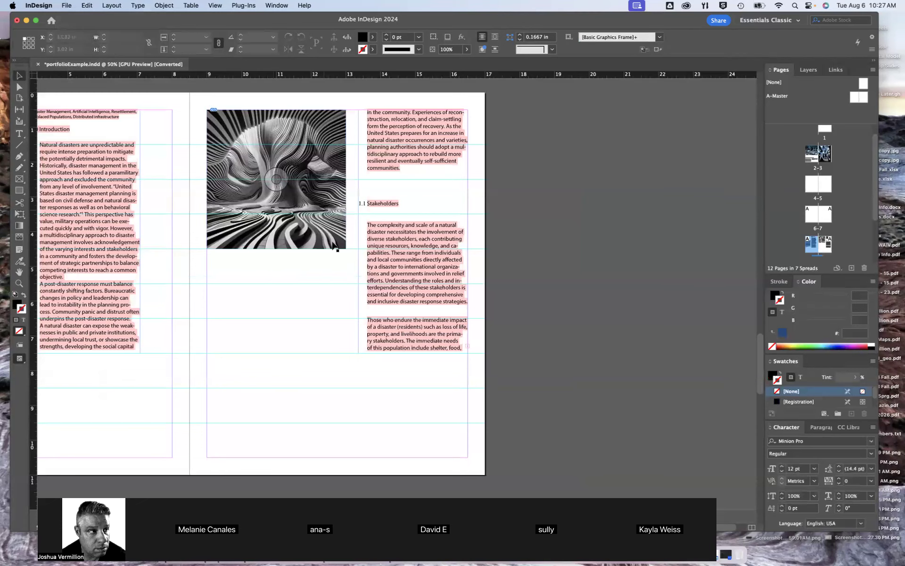
{"action": "left_click_drag", "start_coordinate": [327, 309], "coordinate": [469, 360]}
{"action": "scroll", "coordinate": [469, 359], "scroll_direction": "down", "scroll_amount": 2}
{"action": "scroll", "coordinate": [468, 358], "scroll_direction": "up", "scroll_amount": 3}
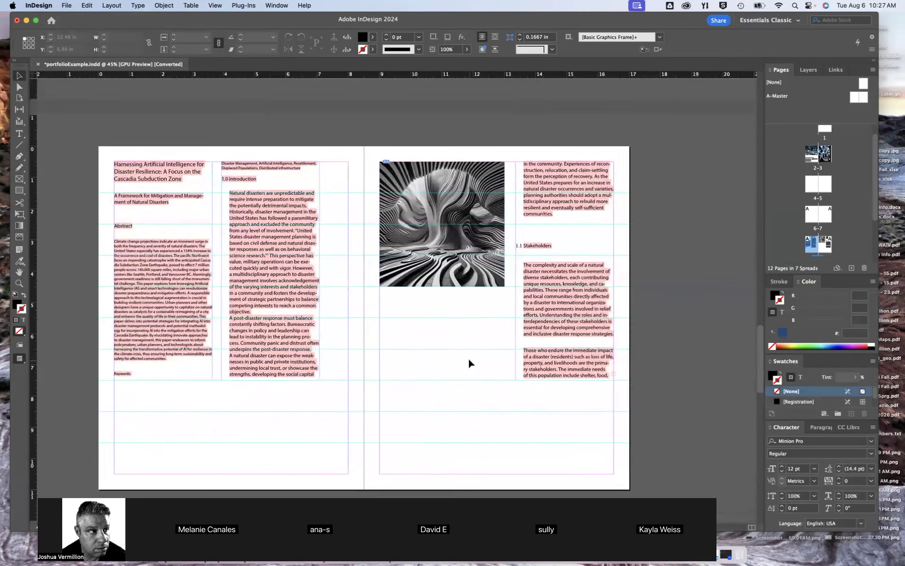
{"action": "scroll", "coordinate": [468, 358], "scroll_direction": "down", "scroll_amount": 1}
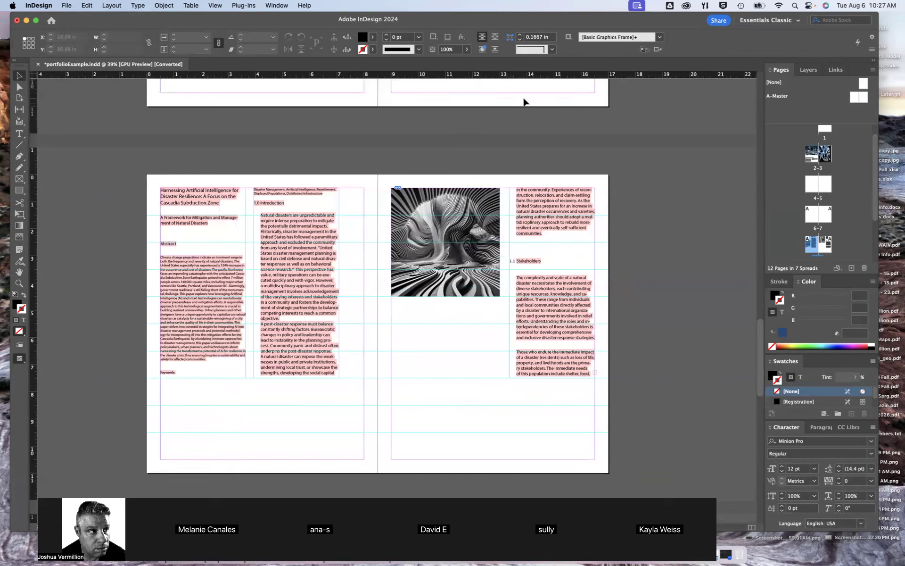
{"action": "left_click", "coordinate": [687, 103]}
{"action": "left_click_drag", "start_coordinate": [497, 266], "coordinate": [466, 239]}
{"action": "key", "text": "super+equal"}
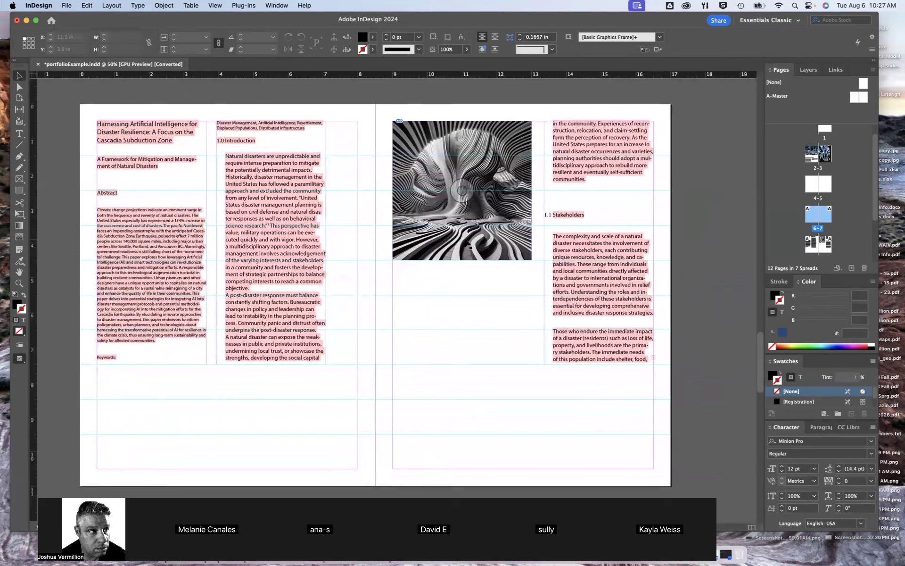
{"action": "left_click", "coordinate": [299, 222]}
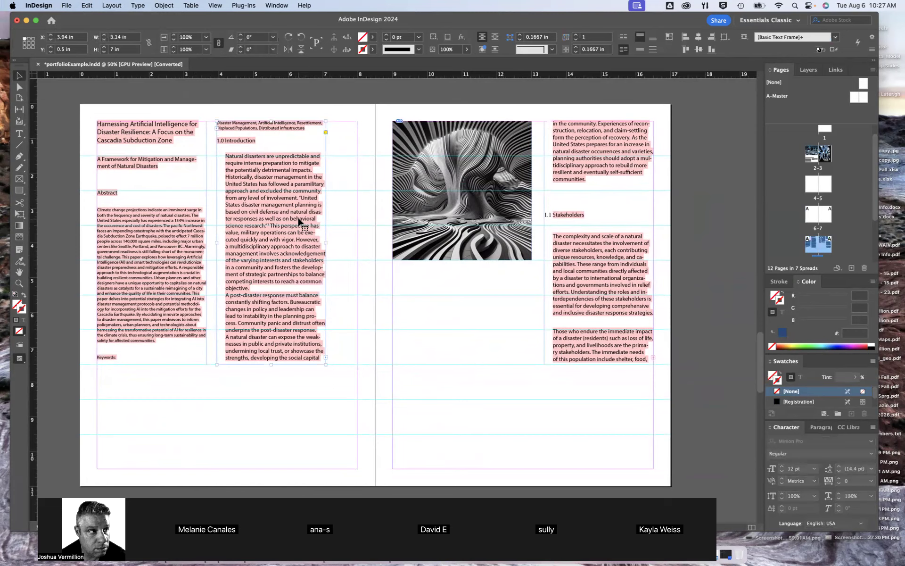
{"action": "double_click", "coordinate": [299, 222]}
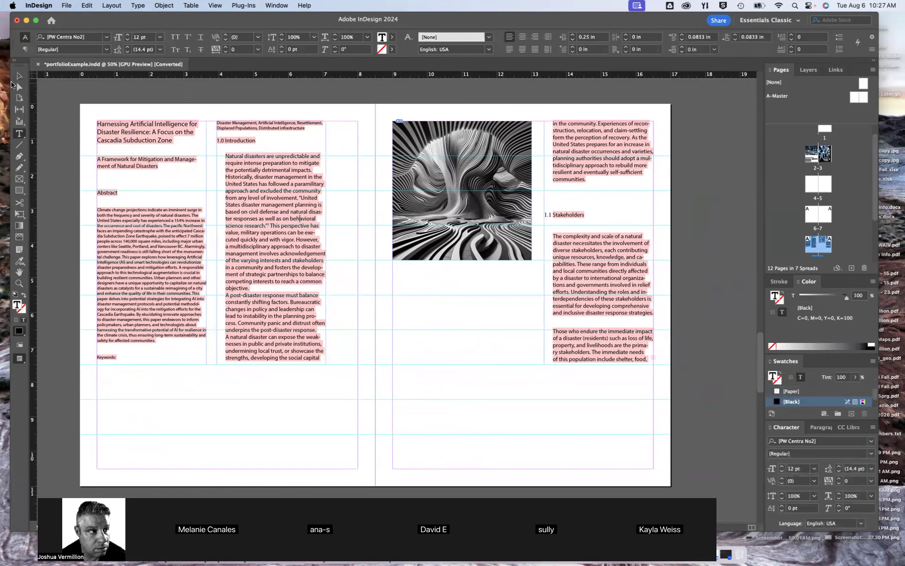
{"action": "left_click", "coordinate": [19, 76]}
{"action": "left_click", "coordinate": [448, 327]}
{"action": "left_click_drag", "start_coordinate": [451, 329], "coordinate": [473, 308]}
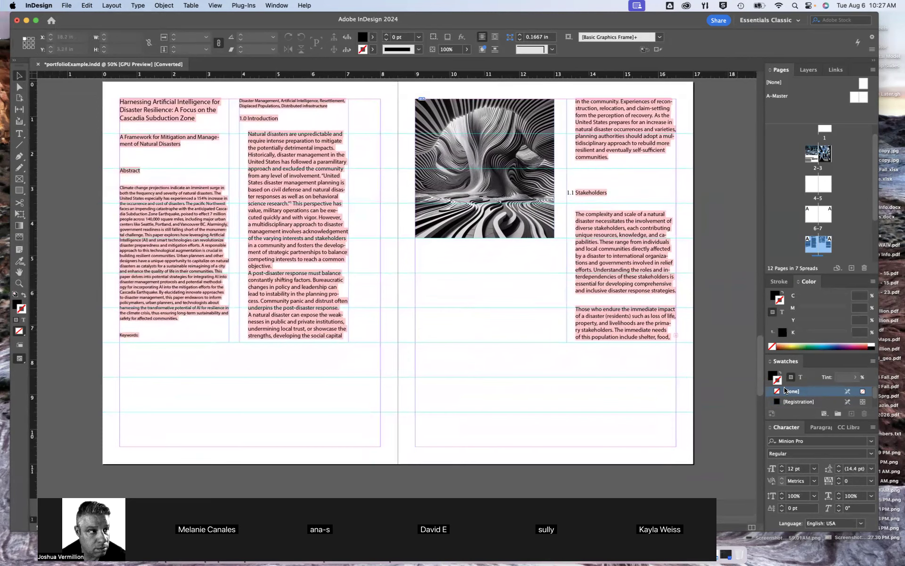
Enlarge the Swatches list, show the document's paragraph styles, and choose Paragraph Style 1 with nothing selected
{"action": "left_click", "coordinate": [821, 431]}
{"action": "left_click", "coordinate": [785, 388]}
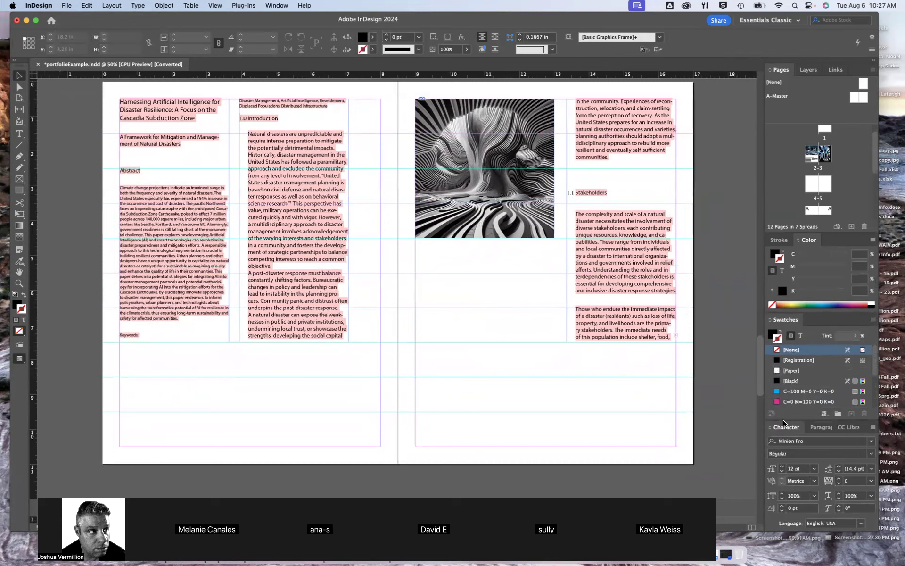
{"action": "left_click", "coordinate": [285, 5]}
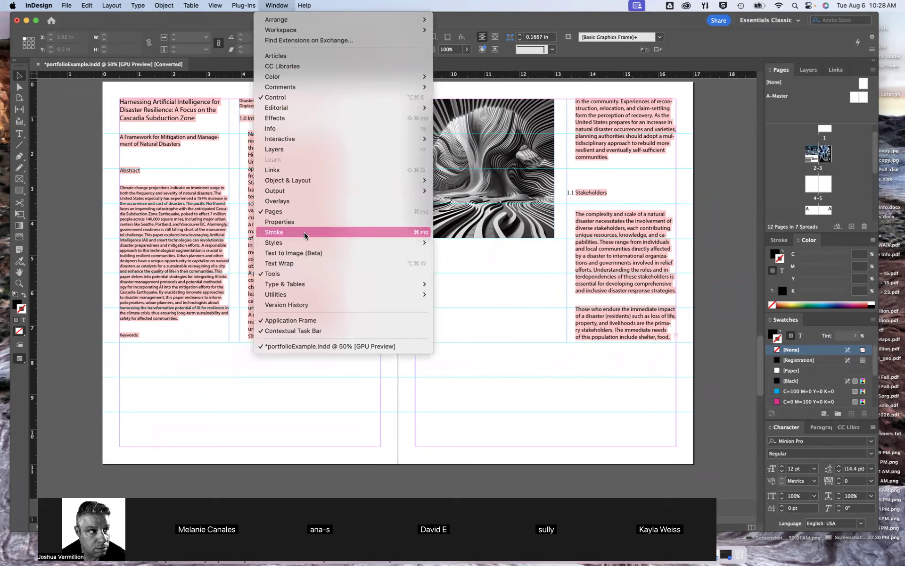
{"action": "mouse_move", "coordinate": [299, 287]}
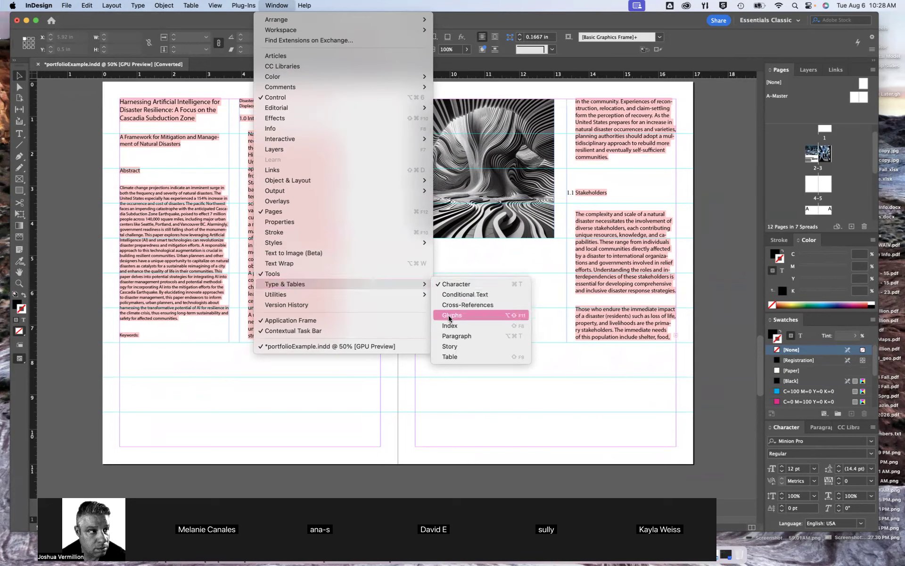
{"action": "mouse_move", "coordinate": [369, 283]}
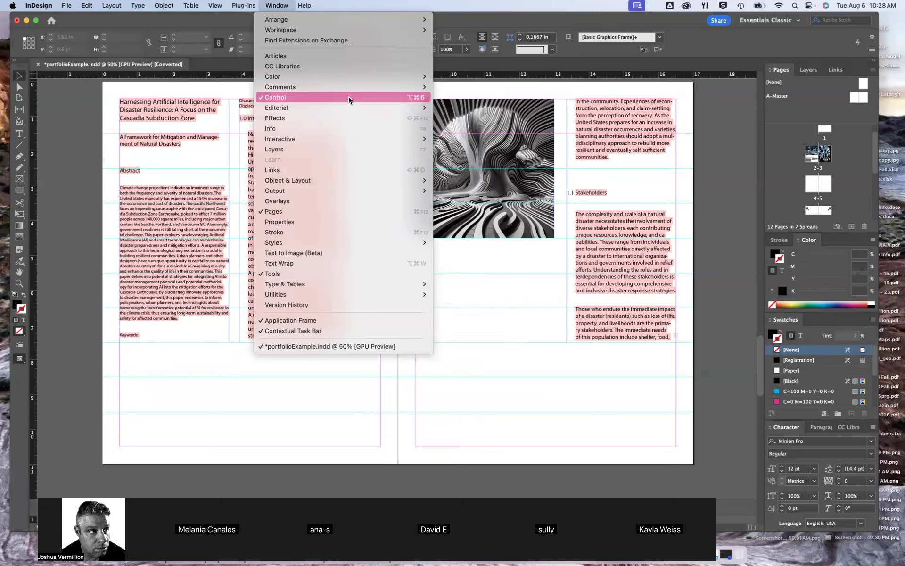
{"action": "mouse_move", "coordinate": [337, 180]}
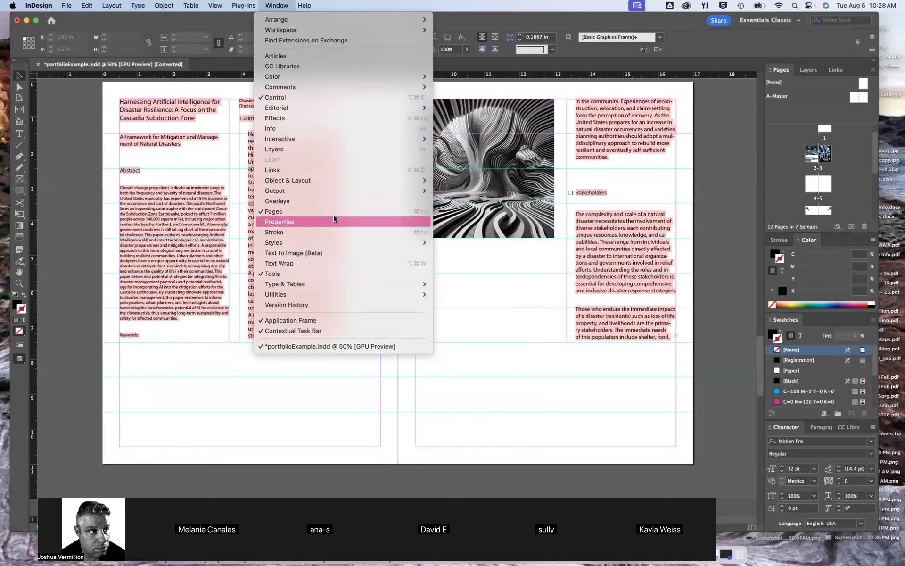
{"action": "mouse_move", "coordinate": [340, 238]}
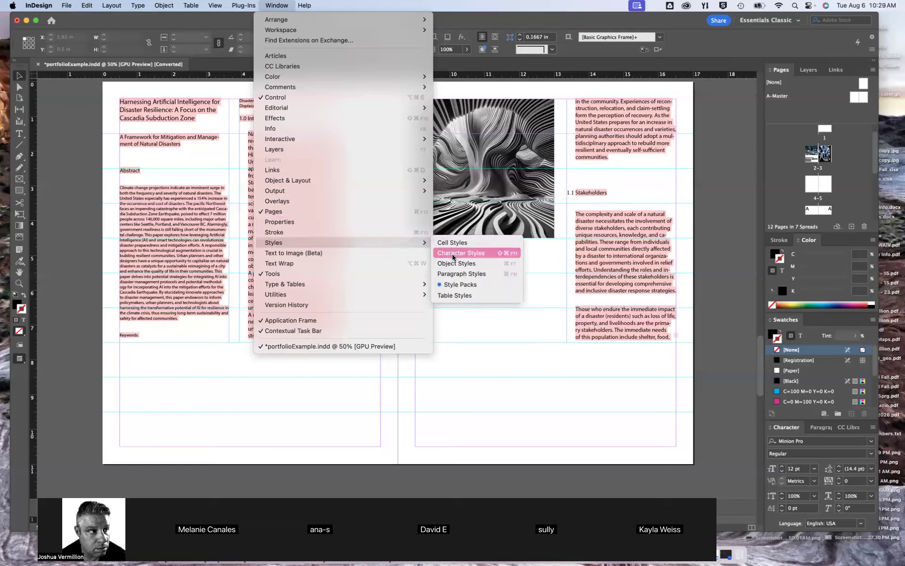
{"action": "left_click", "coordinate": [454, 273]}
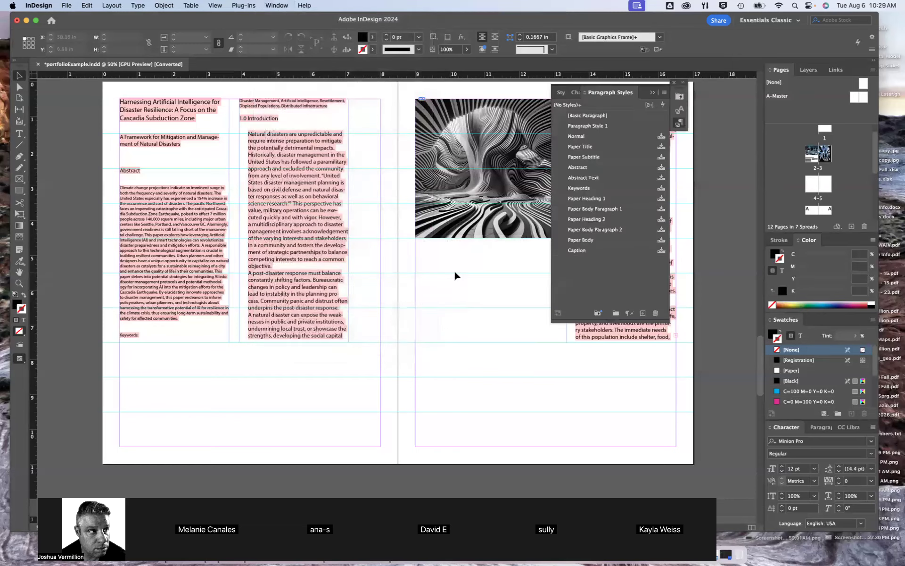
{"action": "left_click", "coordinate": [584, 126]}
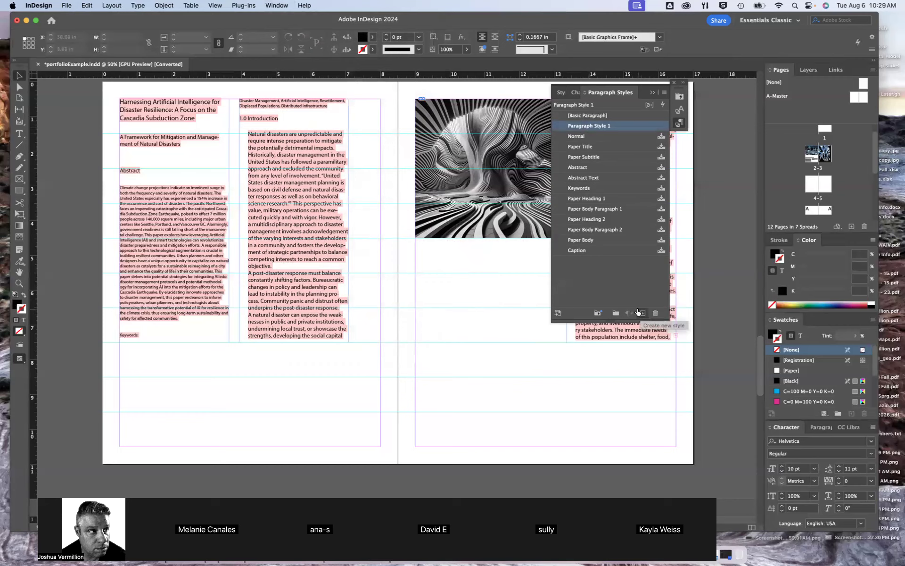
Format the first paragraph under 1.0 Introduction on page 8 in Helvetica Neue Regular at 9 pt
{"action": "left_click", "coordinate": [282, 255]}
{"action": "double_click", "coordinate": [283, 255]}
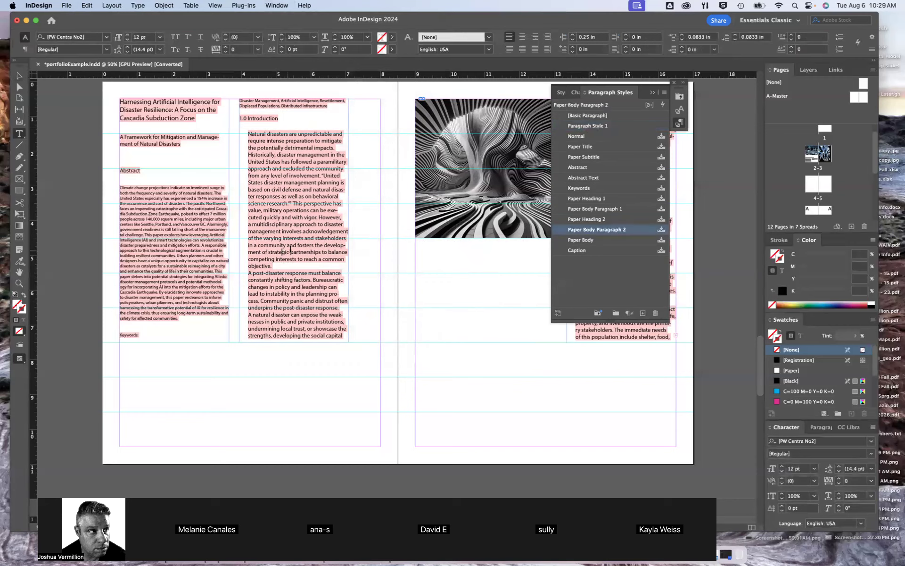
{"action": "left_click_drag", "start_coordinate": [281, 159], "coordinate": [281, 266]}
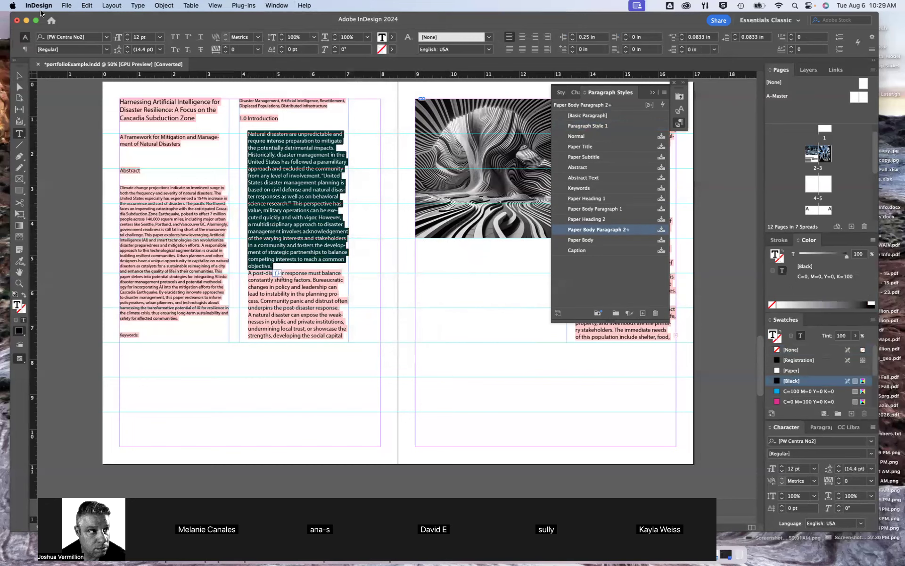
{"action": "left_click", "coordinate": [106, 38]}
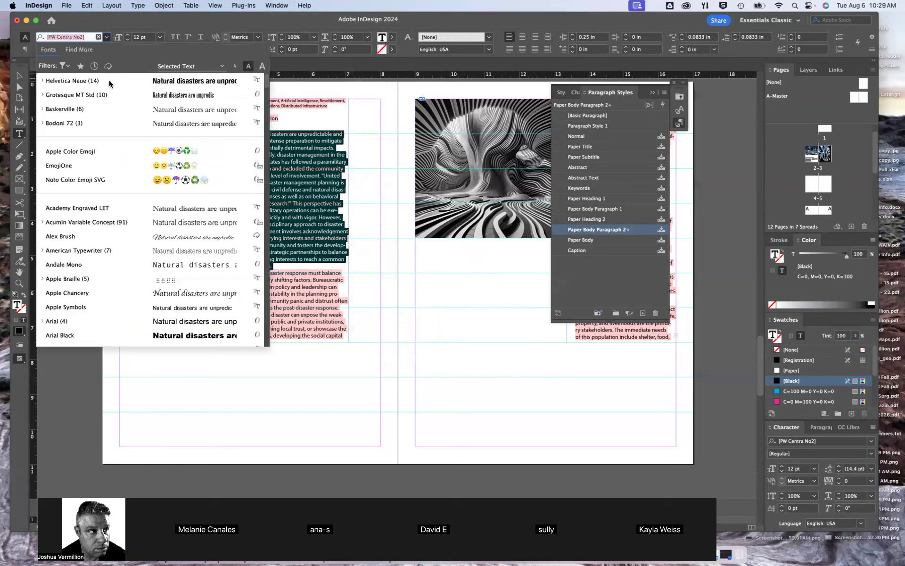
{"action": "left_click", "coordinate": [42, 81]}
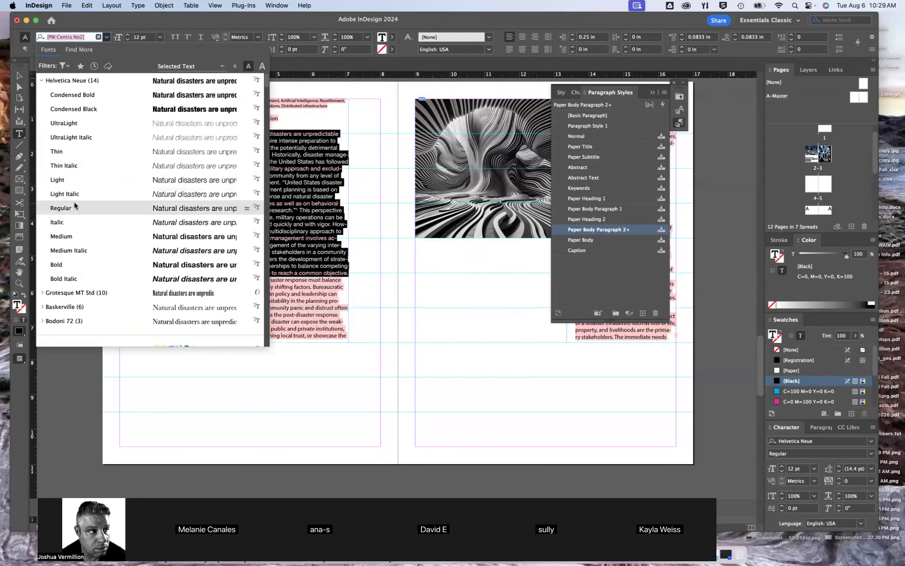
{"action": "left_click", "coordinate": [123, 208]}
{"action": "left_click", "coordinate": [159, 37]}
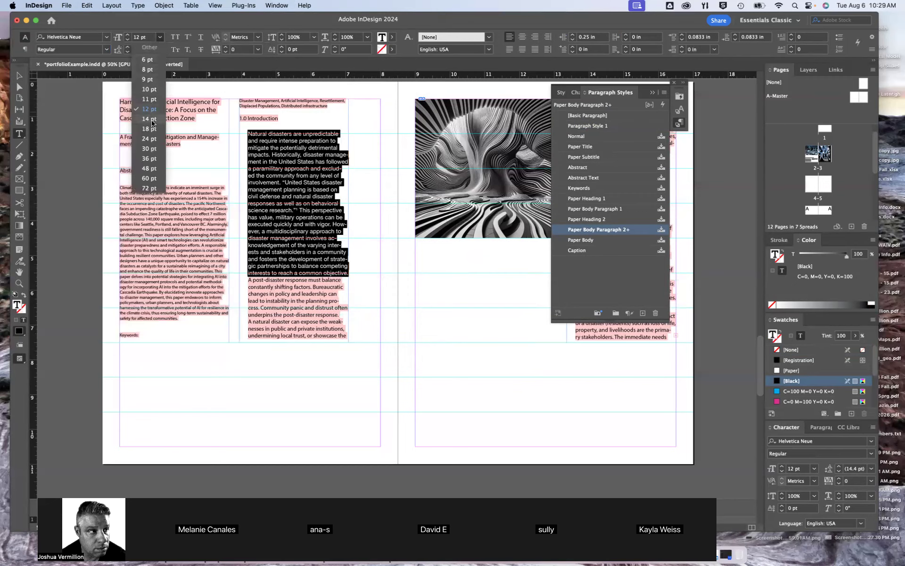
{"action": "left_click", "coordinate": [149, 80]}
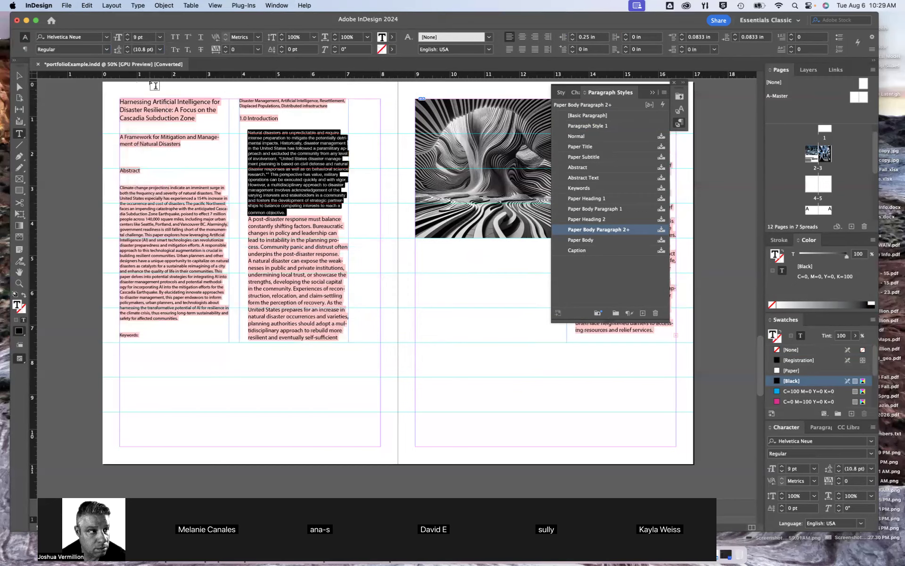
Lighten the selected Introduction paragraph's text to an 83% tint of black and deselect it
{"action": "key", "text": "super+1"}
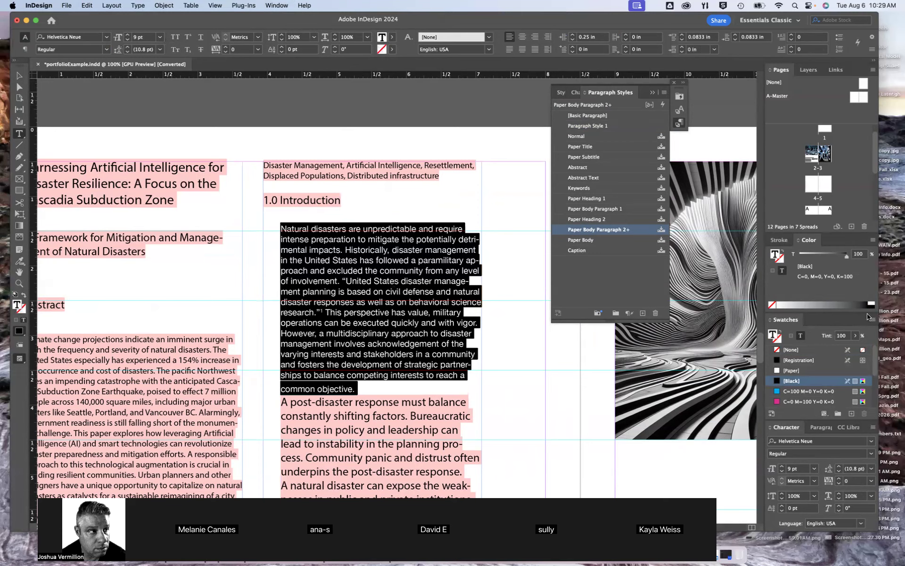
{"action": "left_click", "coordinate": [855, 302]}
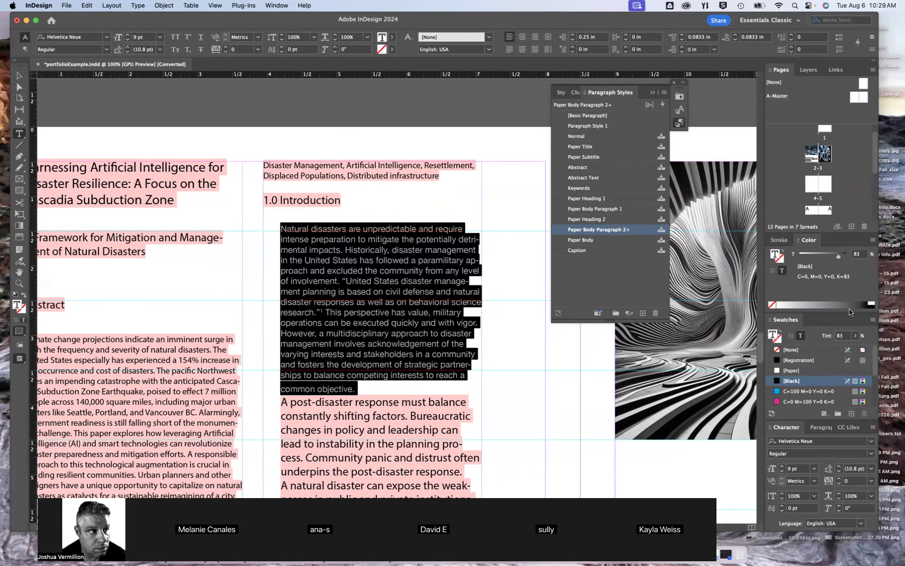
{"action": "left_click", "coordinate": [19, 76]}
{"action": "left_click", "coordinate": [243, 107]}
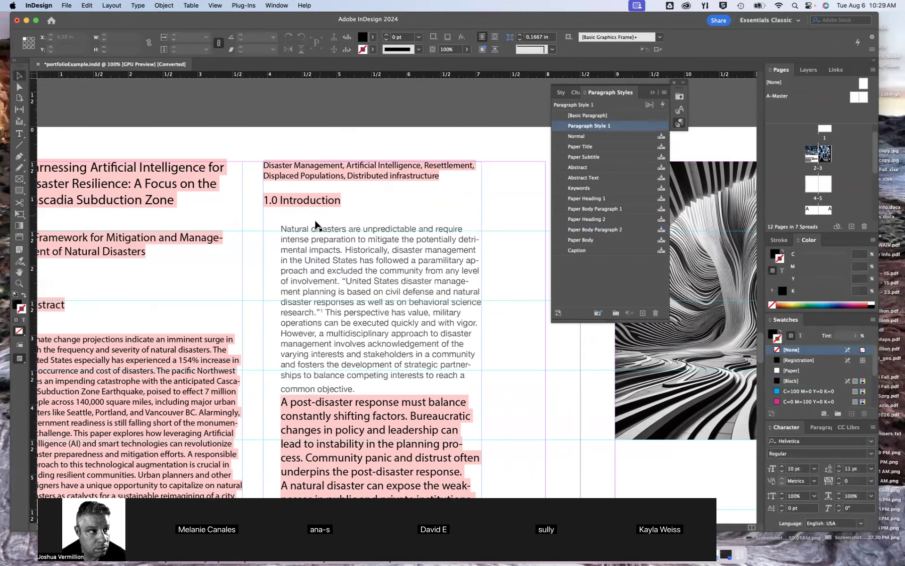
Select most of the reformatted Introduction paragraph and create two new paragraph styles from its formatting
{"action": "double_click", "coordinate": [313, 231]}
{"action": "left_click_drag", "start_coordinate": [282, 230], "coordinate": [358, 375]}
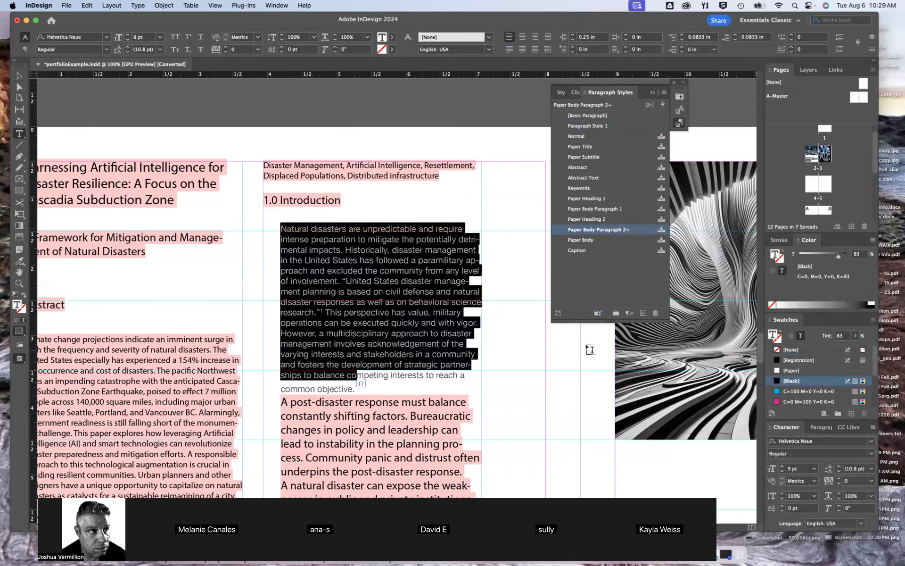
{"action": "left_click", "coordinate": [643, 314]}
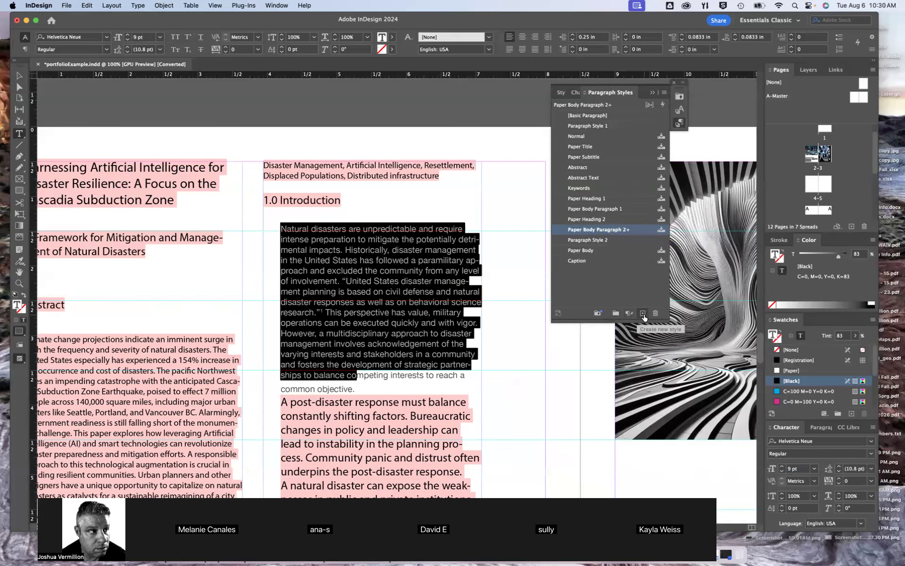
{"action": "left_click", "coordinate": [644, 314]}
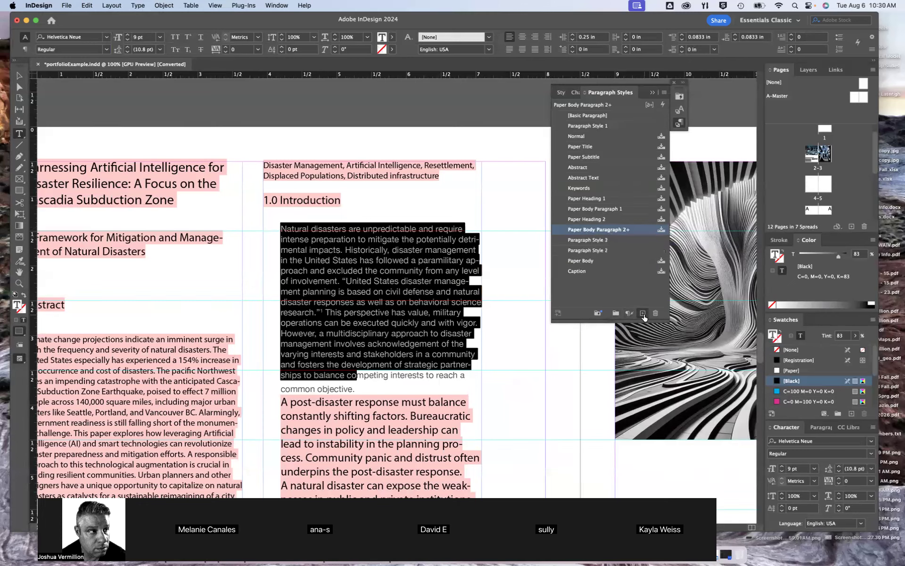
Apply Paragraph Style 3 to the selected Introduction paragraph and review that style's basic character formats without editing them
{"action": "left_click", "coordinate": [604, 251]}
{"action": "left_click", "coordinate": [596, 242]}
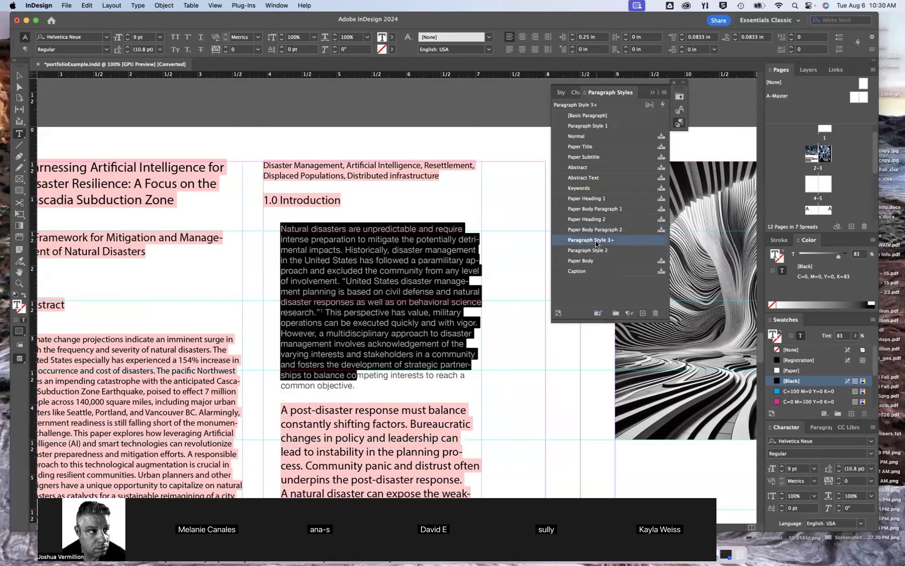
{"action": "right_click", "coordinate": [594, 242]}
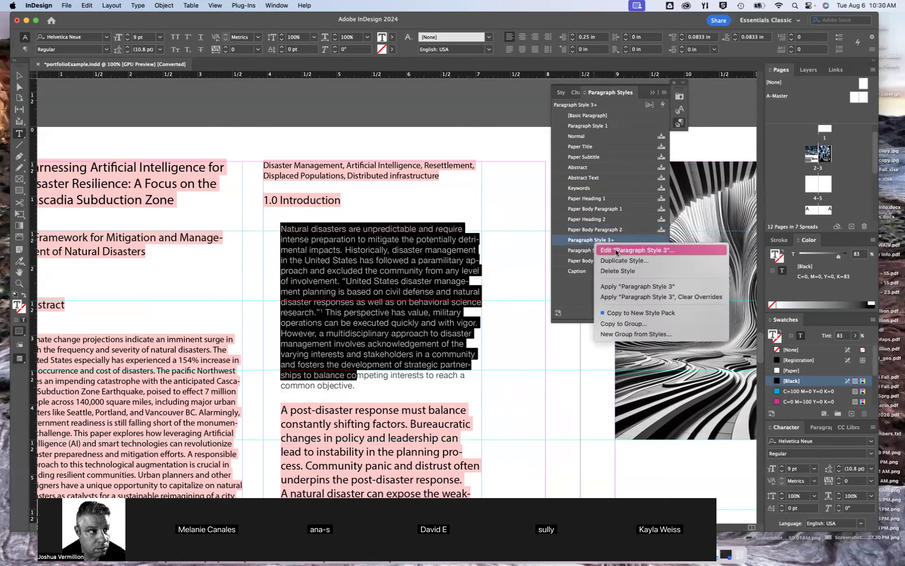
{"action": "left_click", "coordinate": [615, 249]}
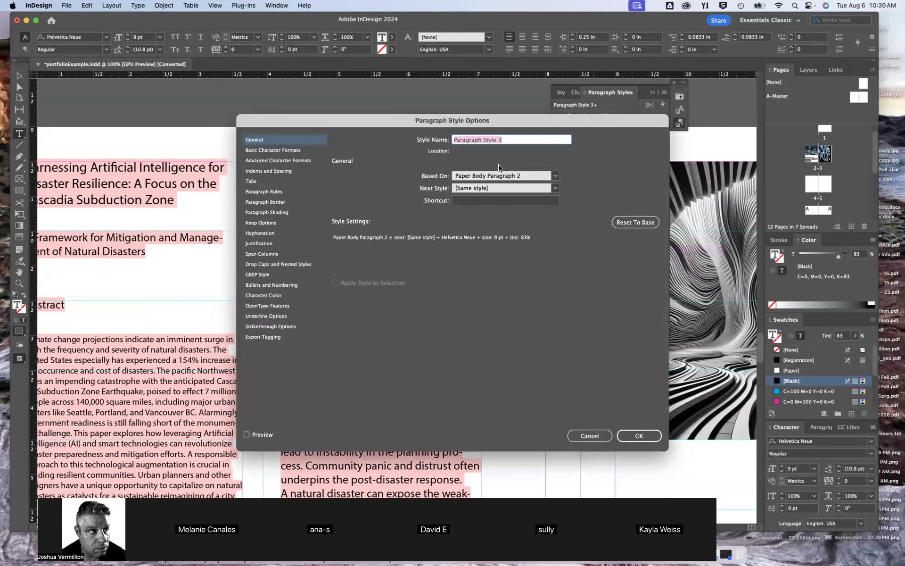
{"action": "left_click", "coordinate": [275, 151]}
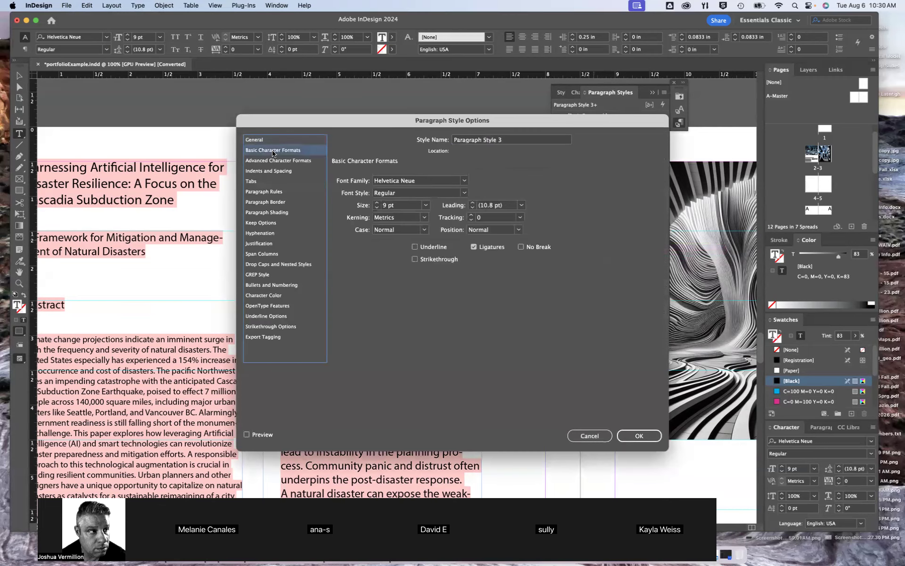
{"action": "left_click", "coordinate": [598, 438]}
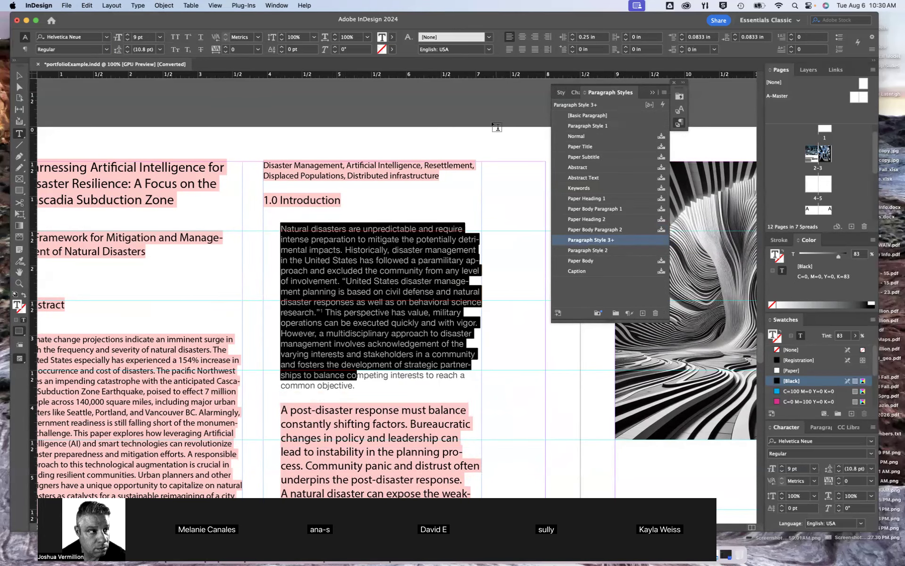
Apply Paragraph Style 2 to the second Introduction paragraph, which begins "A post-disaster response must balance"
{"action": "left_click", "coordinate": [23, 80]}
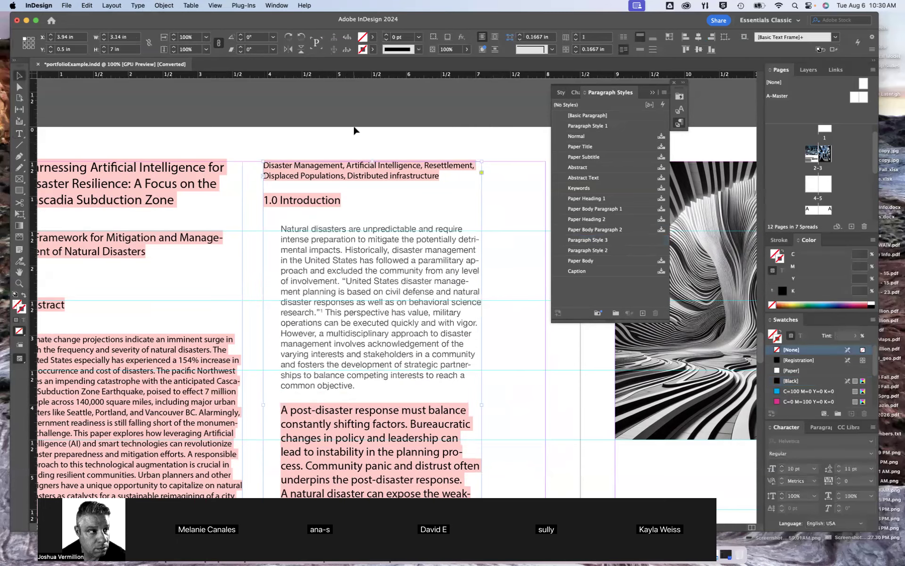
{"action": "left_click", "coordinate": [368, 153]}
{"action": "scroll", "coordinate": [333, 338], "scroll_direction": "up", "scroll_amount": 1}
{"action": "scroll", "coordinate": [336, 334], "scroll_direction": "down", "scroll_amount": 3}
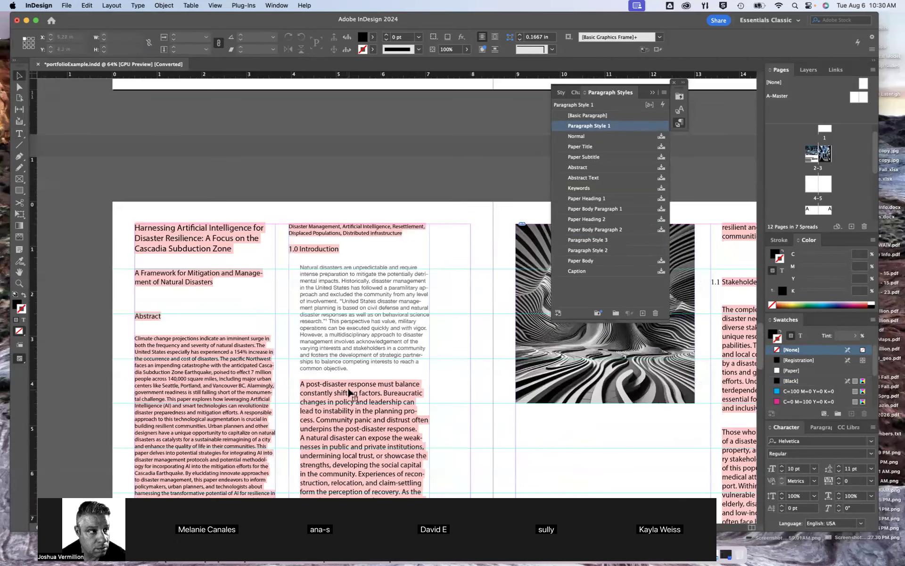
{"action": "double_click", "coordinate": [350, 386]}
{"action": "left_click", "coordinate": [350, 385]}
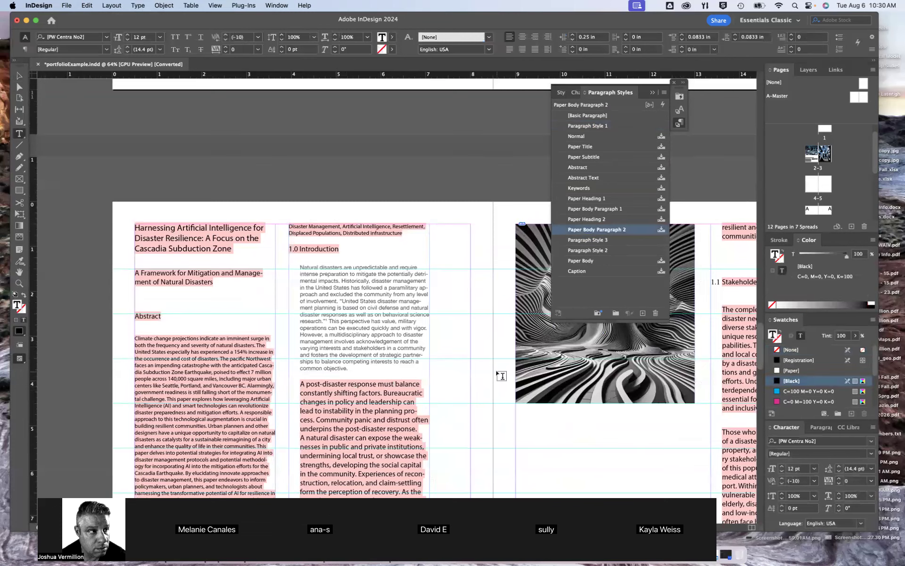
{"action": "left_click", "coordinate": [600, 251]}
Apply Paragraph Style 2 to the abstract's body paragraph, which begins "Climate change projections", and check the reflowed column
{"action": "left_click", "coordinate": [212, 345]}
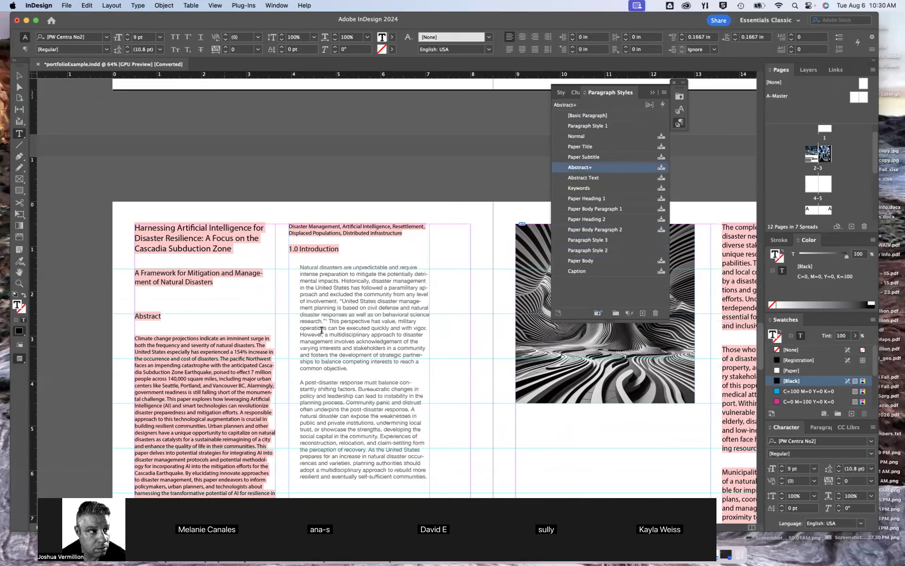
{"action": "left_click", "coordinate": [585, 251]}
{"action": "scroll", "coordinate": [270, 349], "scroll_direction": "down", "scroll_amount": 10}
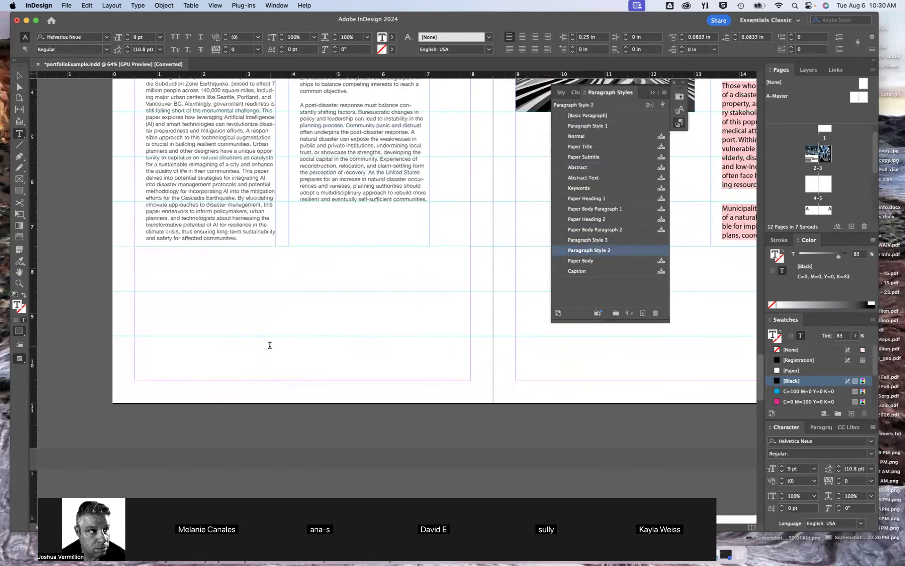
{"action": "scroll", "coordinate": [273, 346], "scroll_direction": "up", "scroll_amount": 4}
{"action": "scroll", "coordinate": [274, 347], "scroll_direction": "up", "scroll_amount": 3}
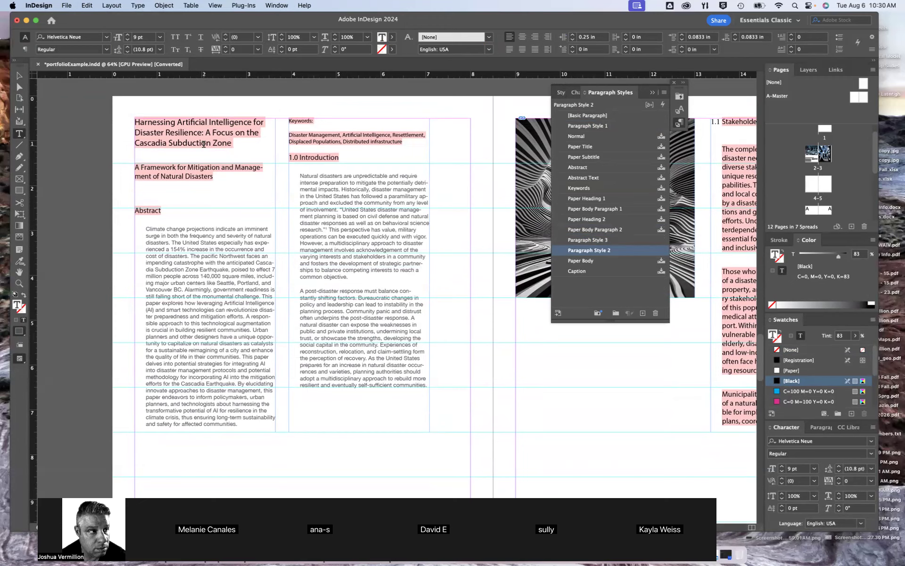
Apply Paragraph Style 2 to the three body paragraphs under the 1.1 Stakeholders heading on the facing page
{"action": "scroll", "coordinate": [337, 326], "scroll_direction": "right", "scroll_amount": 8}
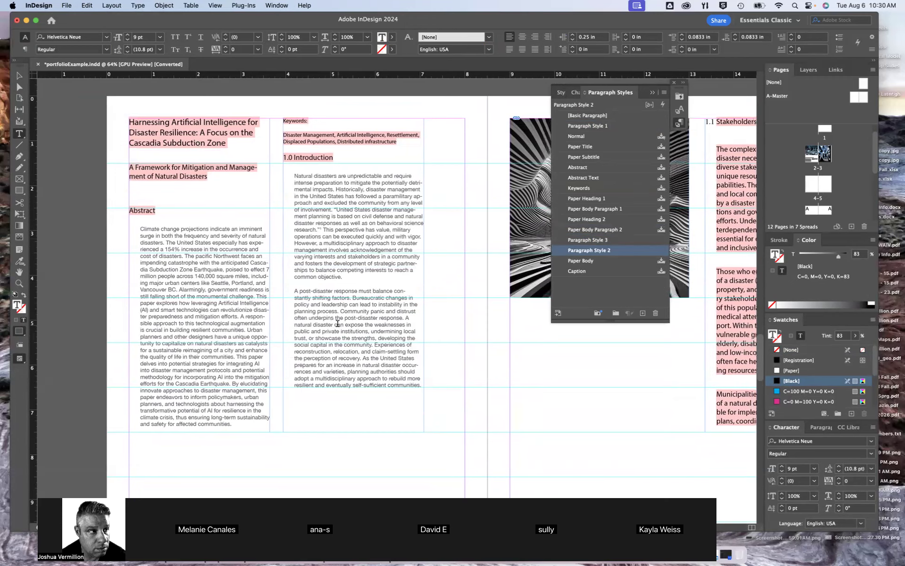
{"action": "scroll", "coordinate": [341, 329], "scroll_direction": "right", "scroll_amount": 6}
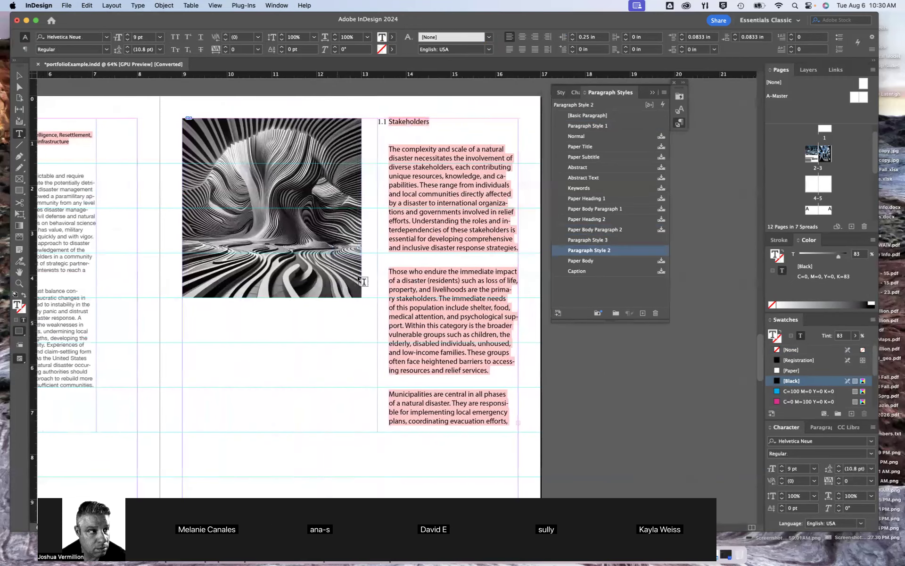
{"action": "left_click", "coordinate": [413, 151]}
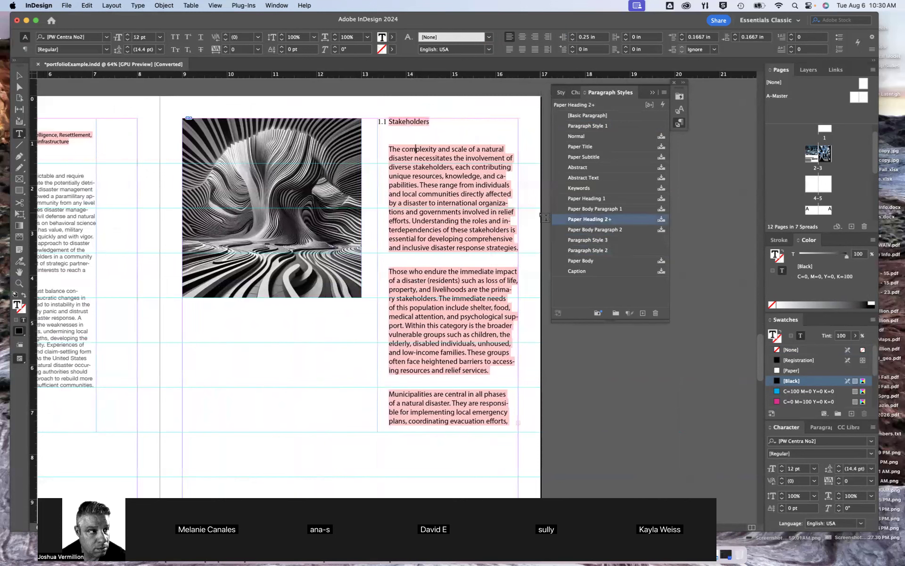
{"action": "left_click", "coordinate": [599, 249]}
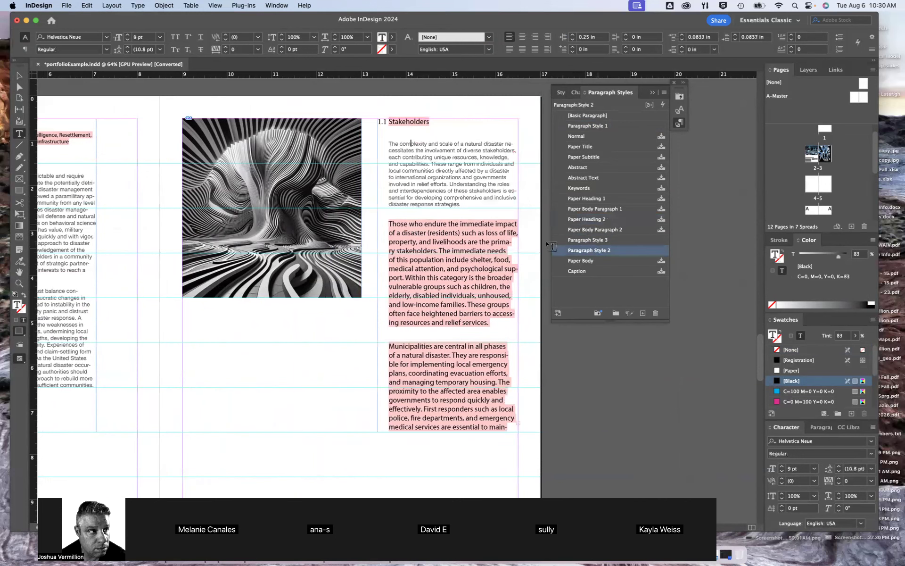
{"action": "left_click", "coordinate": [606, 255]}
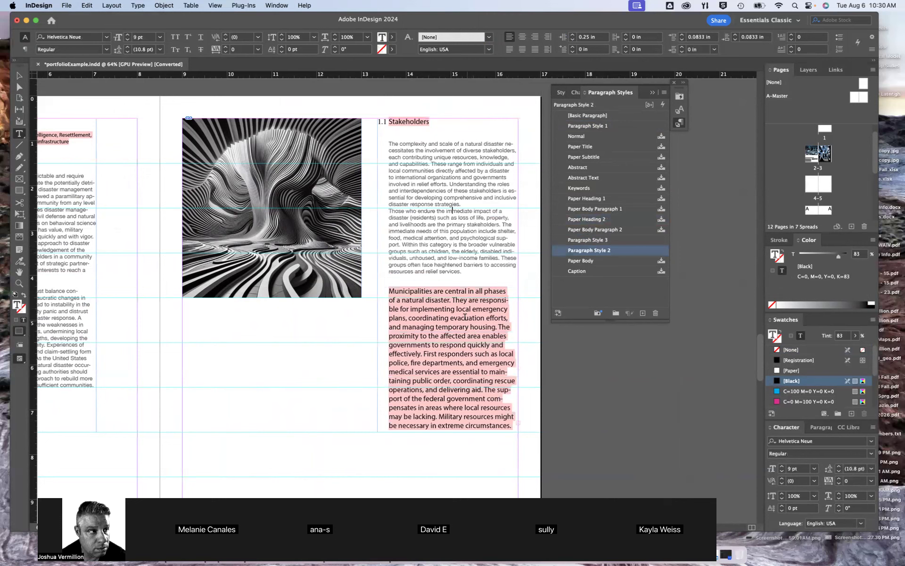
{"action": "left_click", "coordinate": [470, 316]}
{"action": "left_click", "coordinate": [592, 250]}
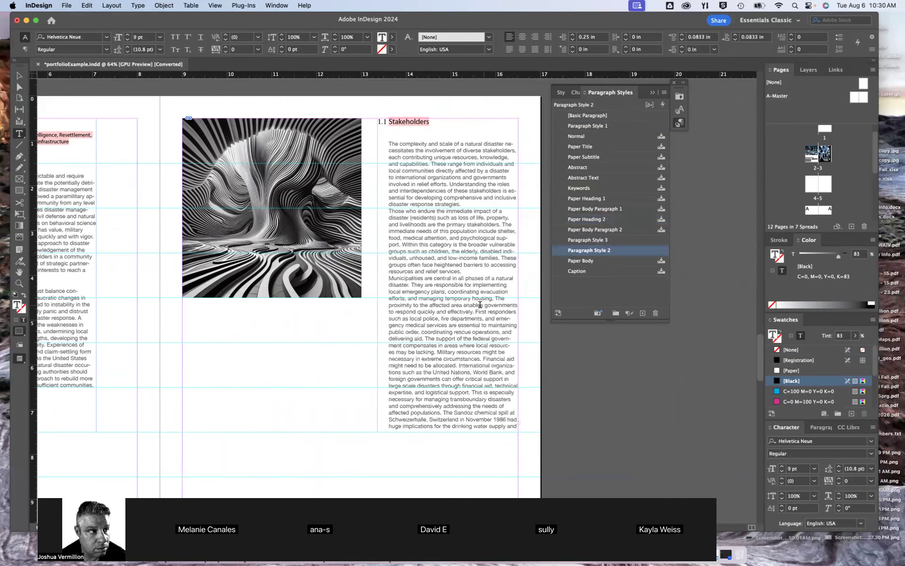
Format the 1.0 Introduction heading in Helvetica Neue Bold at 12 pt
{"action": "scroll", "coordinate": [441, 299], "scroll_direction": "left", "scroll_amount": 10}
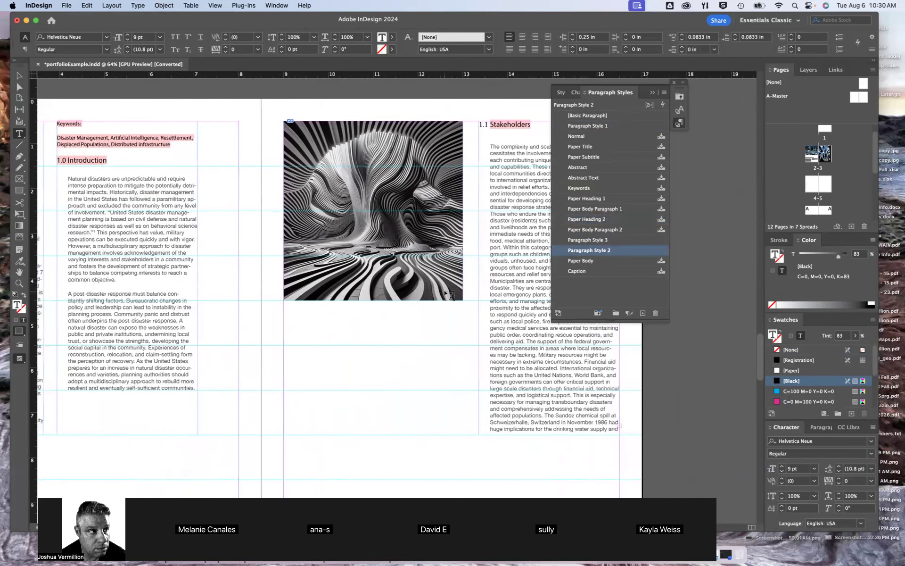
{"action": "scroll", "coordinate": [448, 295], "scroll_direction": "left", "scroll_amount": 3}
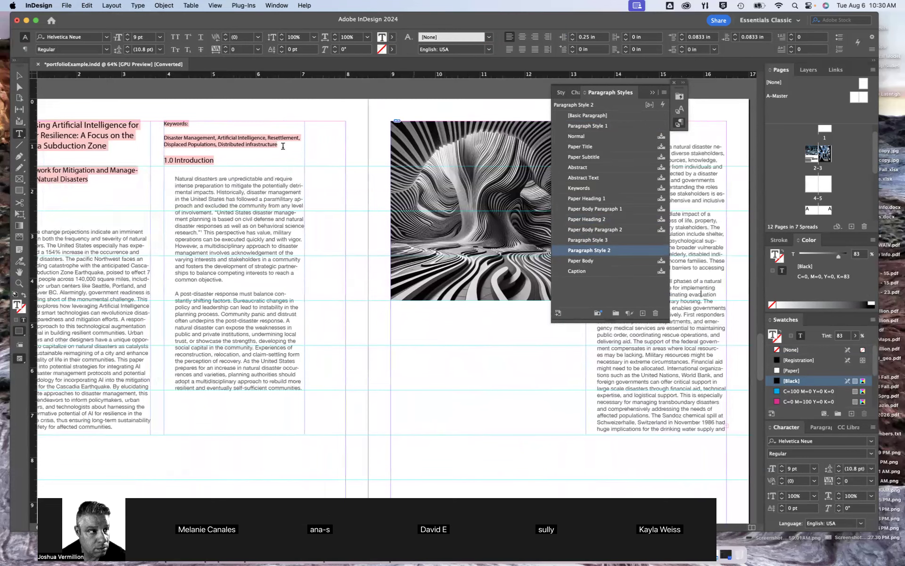
{"action": "left_click", "coordinate": [193, 159]}
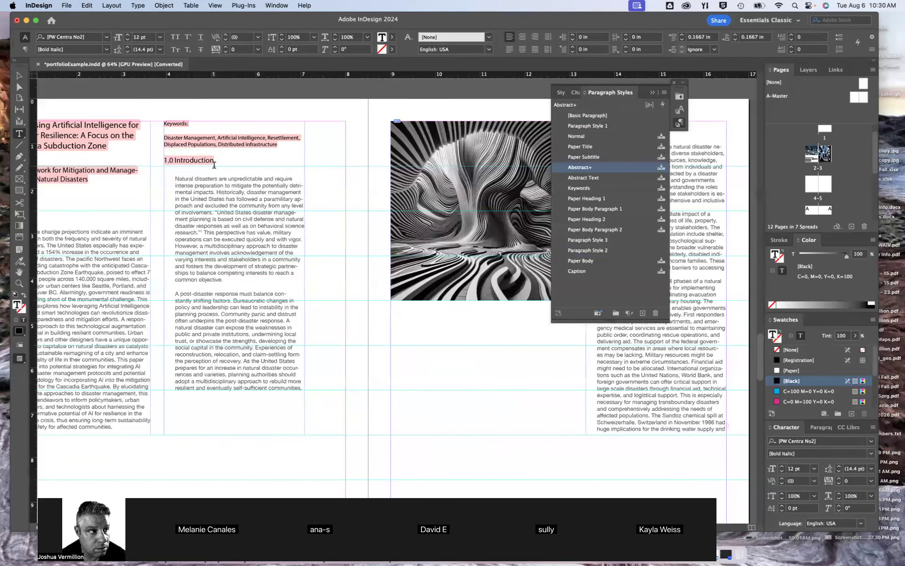
{"action": "left_click_drag", "start_coordinate": [215, 160], "coordinate": [163, 160]}
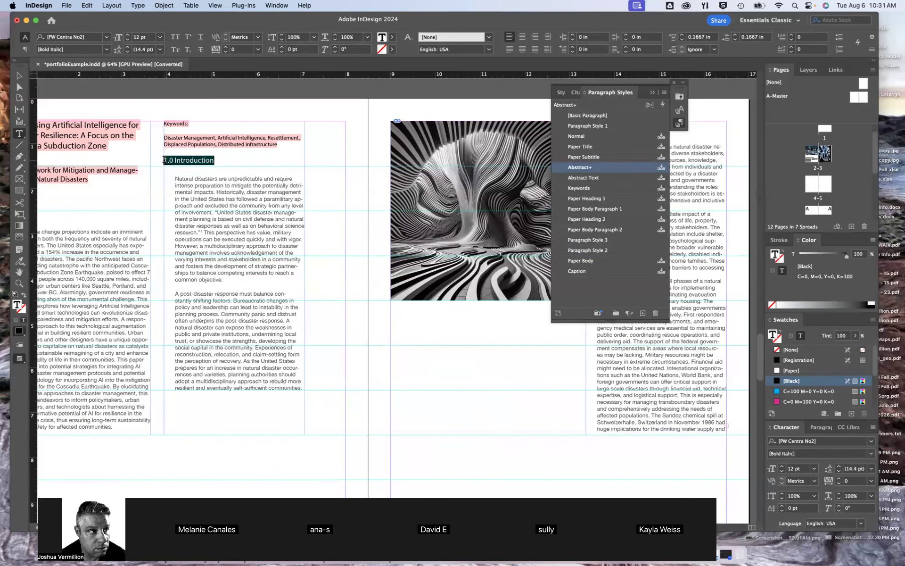
{"action": "left_click", "coordinate": [107, 37]}
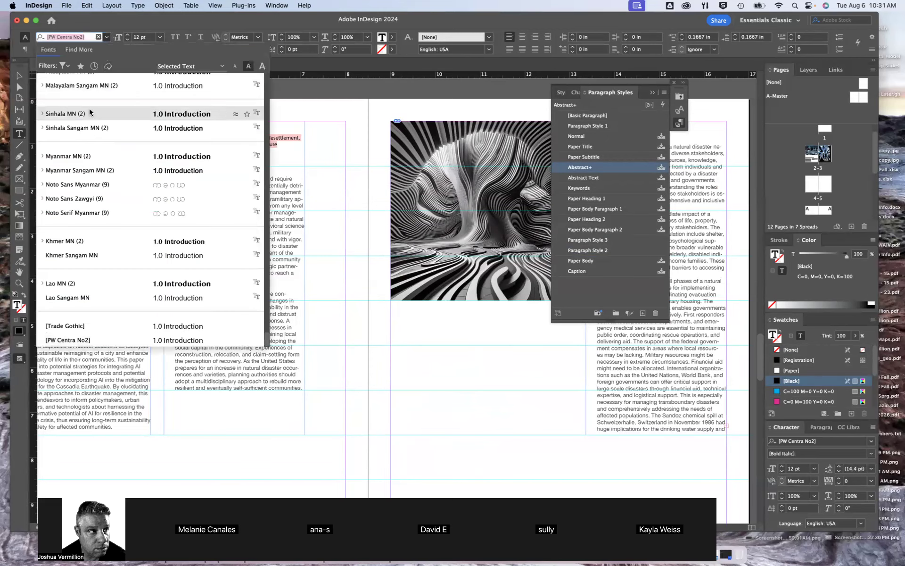
{"action": "scroll", "coordinate": [89, 111], "scroll_direction": "up", "scroll_amount": 5}
{"action": "left_click", "coordinate": [83, 81]}
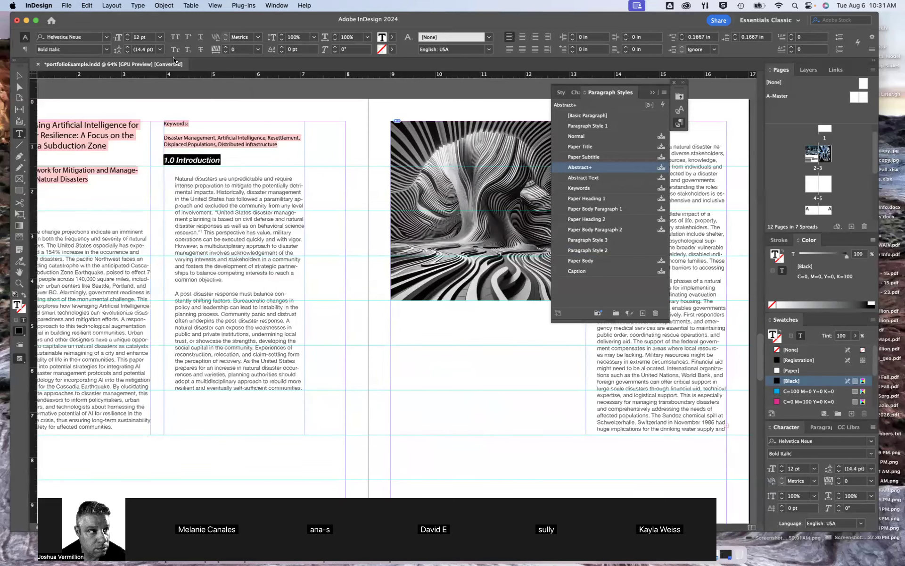
{"action": "left_click", "coordinate": [159, 37]}
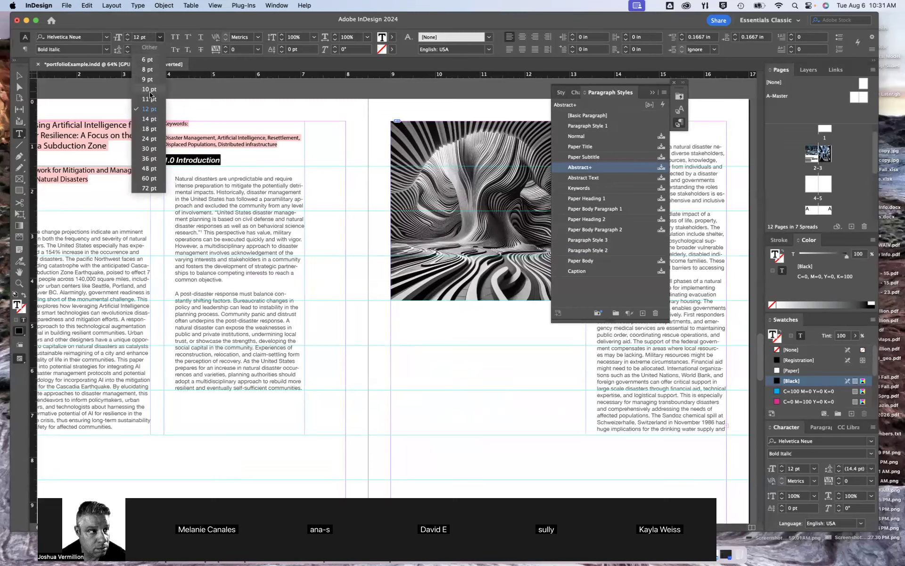
{"action": "left_click", "coordinate": [150, 109]}
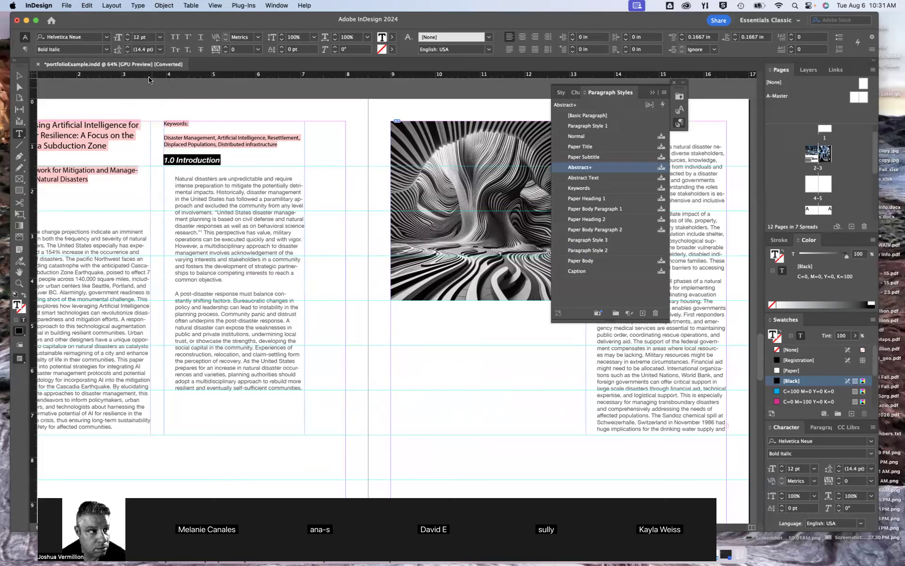
{"action": "left_click", "coordinate": [107, 50]}
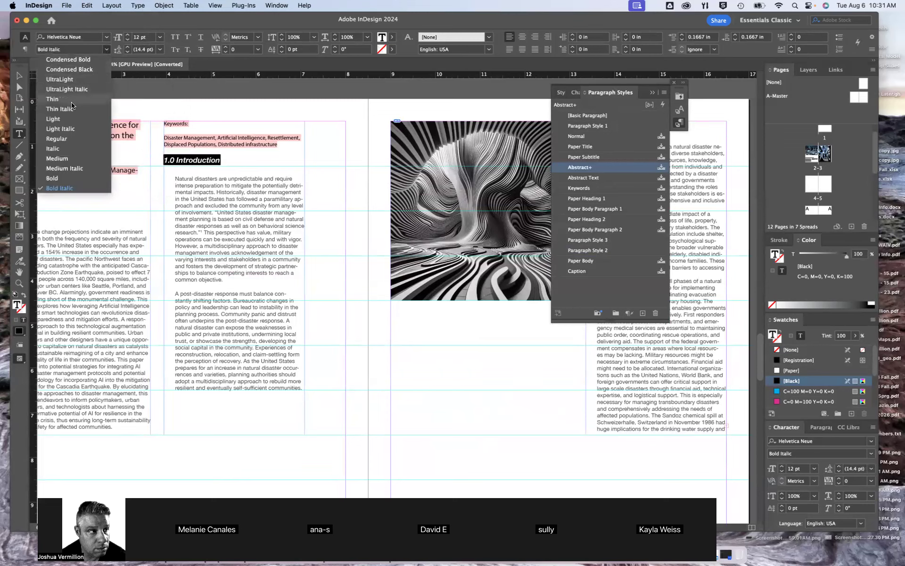
{"action": "left_click", "coordinate": [52, 178]}
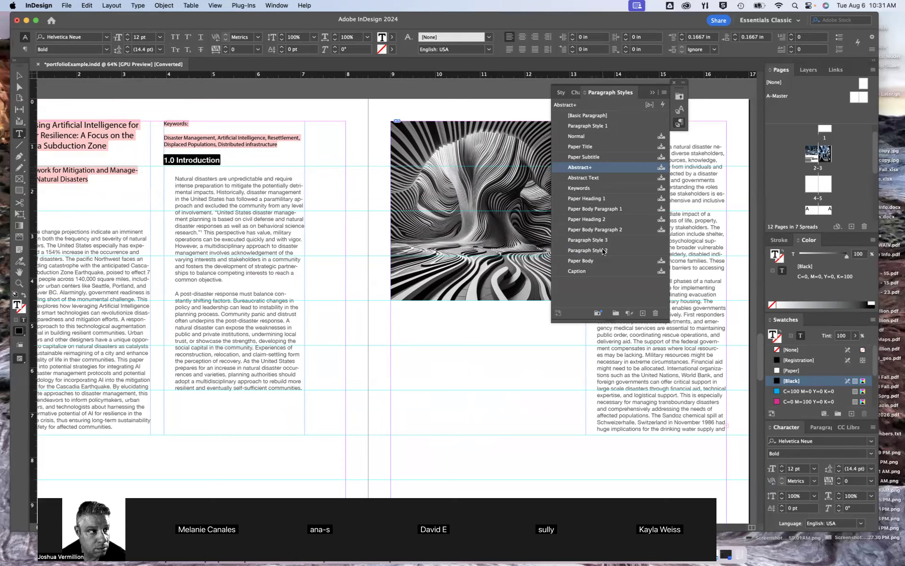
Create a paragraph style from the formatted heading, apply it to the heading, and rename it "Subtitle" plus the author's first name
{"action": "left_click", "coordinate": [642, 313]}
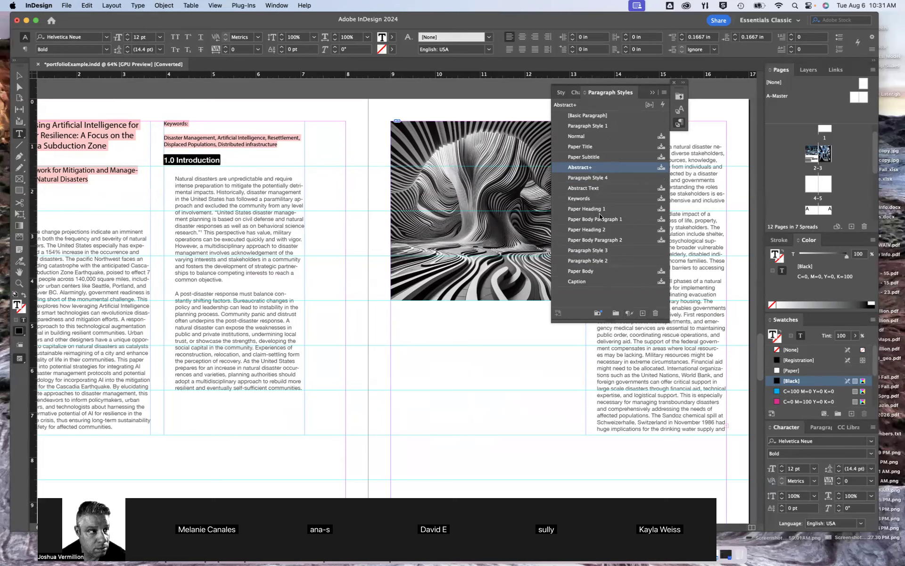
{"action": "left_click", "coordinate": [589, 179]}
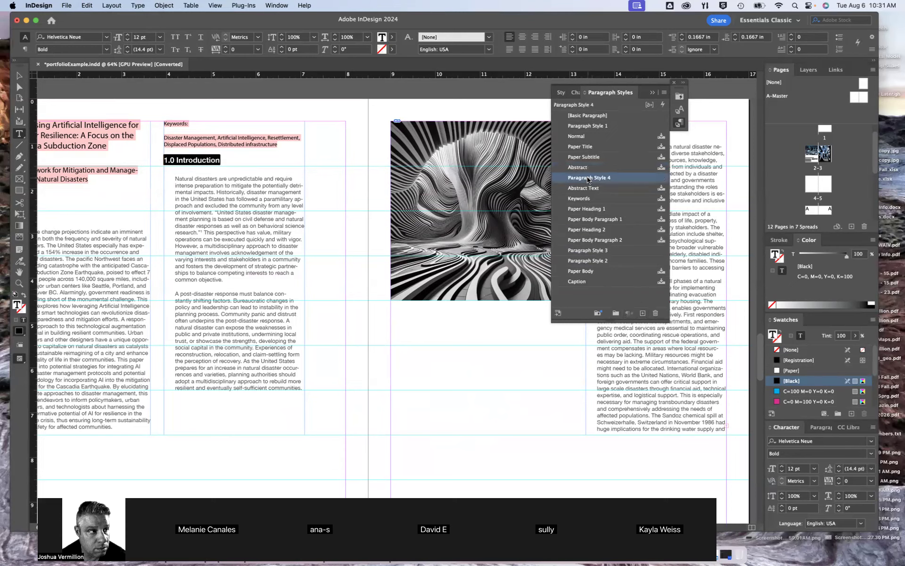
{"action": "right_click", "coordinate": [589, 180]}
{"action": "left_click", "coordinate": [586, 178]}
{"action": "right_click", "coordinate": [586, 179]}
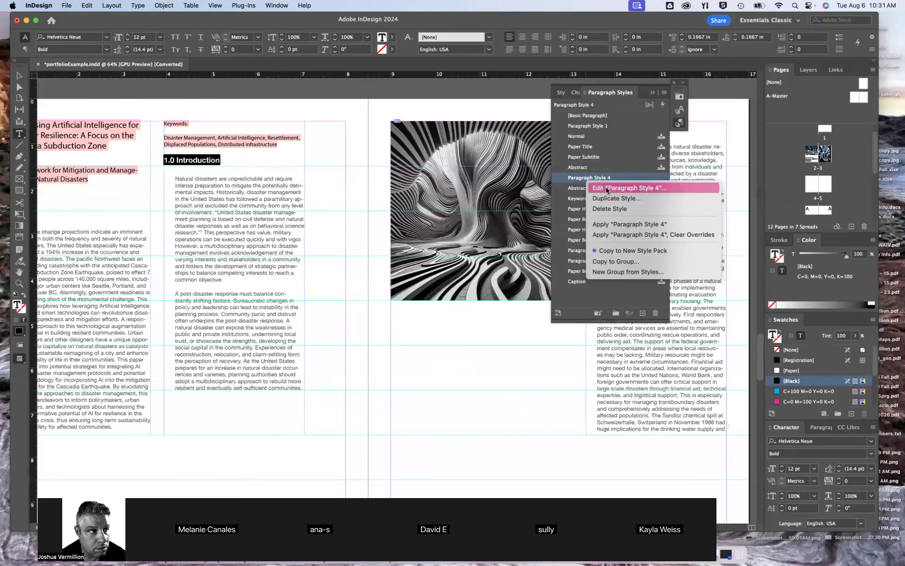
{"action": "left_click", "coordinate": [606, 187]}
{"action": "left_click", "coordinate": [510, 140]}
{"action": "left_click_drag", "start_coordinate": [518, 141], "coordinate": [432, 141]}
{"action": "type", "text": "Subtitl"}
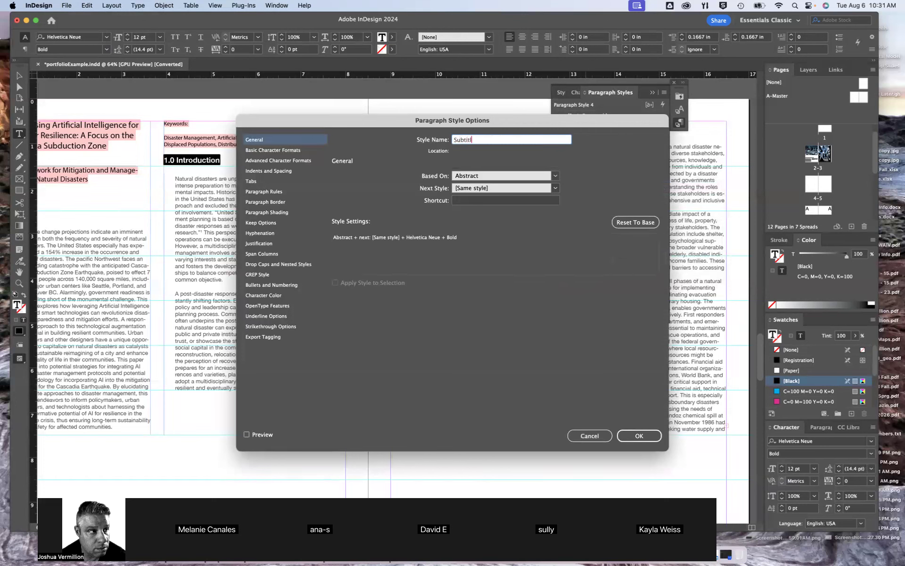
{"action": "type", "text": "e Josh"}
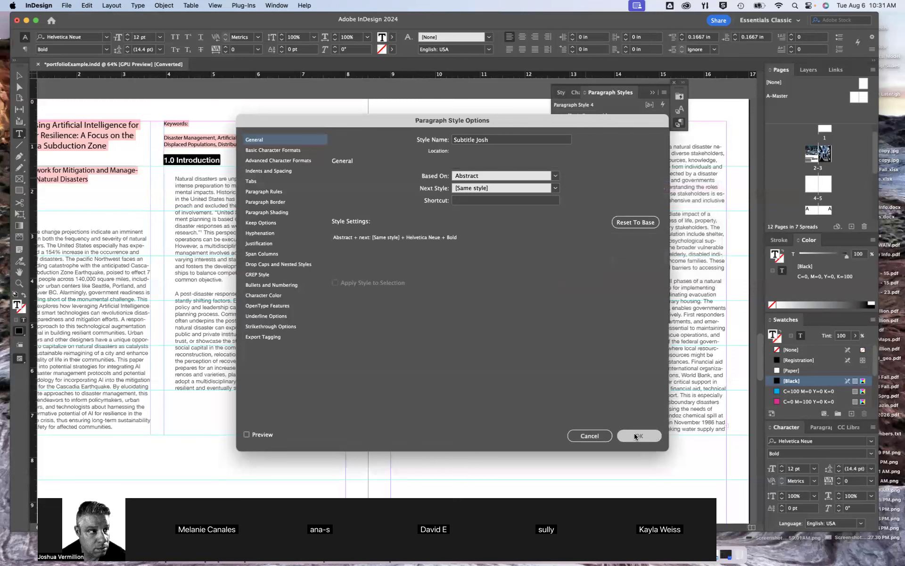
{"action": "left_click", "coordinate": [637, 435]}
Apply the custom Subtitle paragraph style to the Abstract heading in the first column
{"action": "left_click", "coordinate": [145, 164]}
{"action": "scroll", "coordinate": [185, 203], "scroll_direction": "left", "scroll_amount": 3}
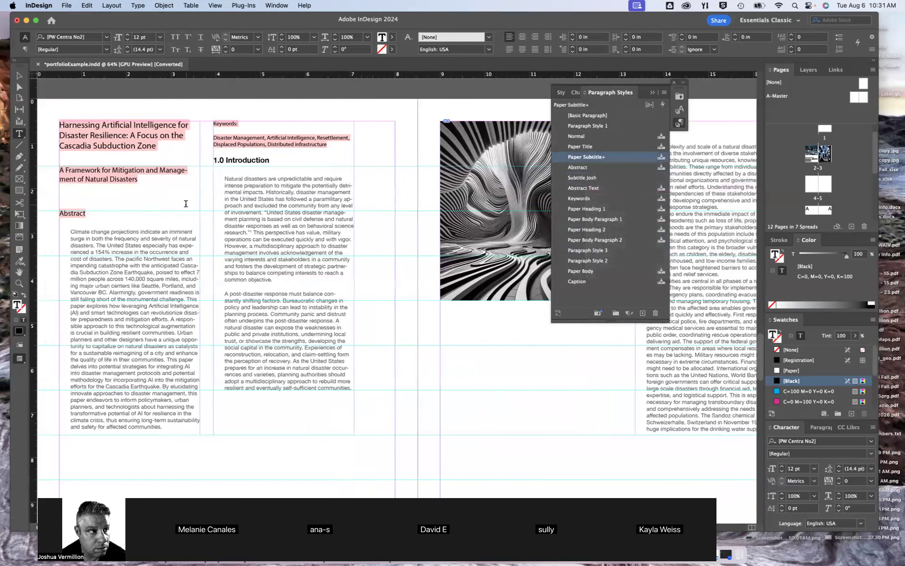
{"action": "double_click", "coordinate": [85, 214]}
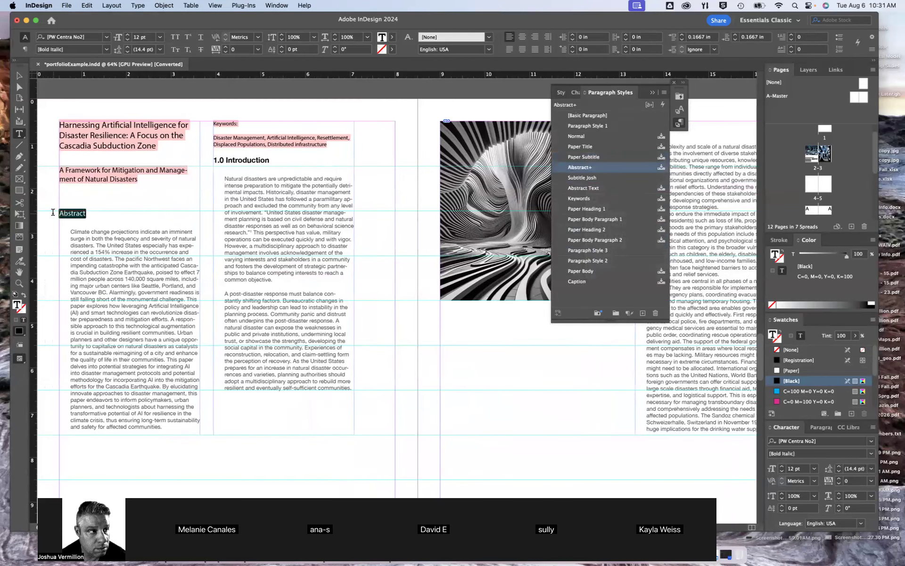
{"action": "left_click", "coordinate": [590, 179]}
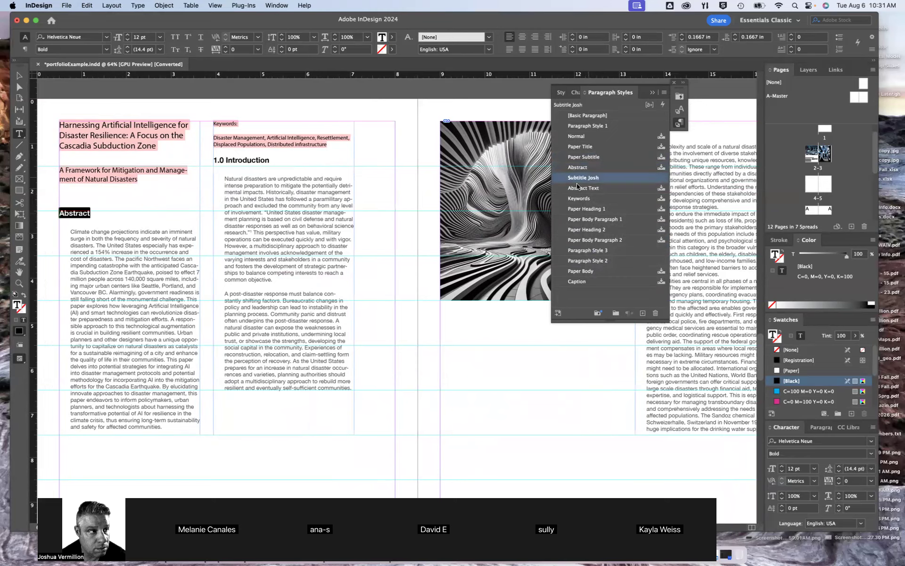
Apply the custom Subtitle paragraph style to the 1.1 Stakeholders heading on the facing page
{"action": "scroll", "coordinate": [482, 227], "scroll_direction": "up", "scroll_amount": 5}
{"action": "scroll", "coordinate": [482, 228], "scroll_direction": "down", "scroll_amount": 2}
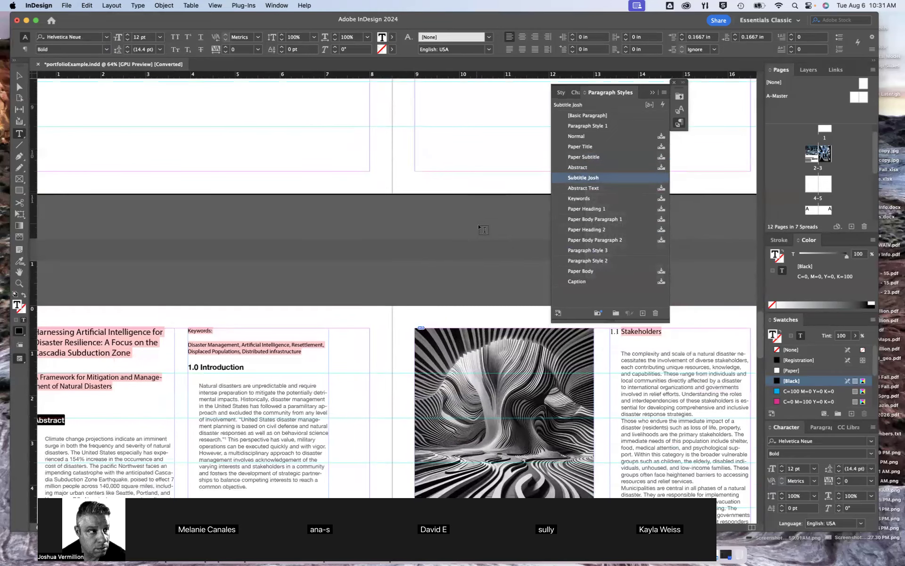
{"action": "left_click", "coordinate": [624, 332]}
{"action": "left_click_drag", "start_coordinate": [666, 332], "coordinate": [621, 332]}
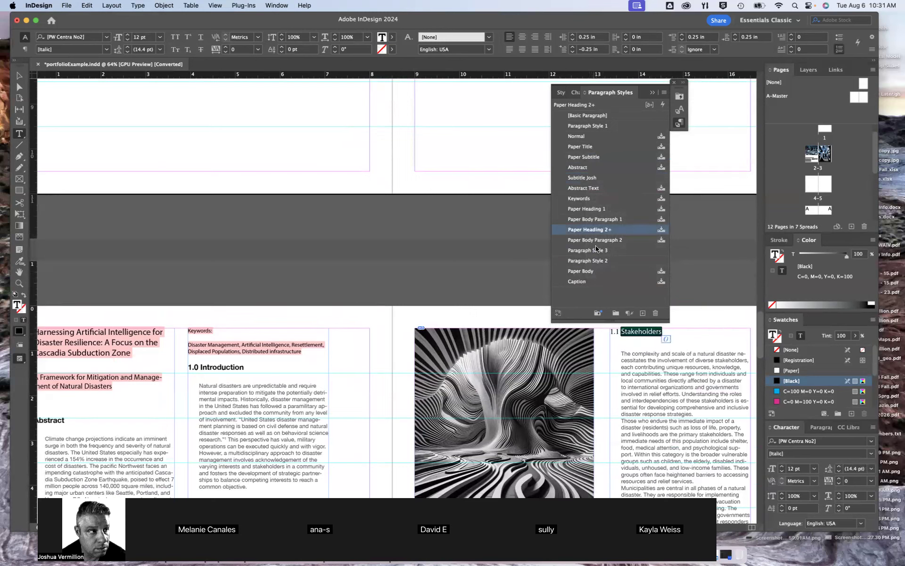
{"action": "left_click", "coordinate": [590, 178]}
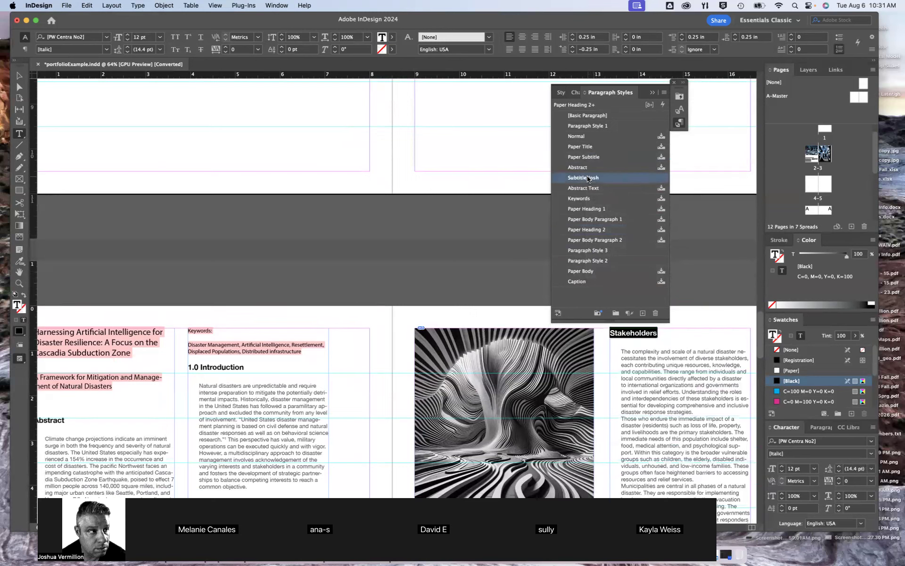
{"action": "left_click", "coordinate": [675, 338]}
{"action": "scroll", "coordinate": [432, 337], "scroll_direction": "left", "scroll_amount": 4}
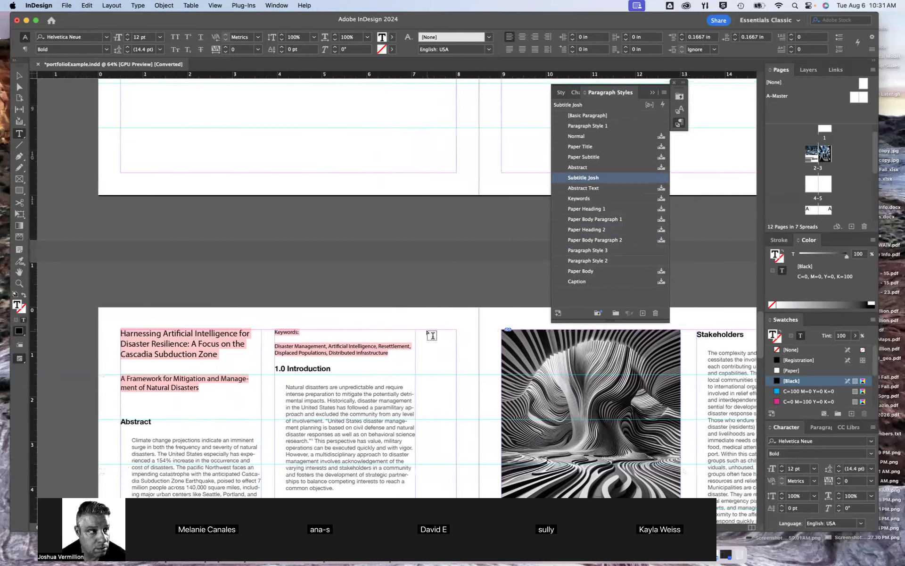
Dock the floating Paragraph Styles panel group between the Pages and Color panels
{"action": "scroll", "coordinate": [432, 336], "scroll_direction": "down", "scroll_amount": 8}
{"action": "scroll", "coordinate": [432, 336], "scroll_direction": "left", "scroll_amount": 1}
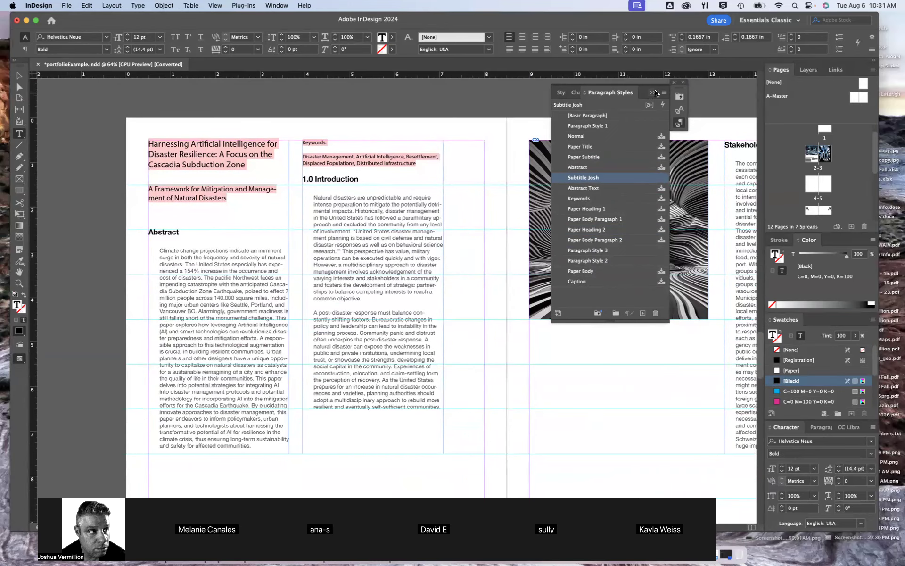
{"action": "mouse_move", "coordinate": [659, 89]}
{"action": "left_mouse_down"}
{"action": "mouse_move", "coordinate": [835, 172]}
{"action": "mouse_move", "coordinate": [872, 245]}
{"action": "mouse_move", "coordinate": [863, 233]}
{"action": "left_mouse_up"}
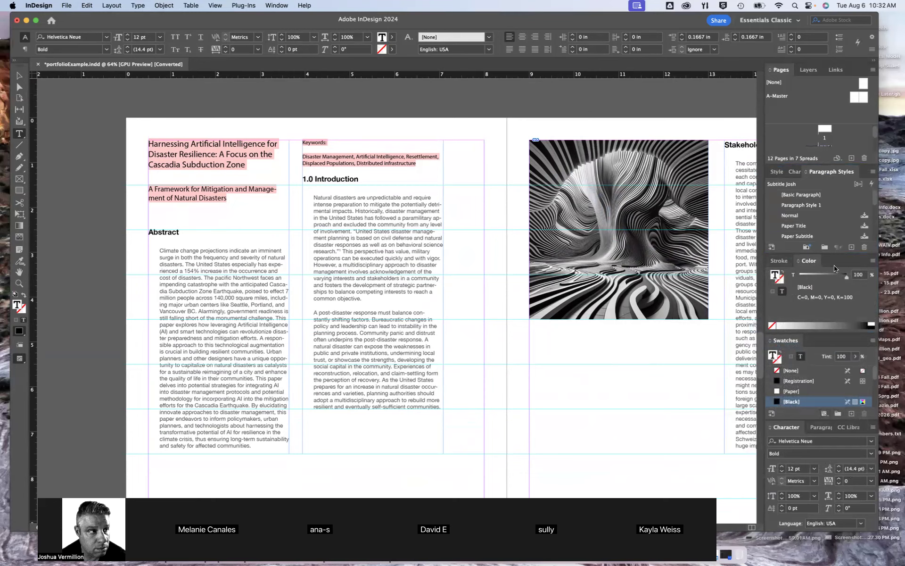
{"action": "left_click", "coordinate": [872, 260]}
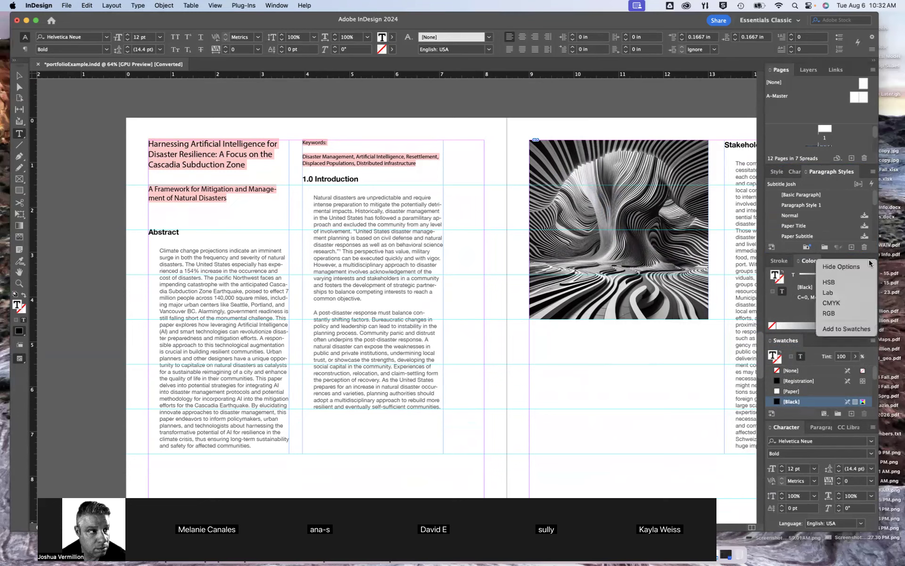
{"action": "left_click", "coordinate": [832, 266]}
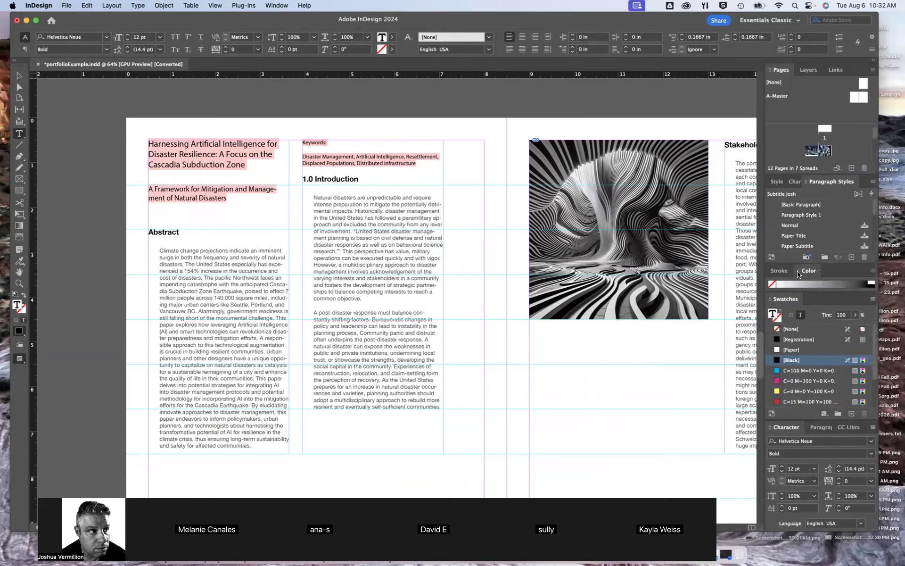
{"action": "left_click", "coordinate": [798, 273]}
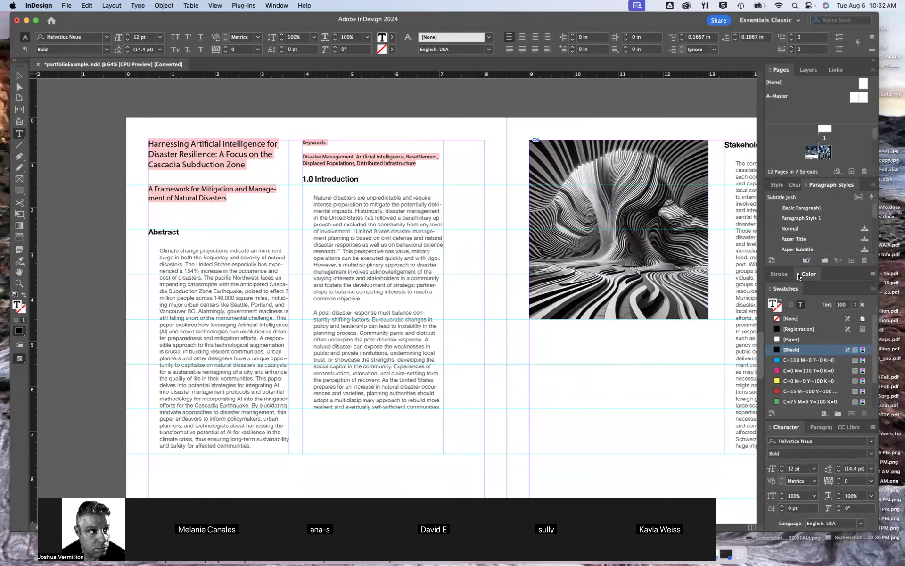
{"action": "left_click", "coordinate": [798, 273]}
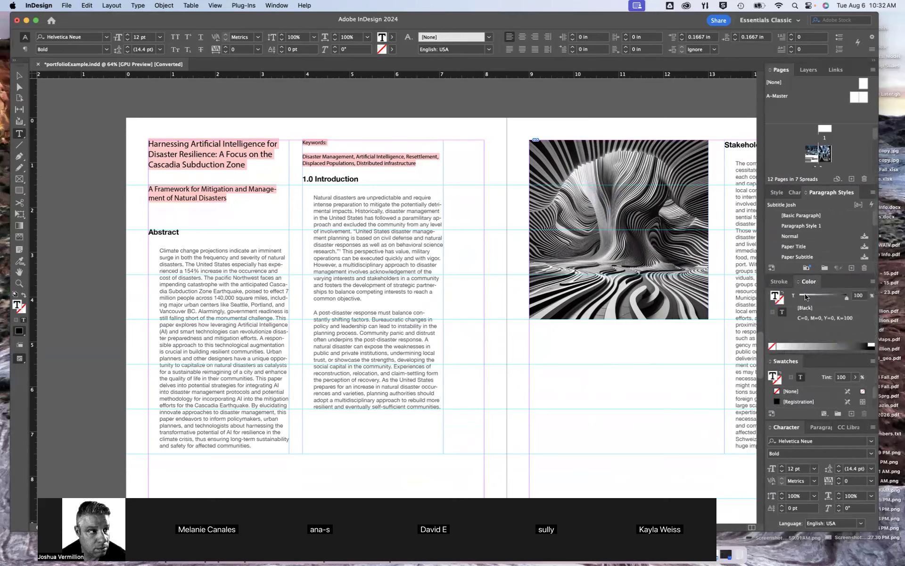
Collapse the Swatches panel and enlarge the Pages panel above the docked Paragraph Styles
{"action": "left_click", "coordinate": [771, 362]}
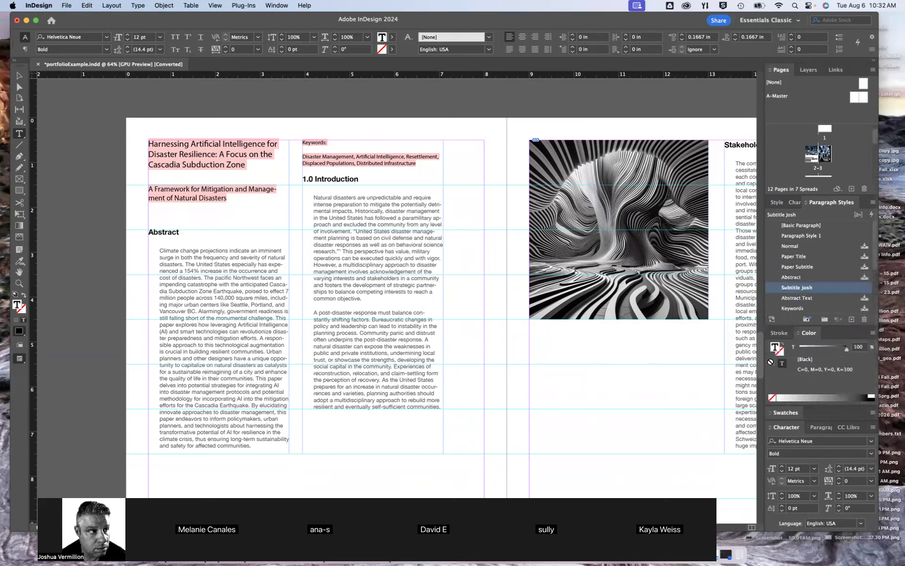
{"action": "left_click", "coordinate": [772, 432]}
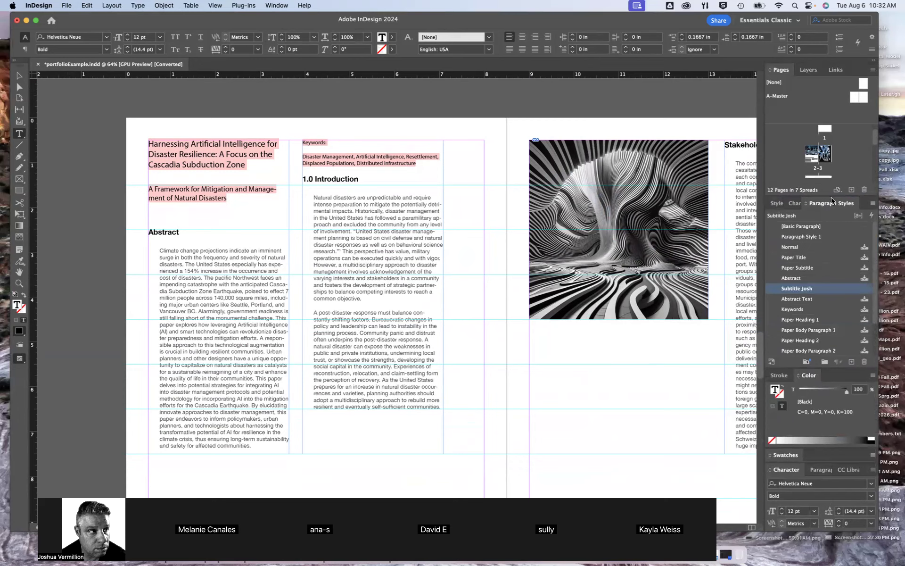
{"action": "left_click_drag", "start_coordinate": [829, 195], "coordinate": [832, 247]}
{"action": "scroll", "coordinate": [830, 192], "scroll_direction": "down", "scroll_amount": 5}
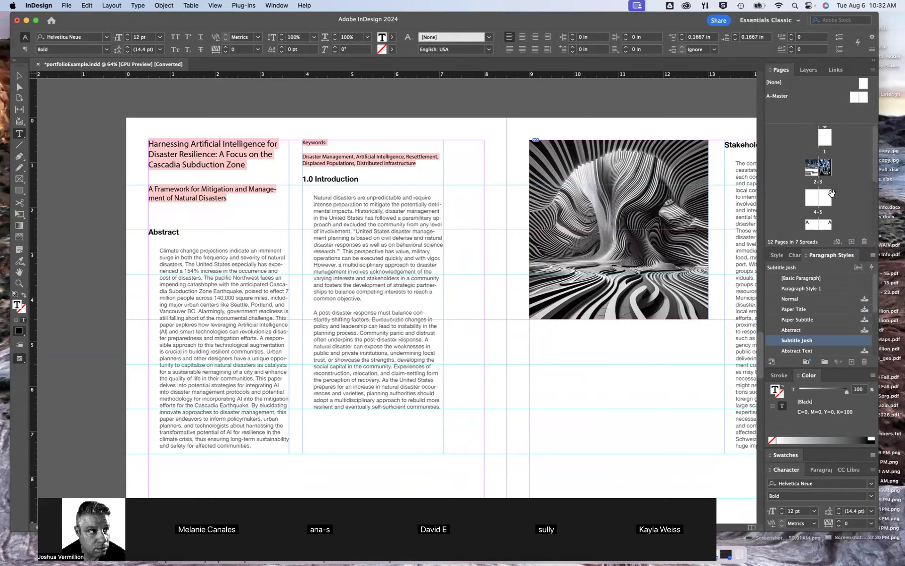
{"action": "scroll", "coordinate": [830, 192], "scroll_direction": "up", "scroll_amount": 5}
Apply Paragraph Style 2 to the Keywords label and the keyword list at the start of the second column
{"action": "left_click", "coordinate": [19, 75]}
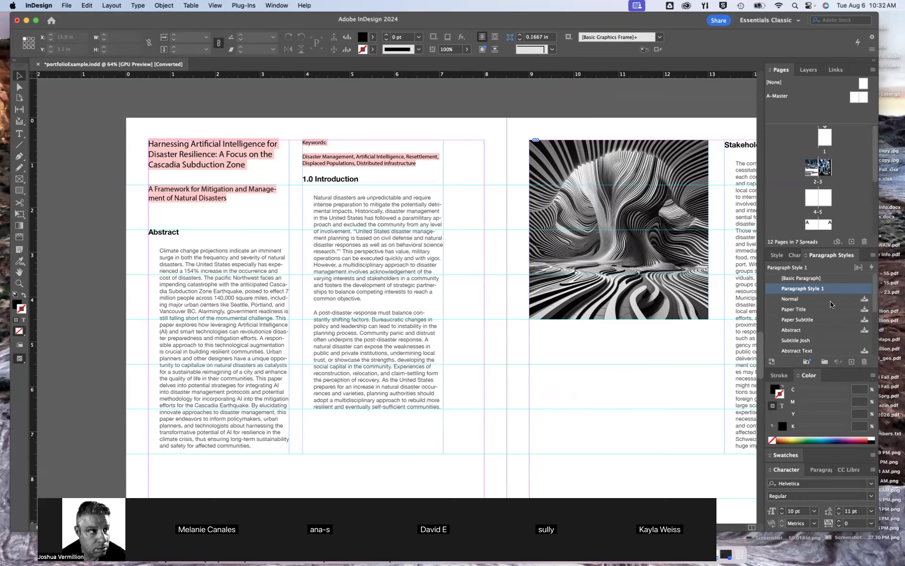
{"action": "double_click", "coordinate": [344, 164]}
{"action": "left_click_drag", "start_coordinate": [420, 163], "coordinate": [303, 141]}
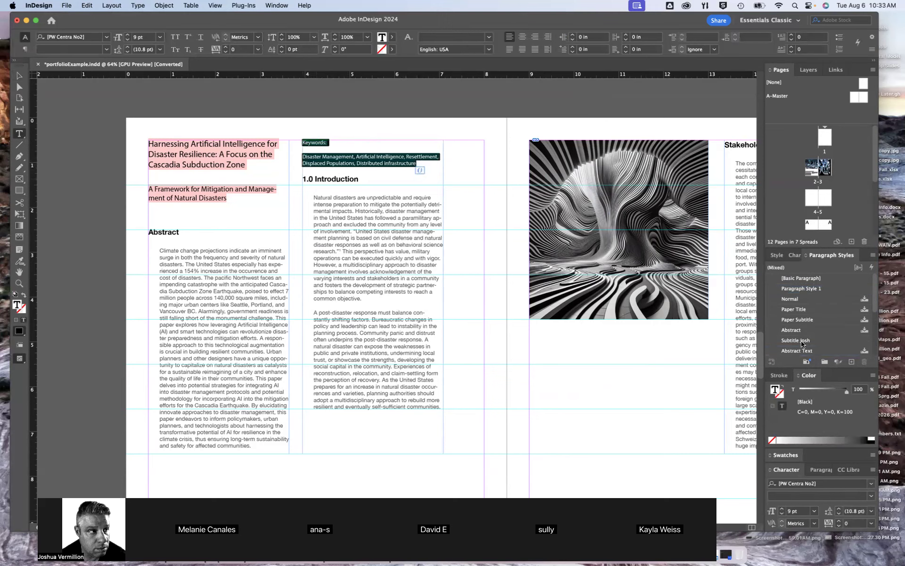
{"action": "scroll", "coordinate": [811, 343], "scroll_direction": "down", "scroll_amount": 5}
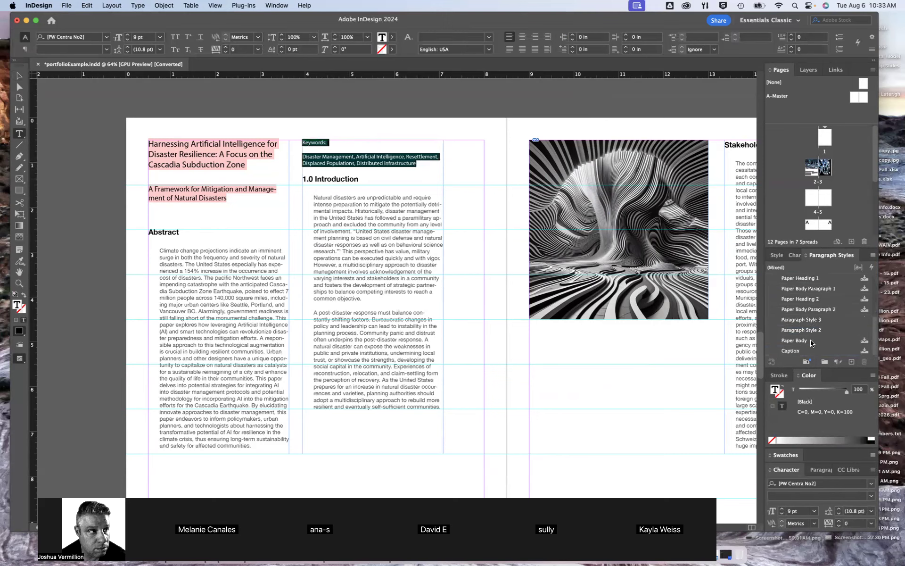
{"action": "left_click", "coordinate": [810, 333]}
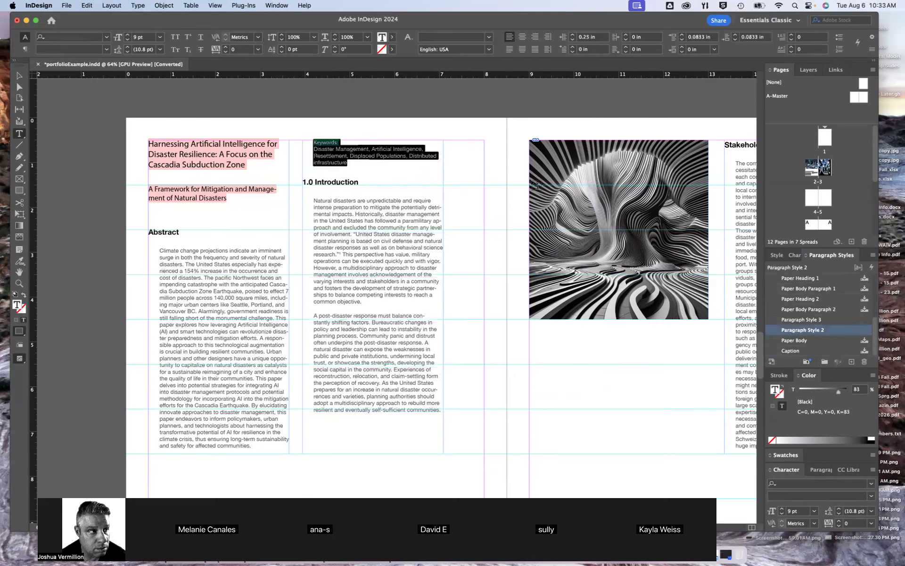
{"action": "left_click", "coordinate": [376, 164]}
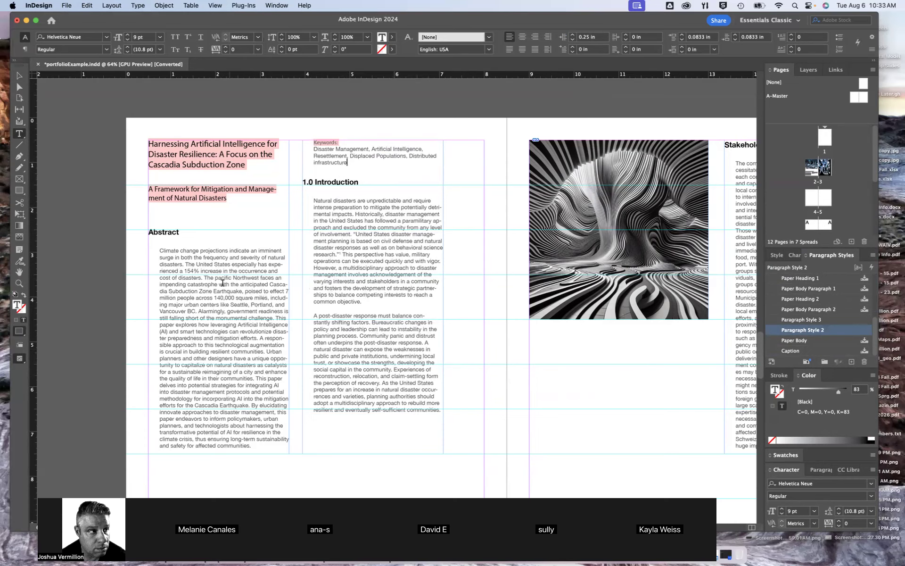
{"action": "scroll", "coordinate": [301, 354], "scroll_direction": "down", "scroll_amount": 3}
{"action": "scroll", "coordinate": [300, 353], "scroll_direction": "up", "scroll_amount": 8}
{"action": "scroll", "coordinate": [300, 353], "scroll_direction": "down", "scroll_amount": 5}
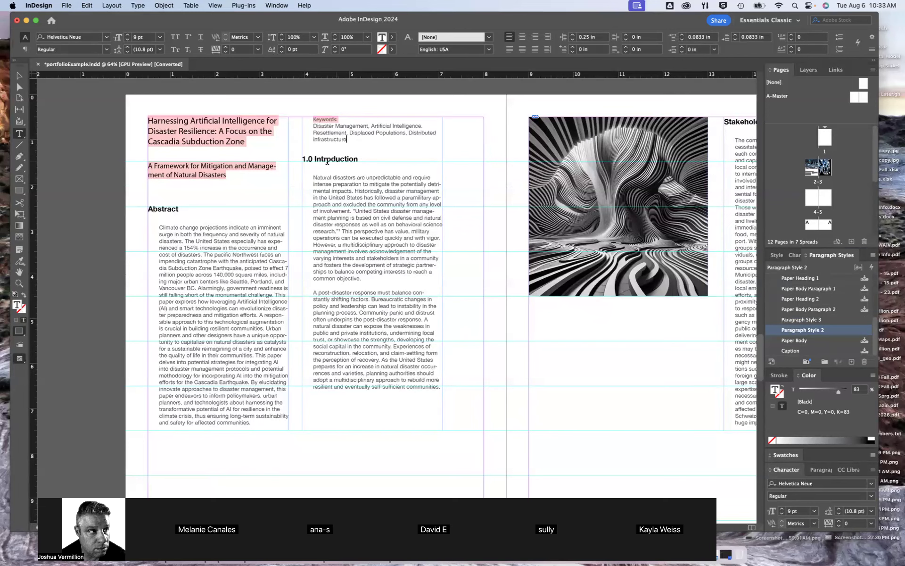
{"action": "scroll", "coordinate": [412, 347], "scroll_direction": "right", "scroll_amount": 5}
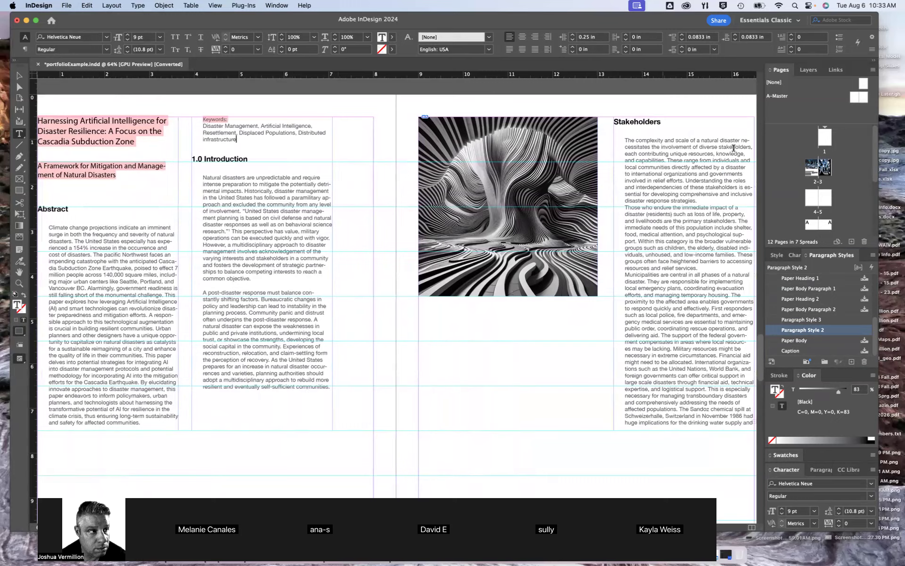
{"action": "scroll", "coordinate": [712, 137], "scroll_direction": "right", "scroll_amount": 4}
{"action": "scroll", "coordinate": [496, 255], "scroll_direction": "left", "scroll_amount": 6}
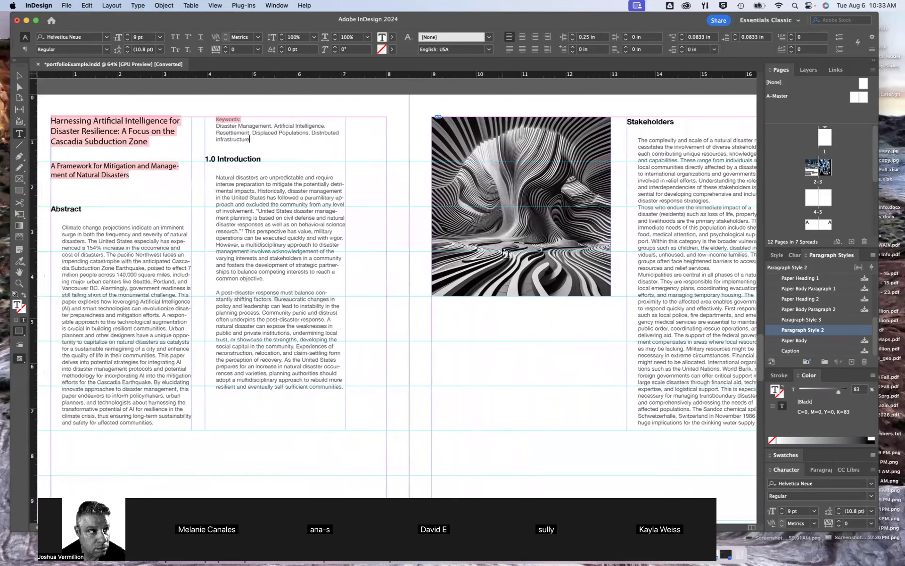
Lower the top edge of the second column's text frame to 1.5 in and extend its bottom to a height of about 6.56 in
{"action": "scroll", "coordinate": [510, 250], "scroll_direction": "left", "scroll_amount": 3}
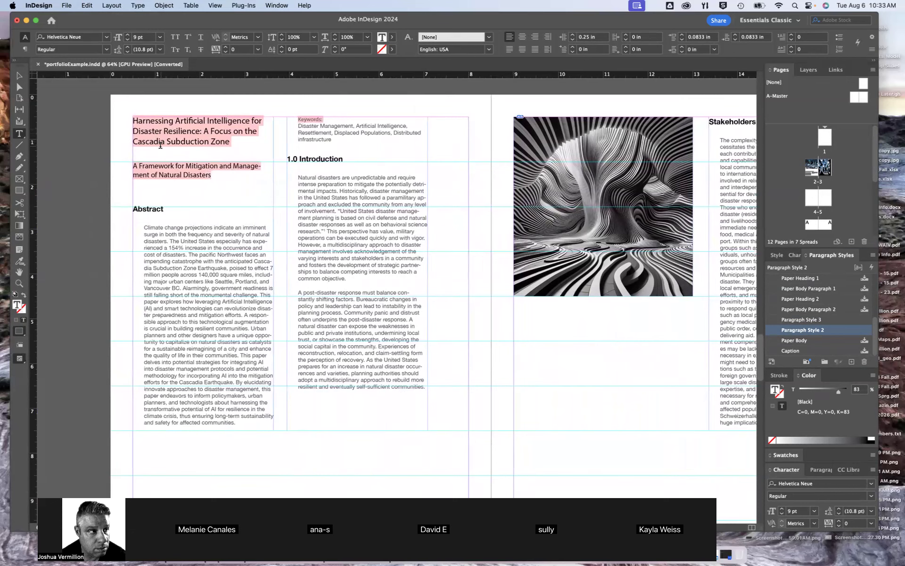
{"action": "left_click", "coordinate": [19, 76]}
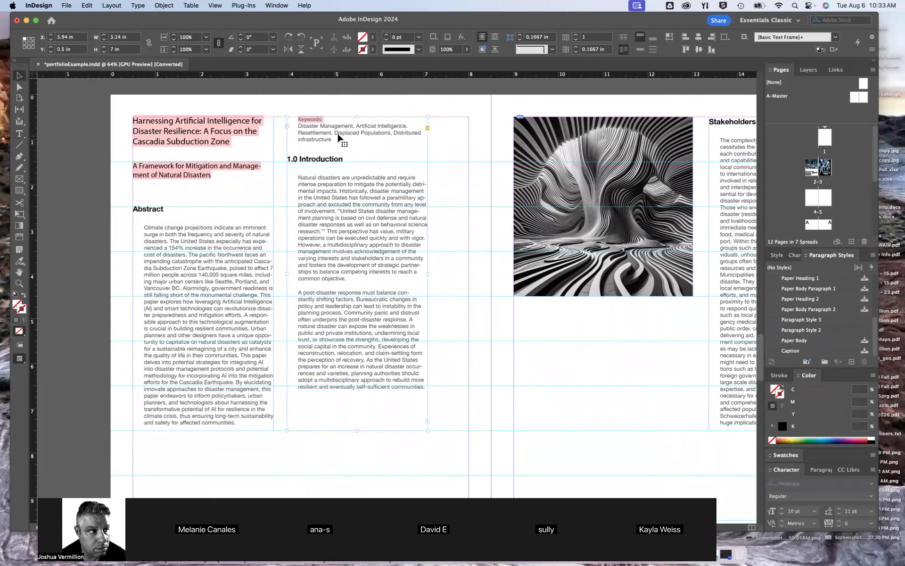
{"action": "left_click_drag", "start_coordinate": [357, 117], "coordinate": [357, 162]}
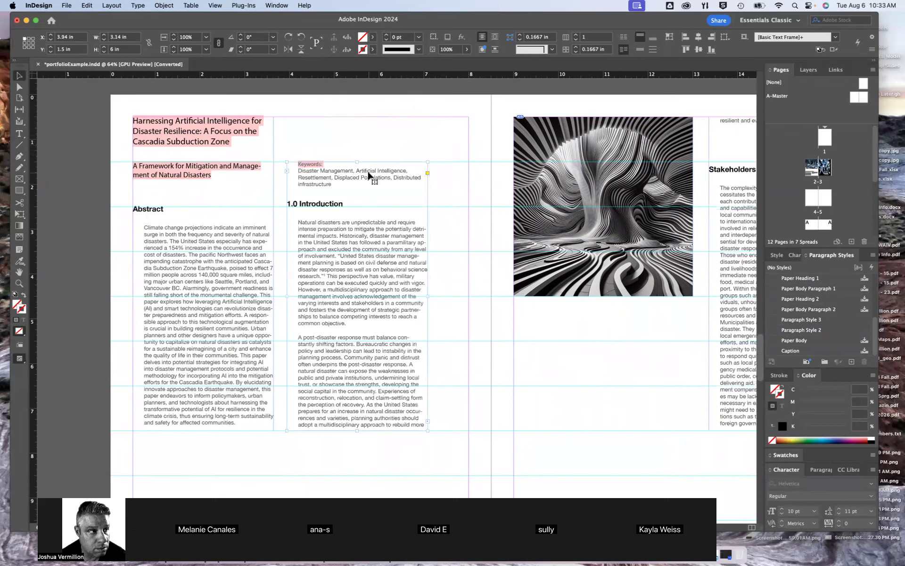
{"action": "left_click_drag", "start_coordinate": [358, 430], "coordinate": [363, 456]}
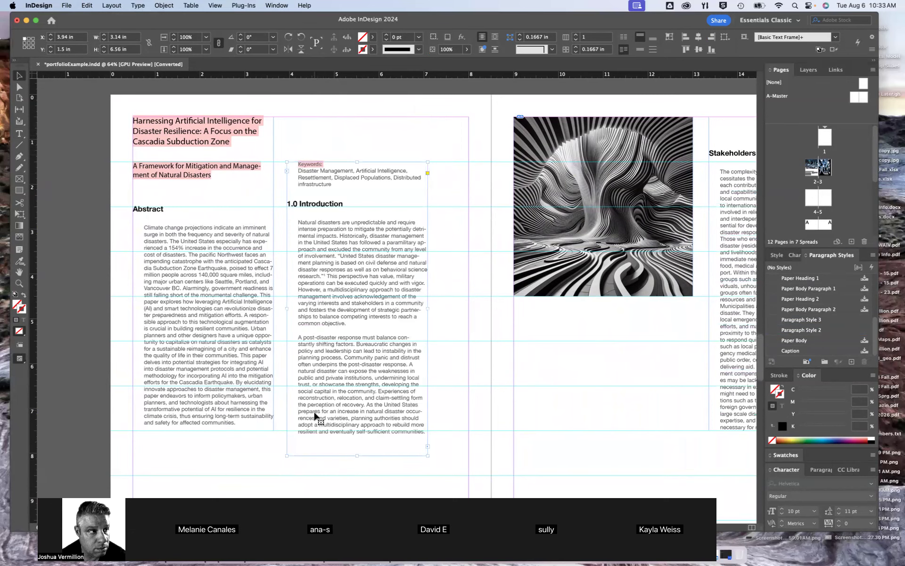
Delete the extra empty line between the article's subtitle and the Abstract heading
{"action": "left_click", "coordinate": [152, 128]}
{"action": "mouse_move", "coordinate": [205, 116]}
{"action": "left_mouse_down"}
{"action": "mouse_move", "coordinate": [204, 166]}
{"action": "mouse_move", "coordinate": [203, 116]}
{"action": "left_mouse_up"}
{"action": "double_click", "coordinate": [148, 209]}
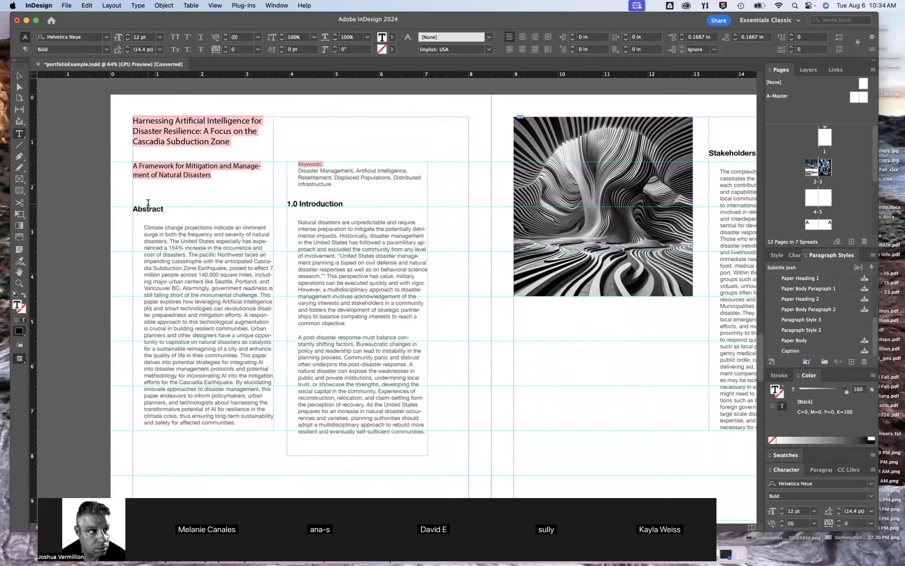
{"action": "left_click", "coordinate": [149, 194]}
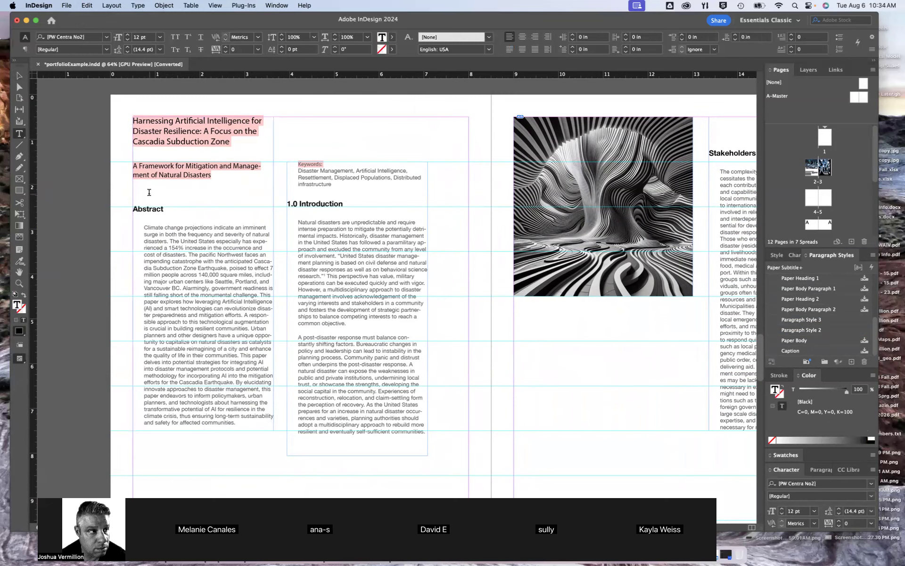
{"action": "key", "text": "BackSpace"}
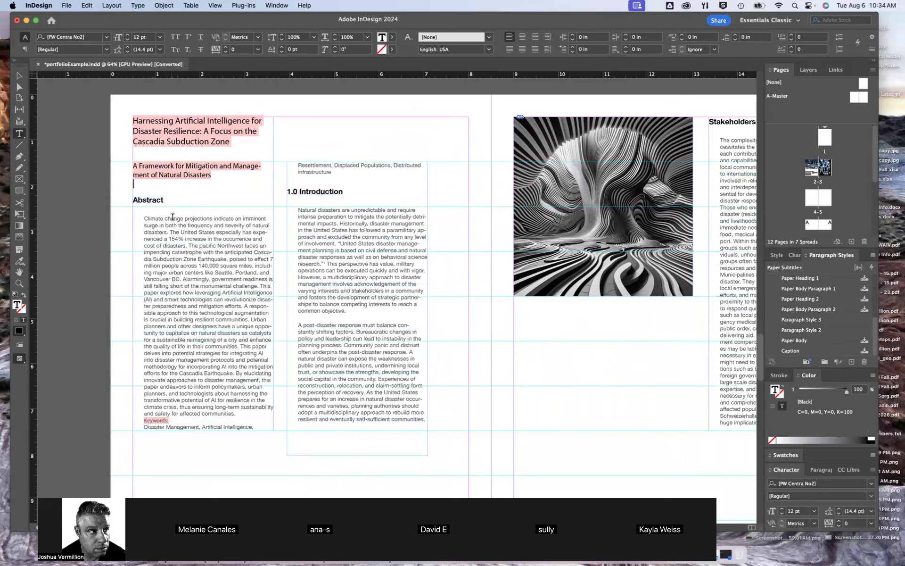
Extend the first column's text frame to about 7.125 in tall and insert a blank line above the Keywords label
{"action": "left_click", "coordinate": [18, 76]}
{"action": "left_click_drag", "start_coordinate": [203, 431], "coordinate": [202, 436]}
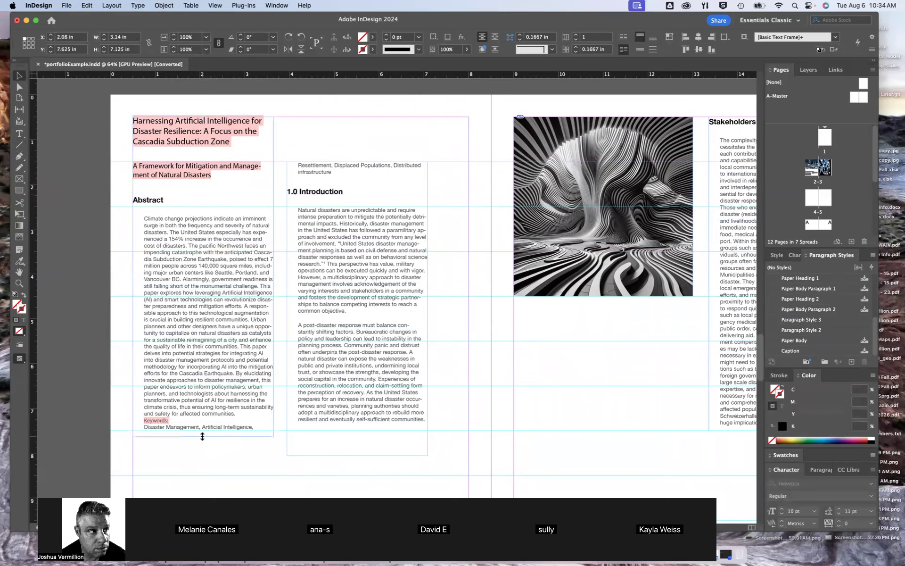
{"action": "double_click", "coordinate": [238, 413]}
{"action": "key", "text": "Return"}
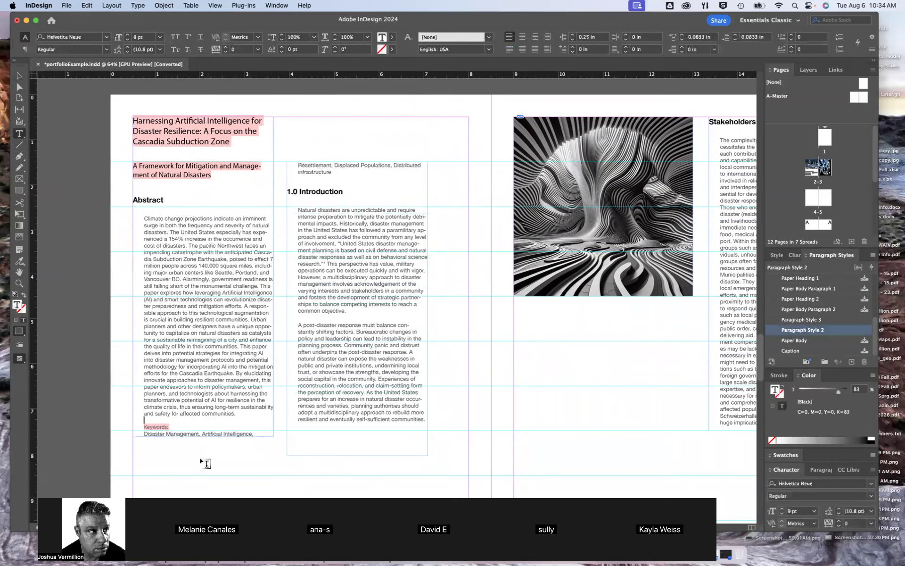
{"action": "left_click", "coordinate": [19, 76]}
{"action": "left_click", "coordinate": [73, 283]}
Add two blank parent spreads to the document and display the second one's right-hand page
{"action": "scroll", "coordinate": [442, 268], "scroll_direction": "down", "scroll_amount": 4}
{"action": "scroll", "coordinate": [443, 268], "scroll_direction": "up", "scroll_amount": 20}
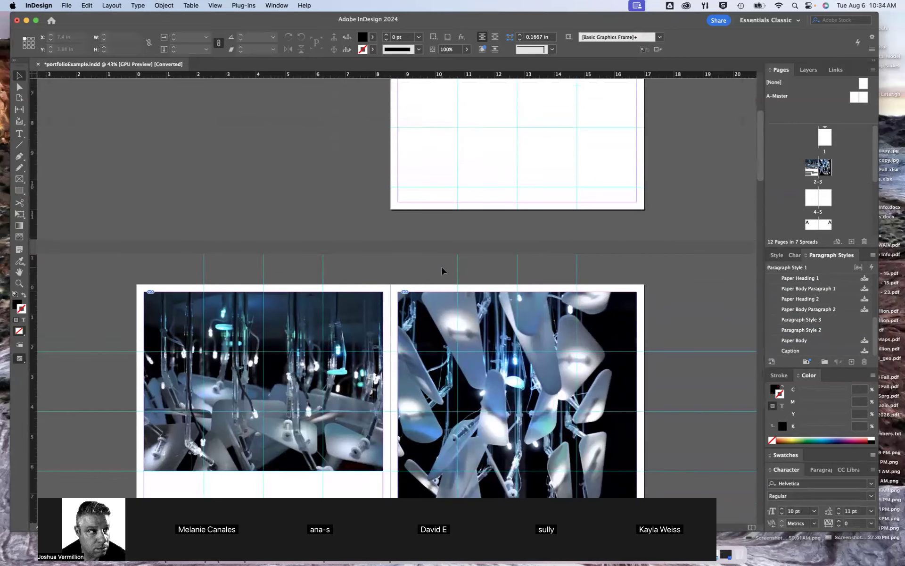
{"action": "left_click", "coordinate": [853, 99]}
{"action": "left_click", "coordinate": [851, 241]}
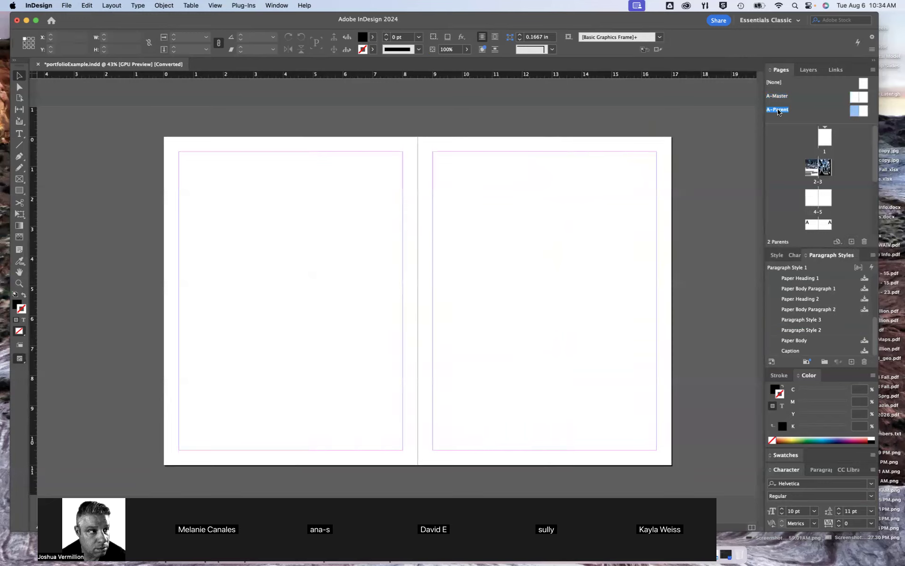
{"action": "double_click", "coordinate": [855, 111]}
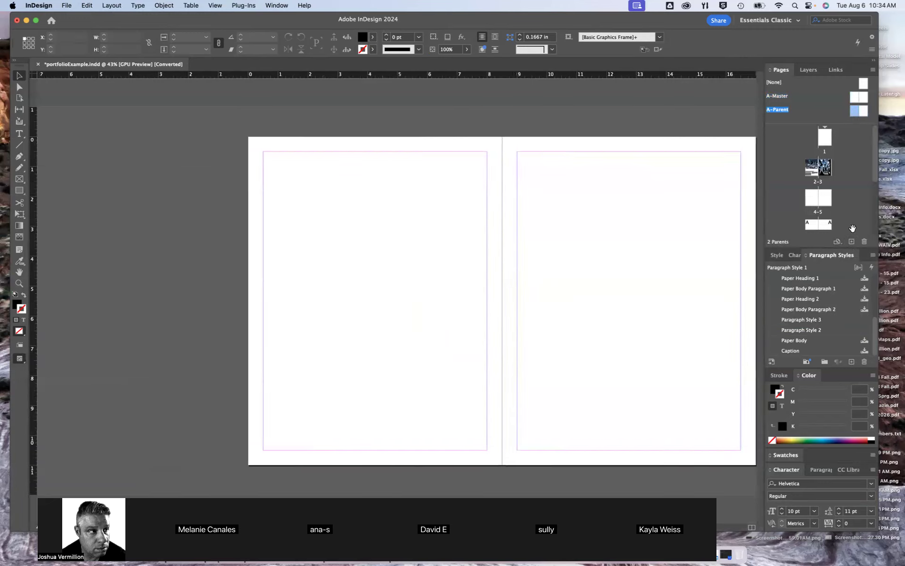
{"action": "left_click", "coordinate": [852, 241]}
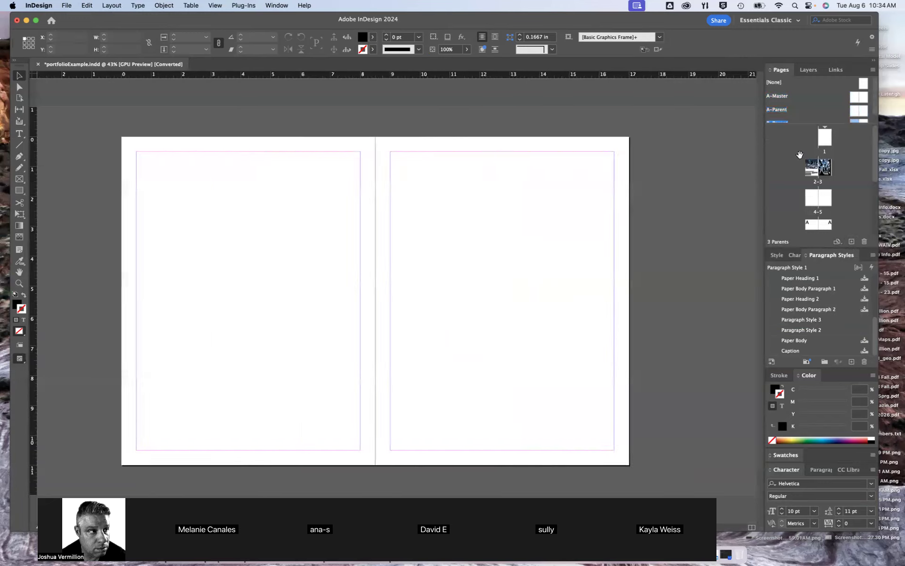
{"action": "double_click", "coordinate": [863, 117]}
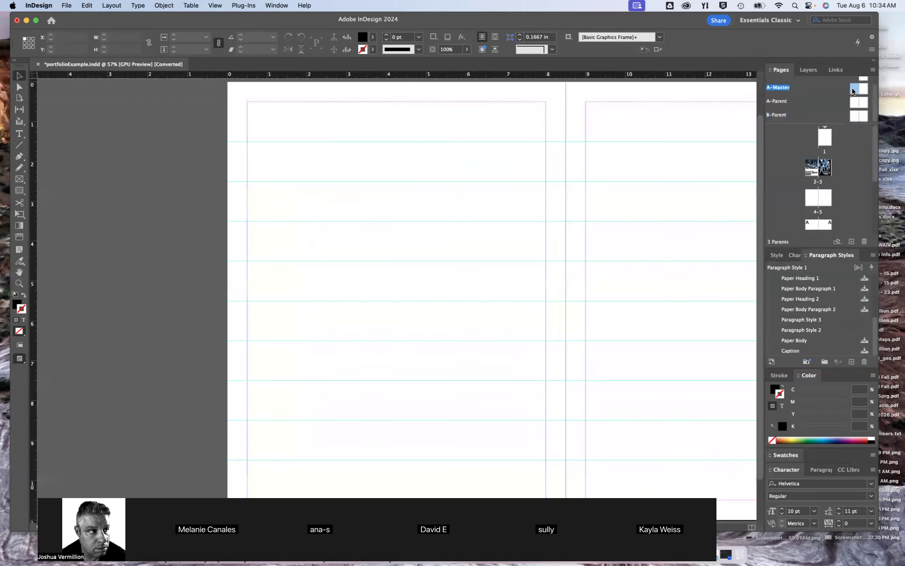
Check the A-Parent and B-Parent spreads, and apply B-Parent to the left-hand page of the spread following pages 4-5
{"action": "double_click", "coordinate": [855, 102]}
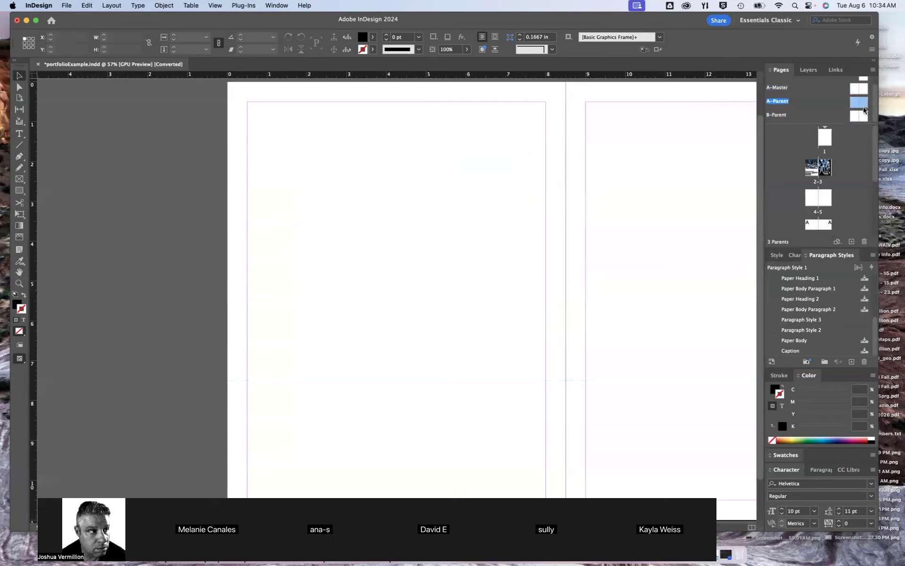
{"action": "double_click", "coordinate": [859, 116]}
{"action": "double_click", "coordinate": [863, 117]}
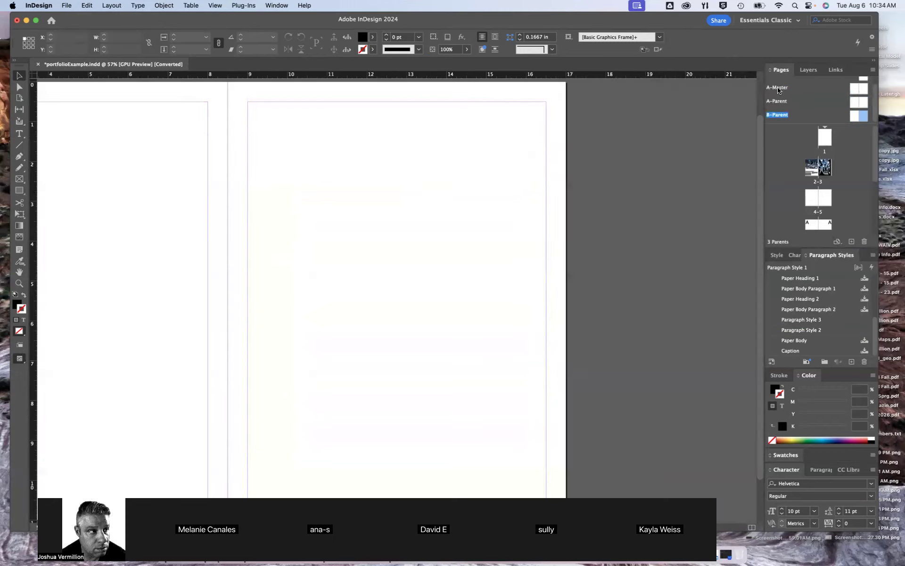
{"action": "double_click", "coordinate": [855, 116]}
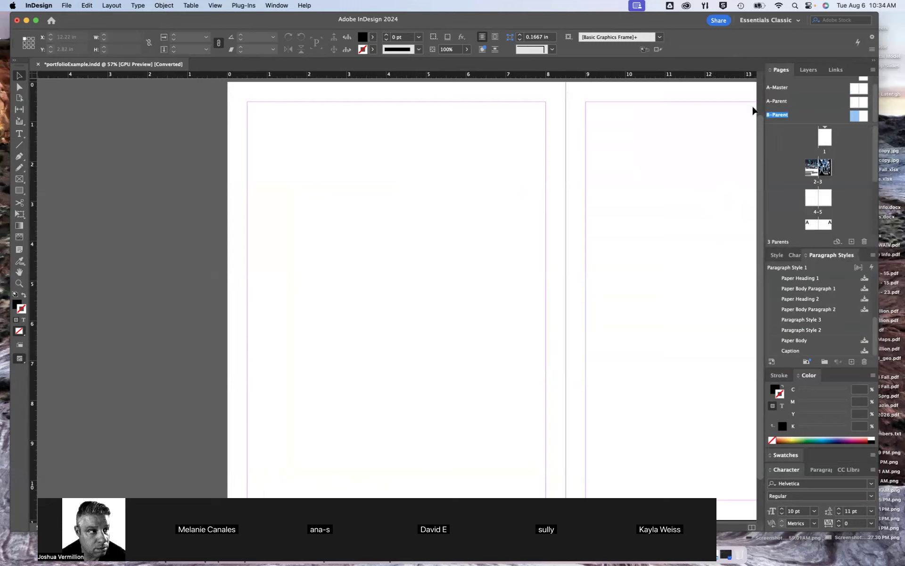
{"action": "left_click_drag", "start_coordinate": [857, 117], "coordinate": [814, 228]}
{"action": "scroll", "coordinate": [502, 267], "scroll_direction": "up", "scroll_amount": 1}
{"action": "scroll", "coordinate": [467, 288], "scroll_direction": "down", "scroll_amount": 2}
{"action": "scroll", "coordinate": [467, 288], "scroll_direction": "up", "scroll_amount": 1}
Compare pages 4-5 with the B-Parent spread and look over the guides and content on the document's spreads
{"action": "left_click", "coordinate": [810, 201]}
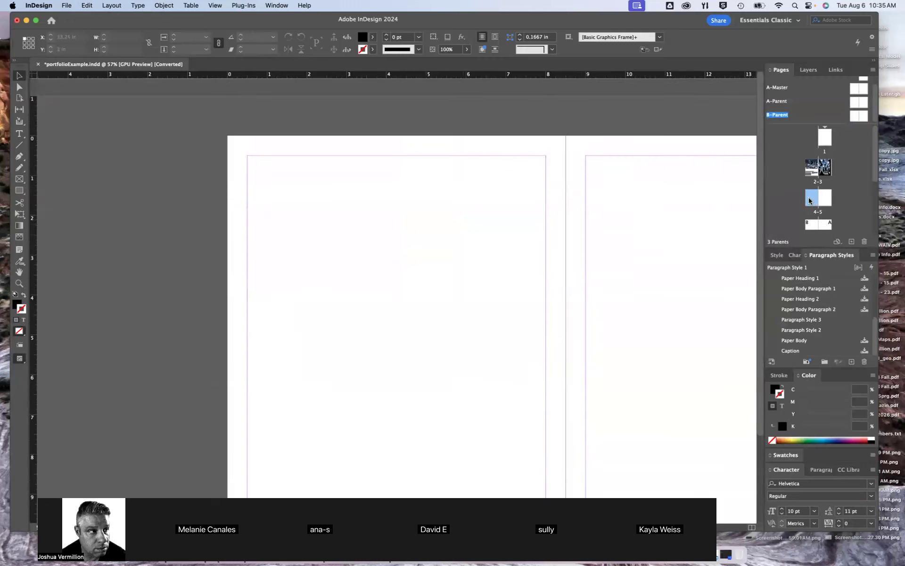
{"action": "scroll", "coordinate": [515, 331], "scroll_direction": "down", "scroll_amount": 5}
{"action": "scroll", "coordinate": [504, 302], "scroll_direction": "up", "scroll_amount": 3}
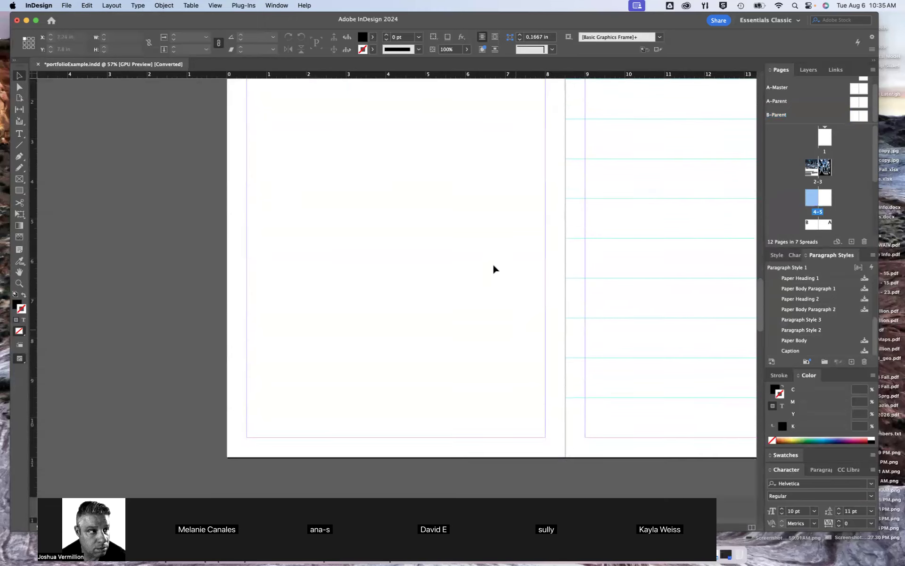
{"action": "double_click", "coordinate": [857, 116]}
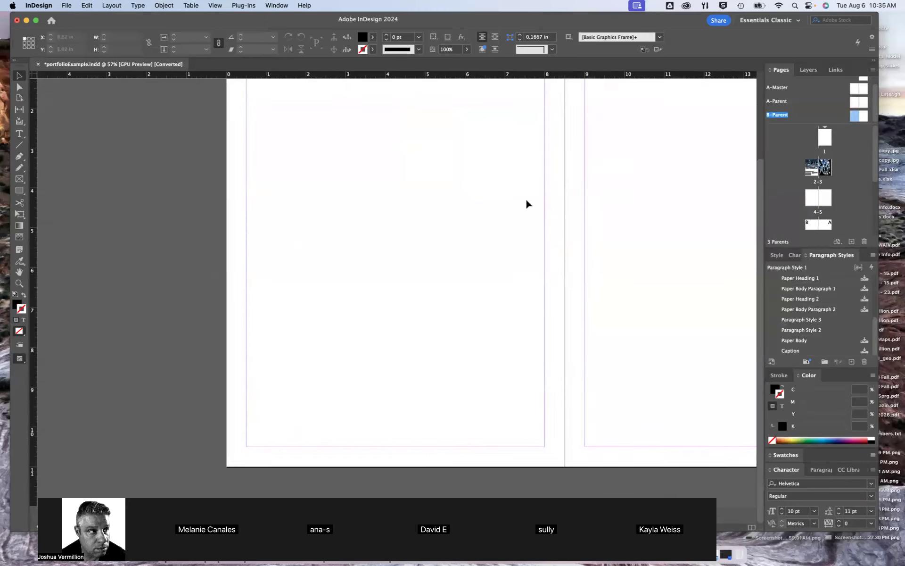
{"action": "scroll", "coordinate": [496, 239], "scroll_direction": "up", "scroll_amount": 2}
{"action": "scroll", "coordinate": [494, 243], "scroll_direction": "up", "scroll_amount": 1}
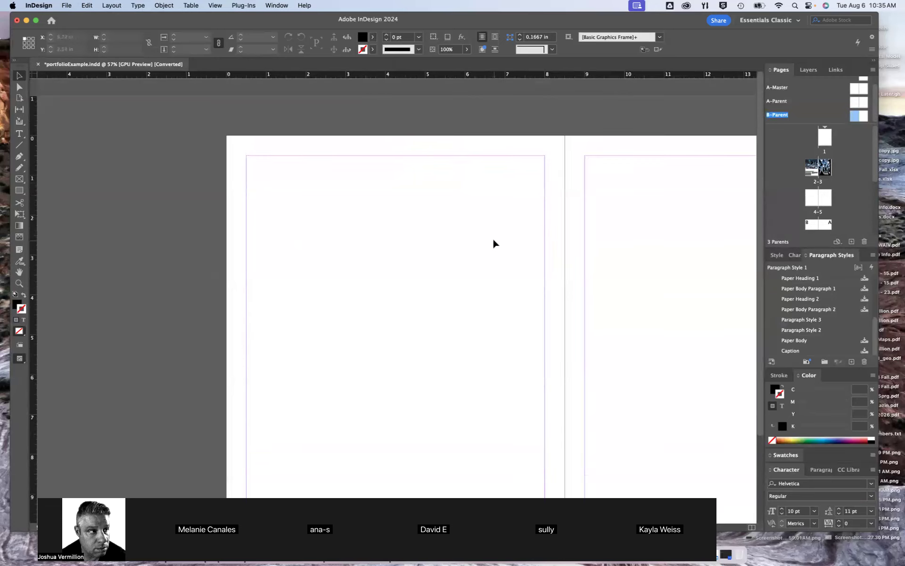
{"action": "double_click", "coordinate": [812, 202]}
{"action": "scroll", "coordinate": [440, 237], "scroll_direction": "down", "scroll_amount": 6}
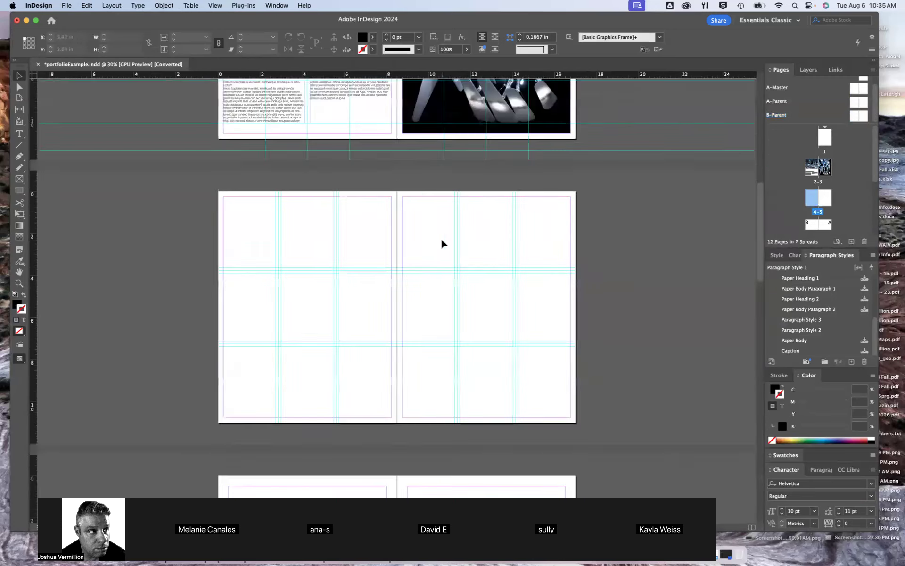
{"action": "scroll", "coordinate": [442, 239], "scroll_direction": "down", "scroll_amount": 1}
{"action": "scroll", "coordinate": [441, 238], "scroll_direction": "up", "scroll_amount": 2}
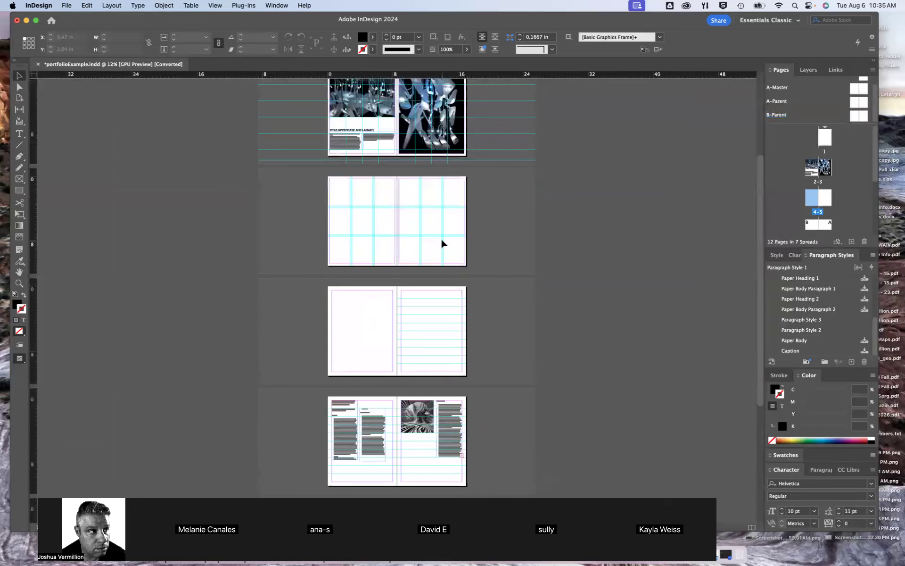
{"action": "scroll", "coordinate": [432, 196], "scroll_direction": "up", "scroll_amount": 4}
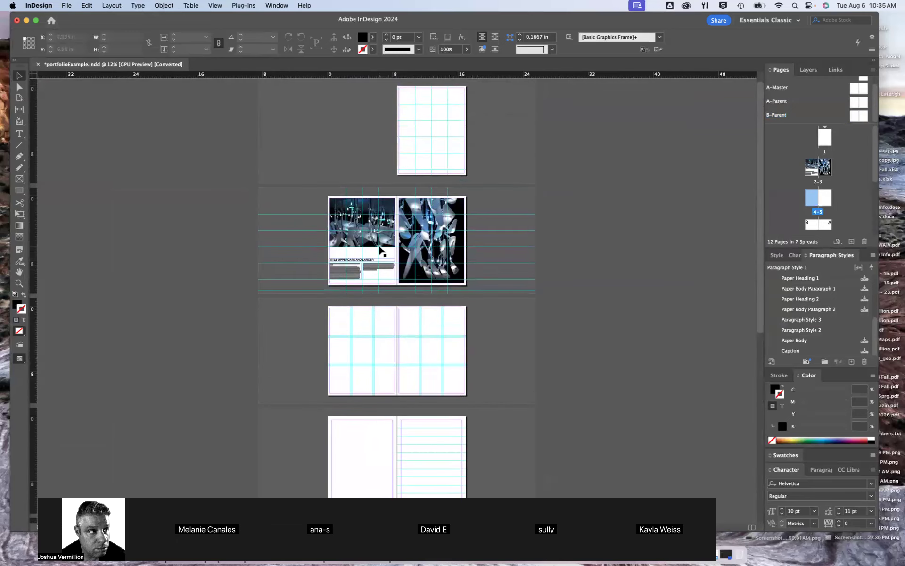
{"action": "scroll", "coordinate": [381, 251], "scroll_direction": "up", "scroll_amount": 3}
{"action": "scroll", "coordinate": [381, 251], "scroll_direction": "up", "scroll_amount": 2}
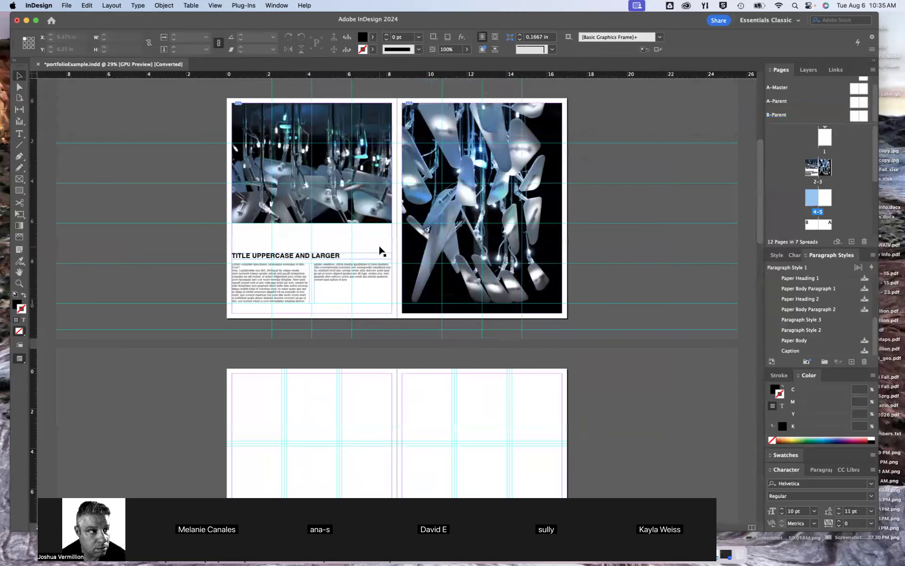
{"action": "left_click", "coordinate": [67, 5]}
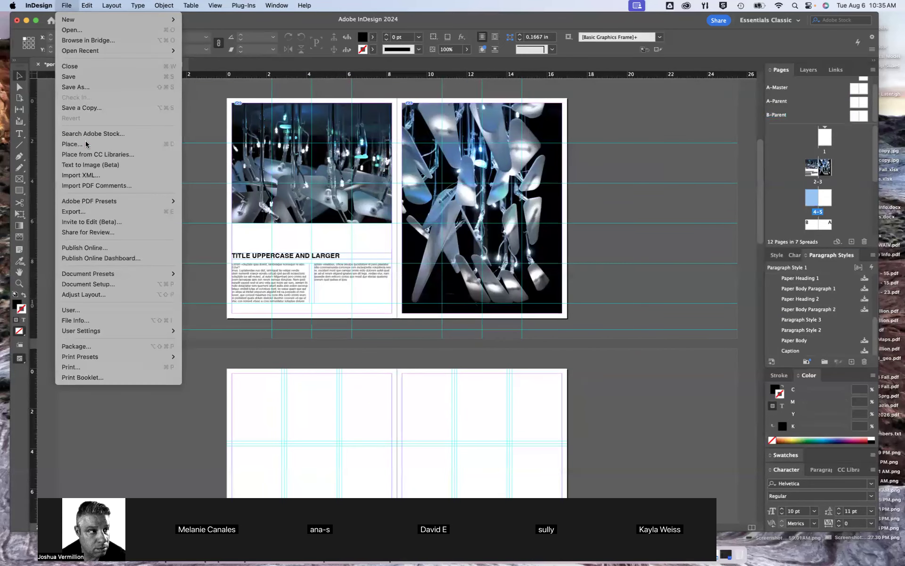
{"action": "key", "text": "Escape"}
{"action": "key", "text": "super+d"}
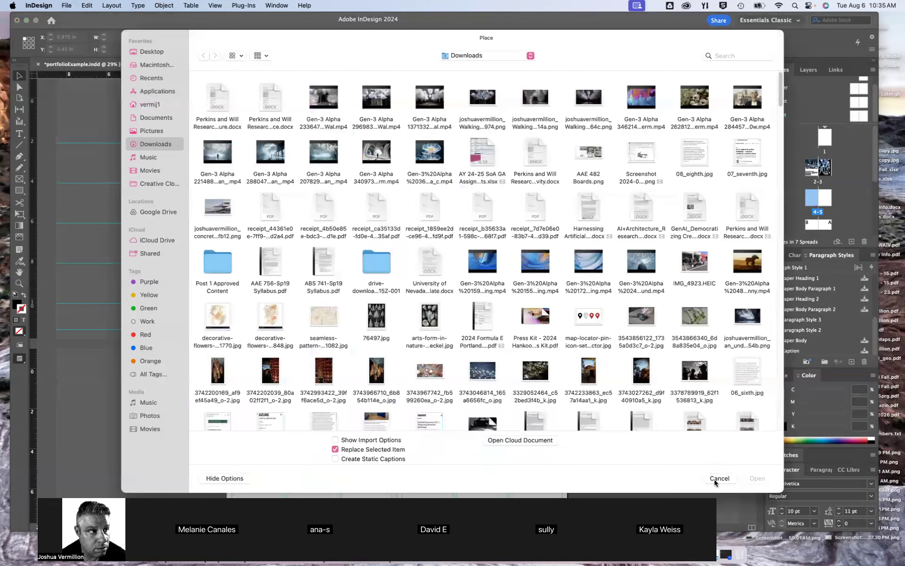
{"action": "left_click", "coordinate": [719, 478]}
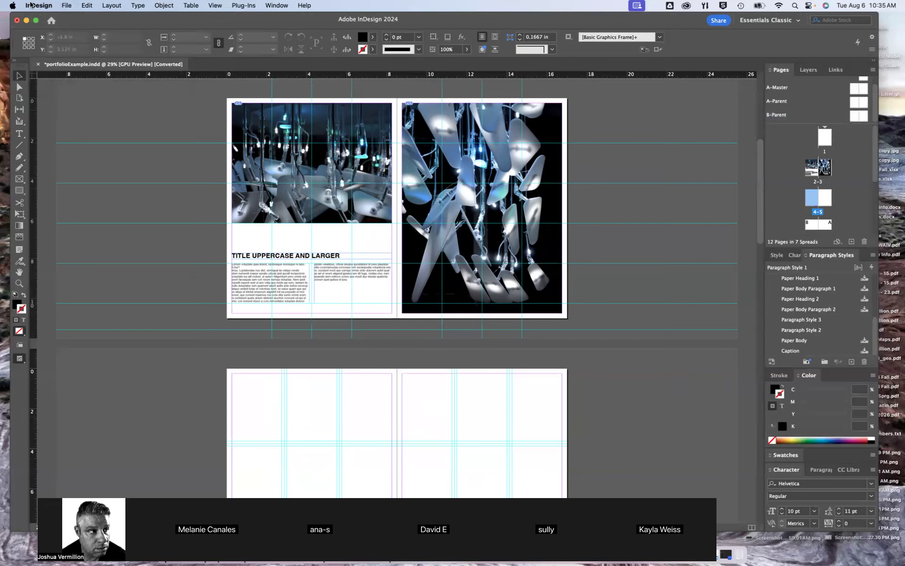
{"action": "left_click", "coordinate": [69, 5]}
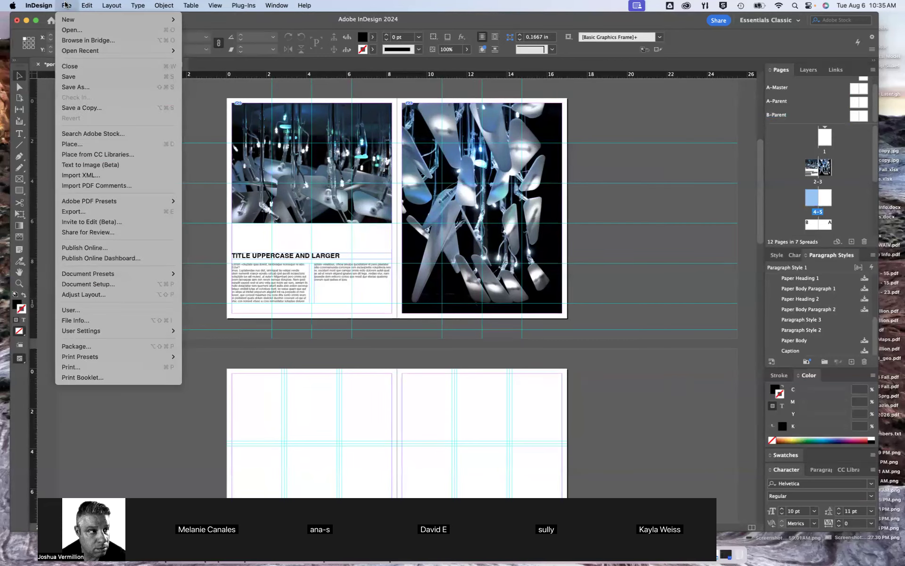
{"action": "left_click", "coordinate": [287, 249]}
Start placing files on the pages 4-5 spread and browse to Documents > Teaching > AAE 711 713 767 Summer 2020 > Demonstration Files
{"action": "left_click_drag", "start_coordinate": [418, 384], "coordinate": [434, 229]}
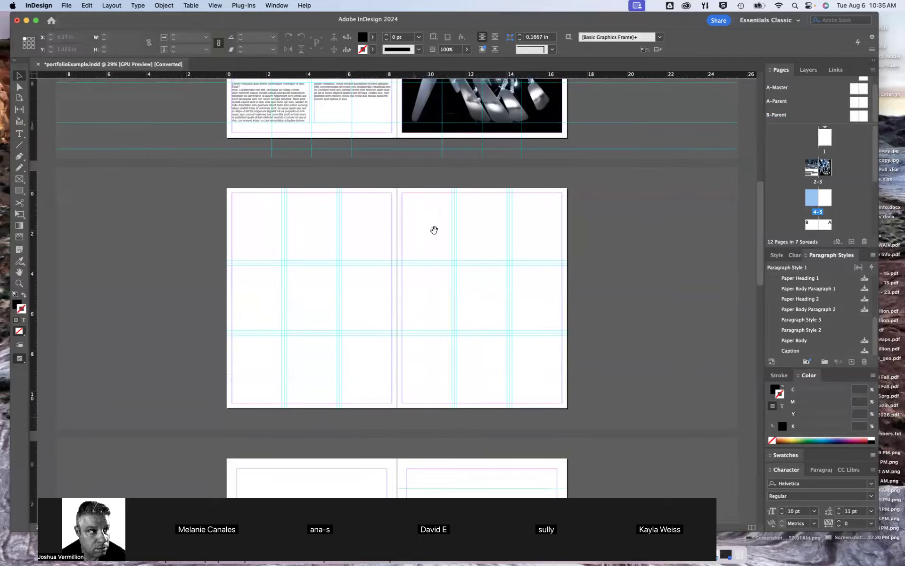
{"action": "key", "text": "super+1"}
{"action": "key", "text": "super+5"}
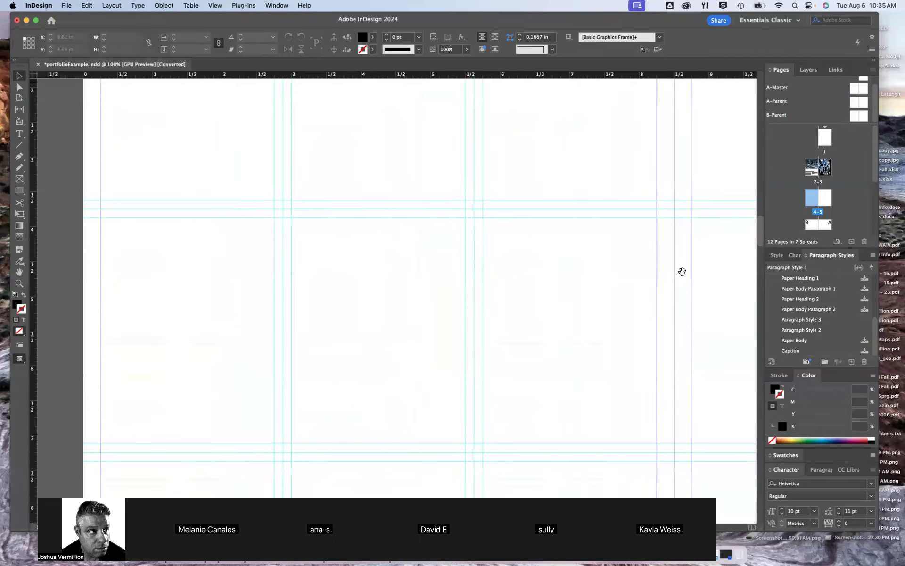
{"action": "left_click_drag", "start_coordinate": [649, 329], "coordinate": [586, 277]}
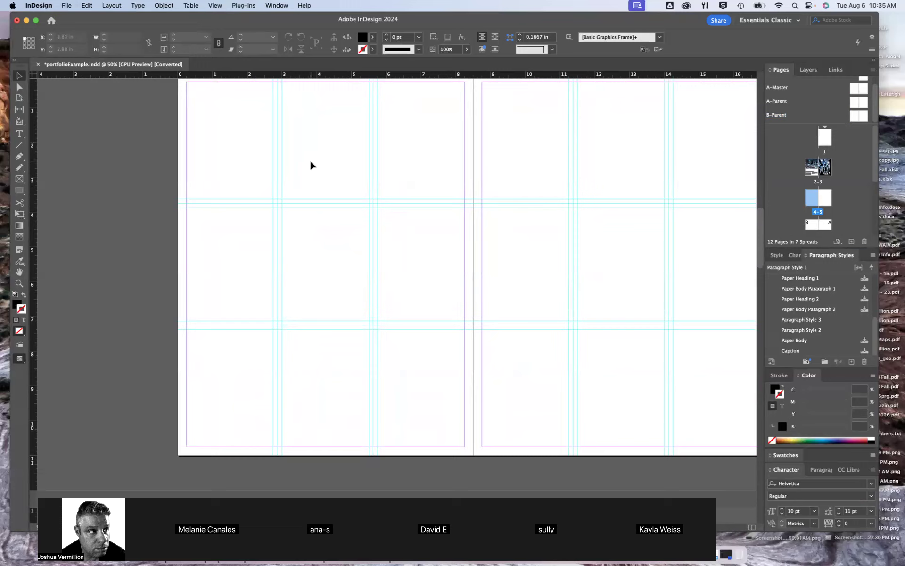
{"action": "left_click", "coordinate": [67, 7]}
{"action": "left_click", "coordinate": [429, 220]}
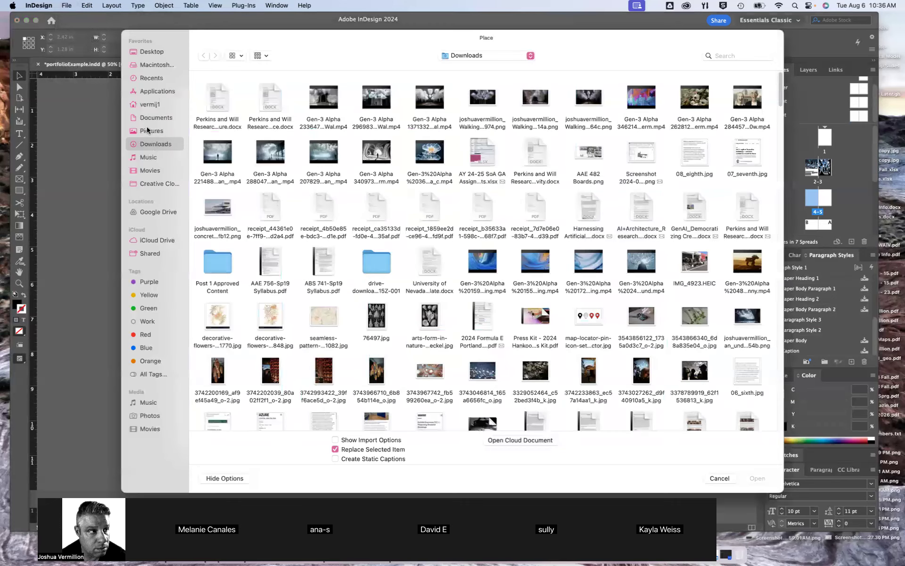
{"action": "left_click", "coordinate": [152, 118]}
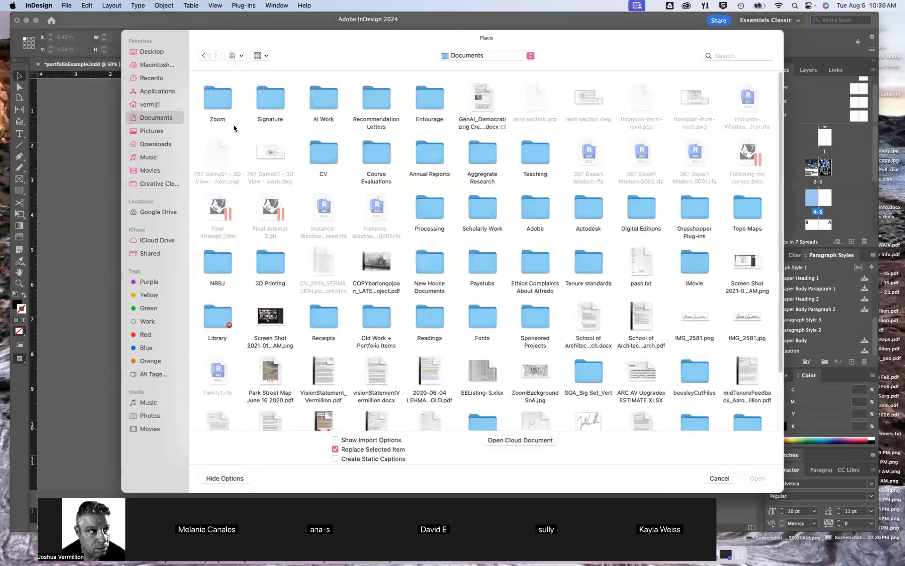
{"action": "double_click", "coordinate": [525, 163]}
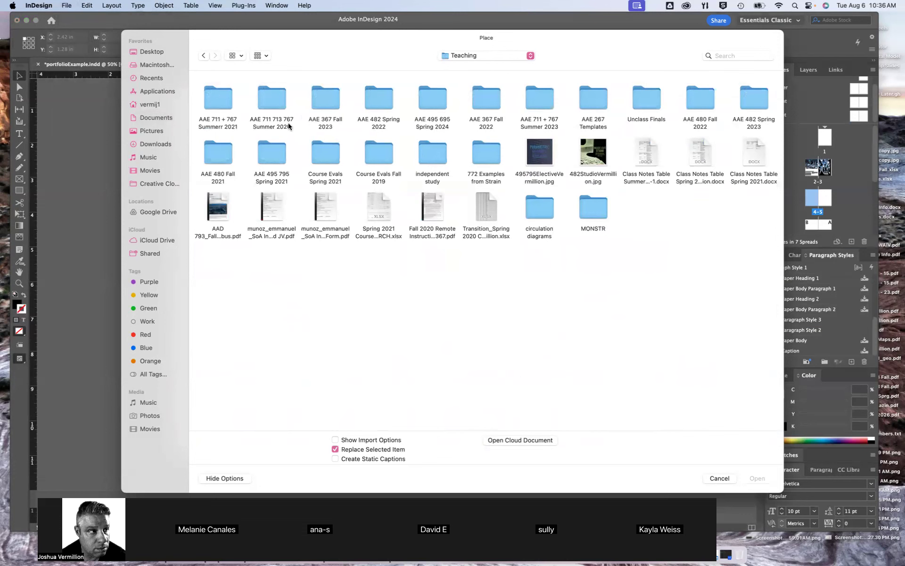
{"action": "left_click", "coordinate": [272, 101]}
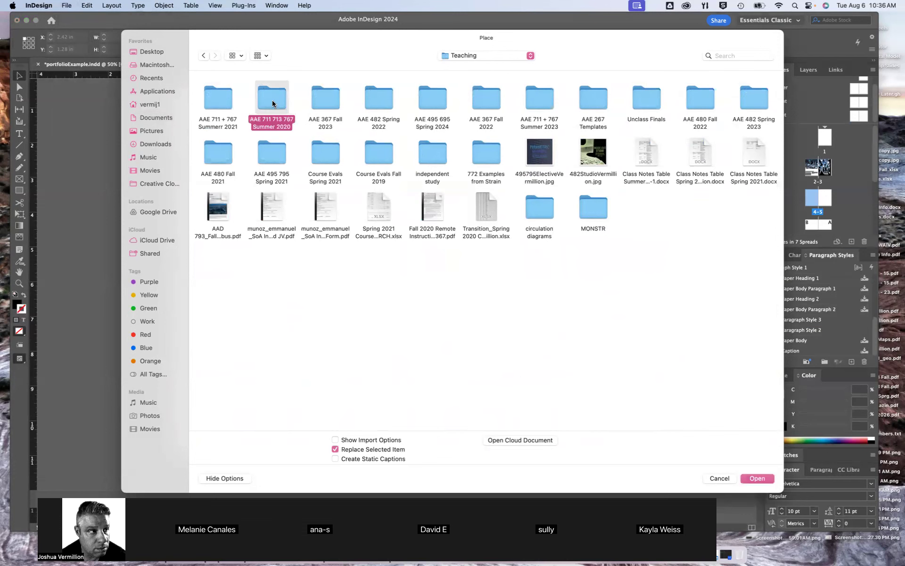
{"action": "double_click", "coordinate": [272, 101]}
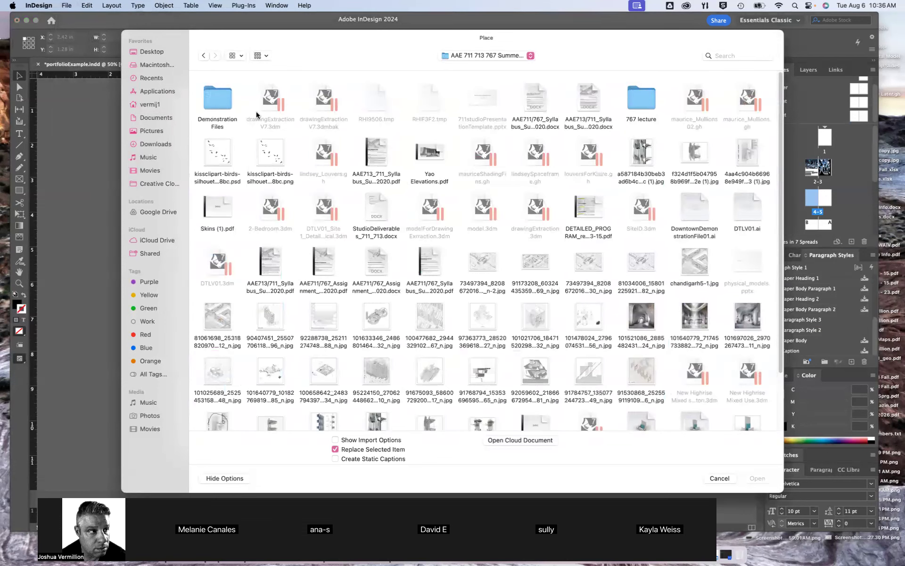
{"action": "left_click", "coordinate": [217, 101]}
{"action": "double_click", "coordinate": [217, 101]}
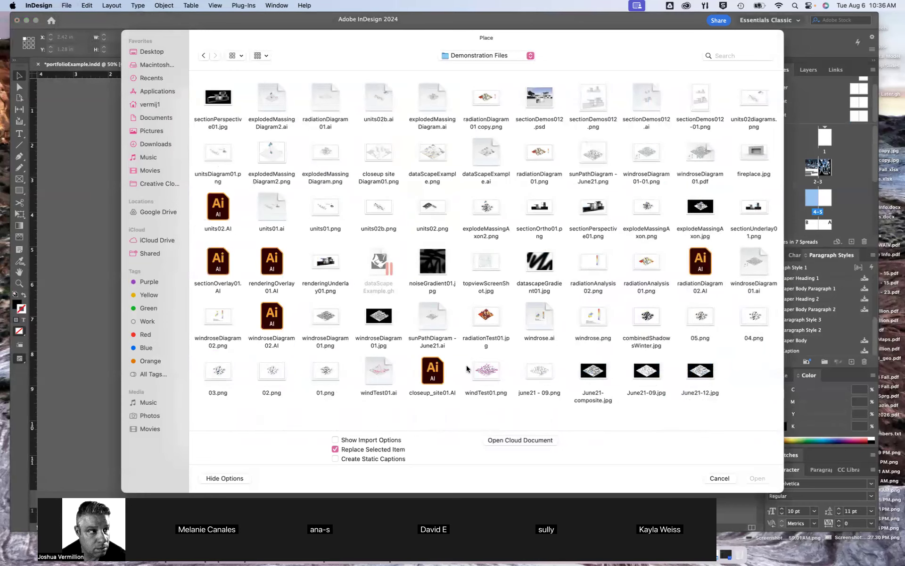
Preview candidate diagrams to place, including 01.png, 05.png, radiationAnalysis01.png, windroseDiagram01.ai and explodeMassingAxon2.png
{"action": "left_click", "coordinate": [319, 378]}
{"action": "key", "text": "space"}
{"action": "key", "text": "space"}
{"action": "left_click", "coordinate": [709, 309]}
{"action": "key", "text": "space"}
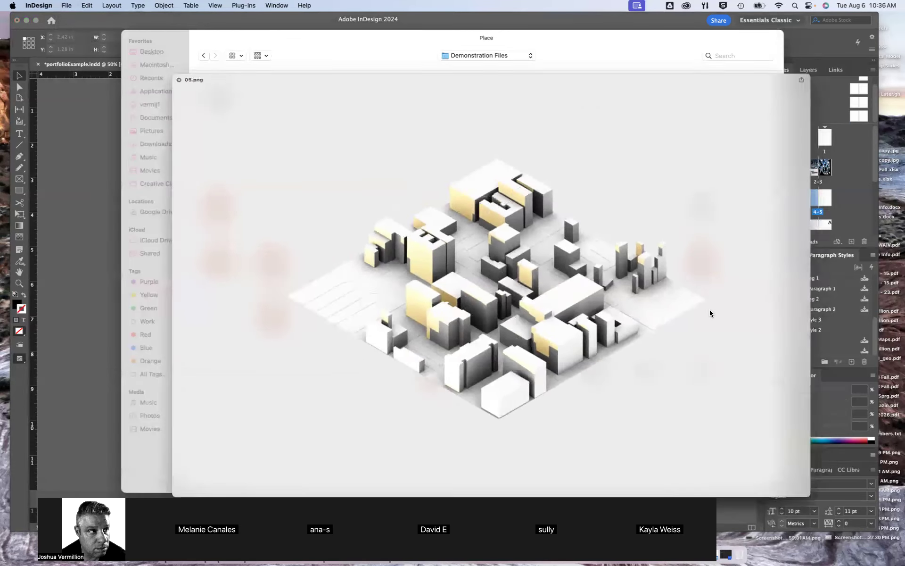
{"action": "key", "text": "space"}
{"action": "left_click", "coordinate": [654, 255]}
{"action": "key", "text": "space"}
{"action": "key", "text": "space"}
{"action": "left_click", "coordinate": [764, 258]}
{"action": "key", "text": "space"}
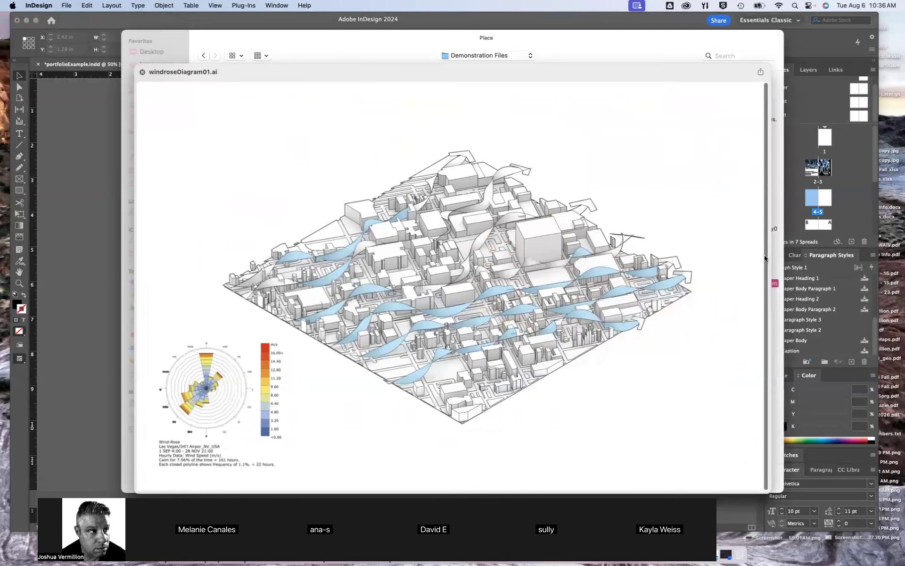
{"action": "key", "text": "space"}
{"action": "left_click", "coordinate": [485, 210]}
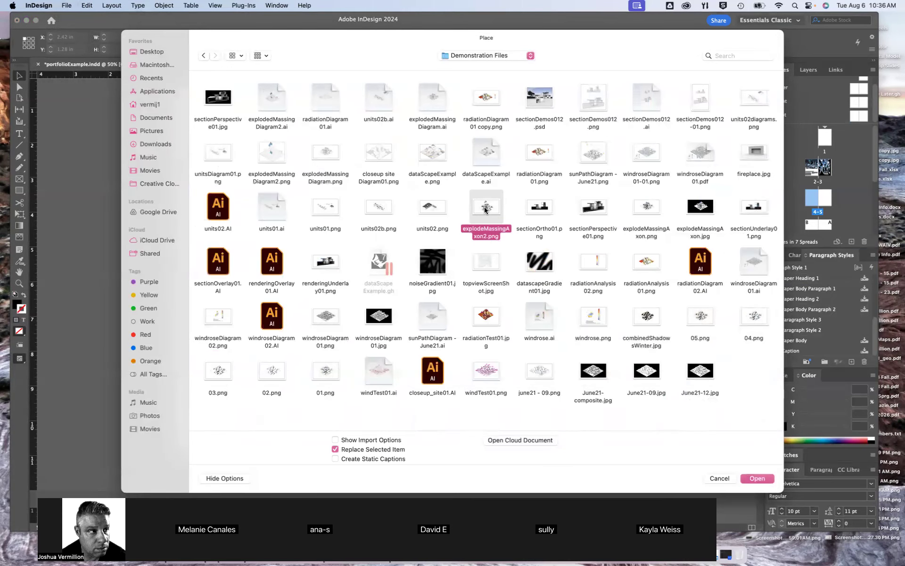
{"action": "key", "text": "space"}
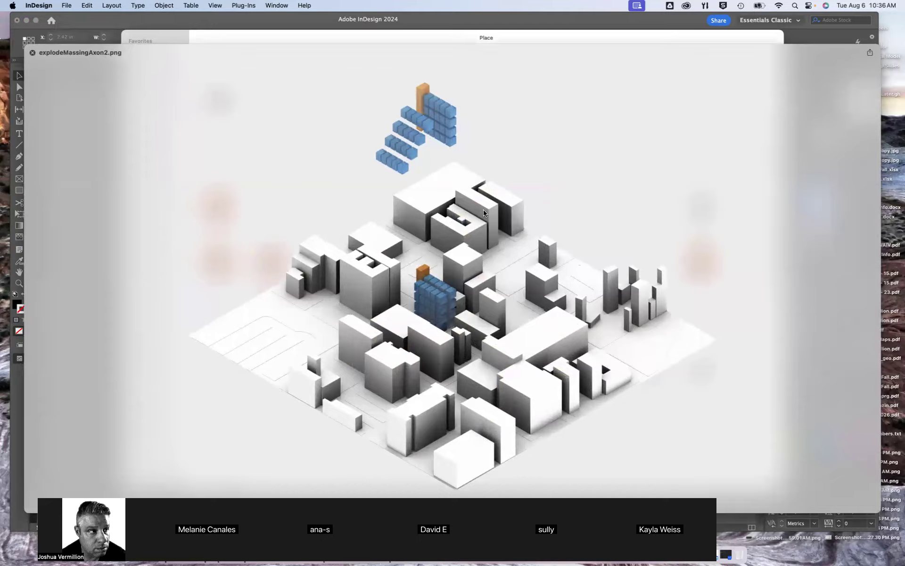
{"action": "key", "text": "space"}
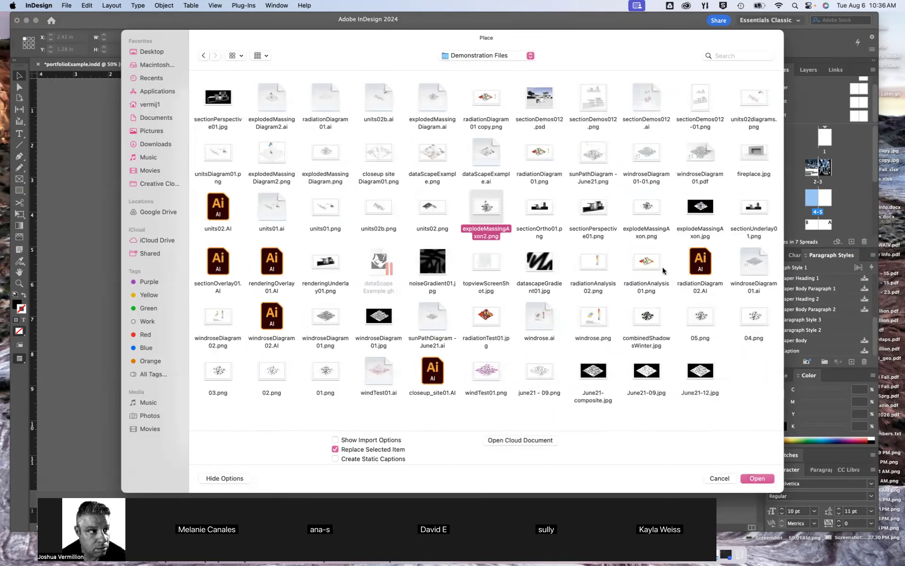
Preview the Illustrator files sectionOverlay01.AI, units02.AI, windroseDiagram02.AI, closeup_site01.AI and renderingOverlay01.AI
{"action": "left_click", "coordinate": [696, 263]}
{"action": "left_click", "coordinate": [266, 266]}
{"action": "left_click", "coordinate": [210, 259]}
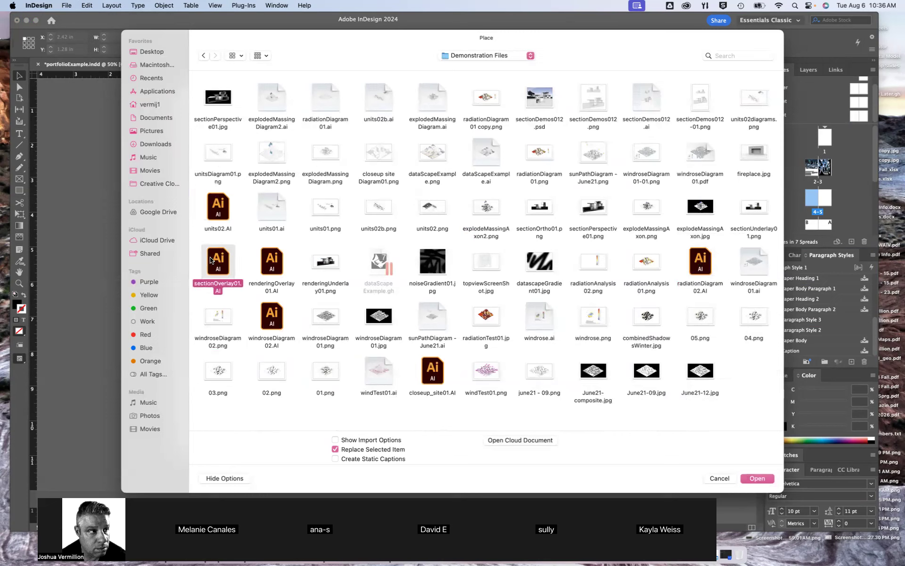
{"action": "key", "text": "space"}
{"action": "key", "text": "space"}
{"action": "left_click", "coordinate": [216, 214]}
{"action": "key", "text": "space"}
{"action": "key", "text": "space"}
{"action": "left_click", "coordinate": [271, 315]}
{"action": "key", "text": "space"}
{"action": "key", "text": "space"}
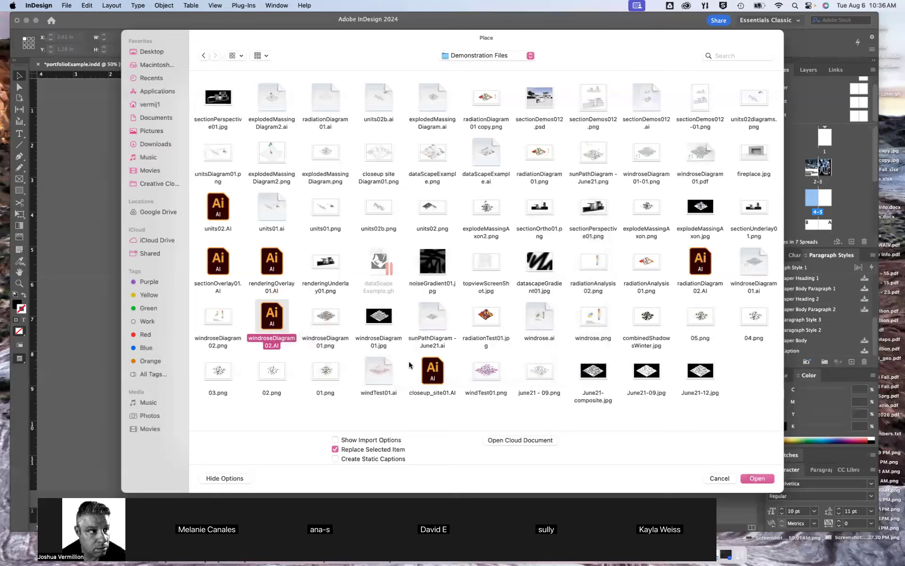
{"action": "left_click", "coordinate": [427, 372]}
{"action": "key", "text": "space"}
{"action": "key", "text": "space"}
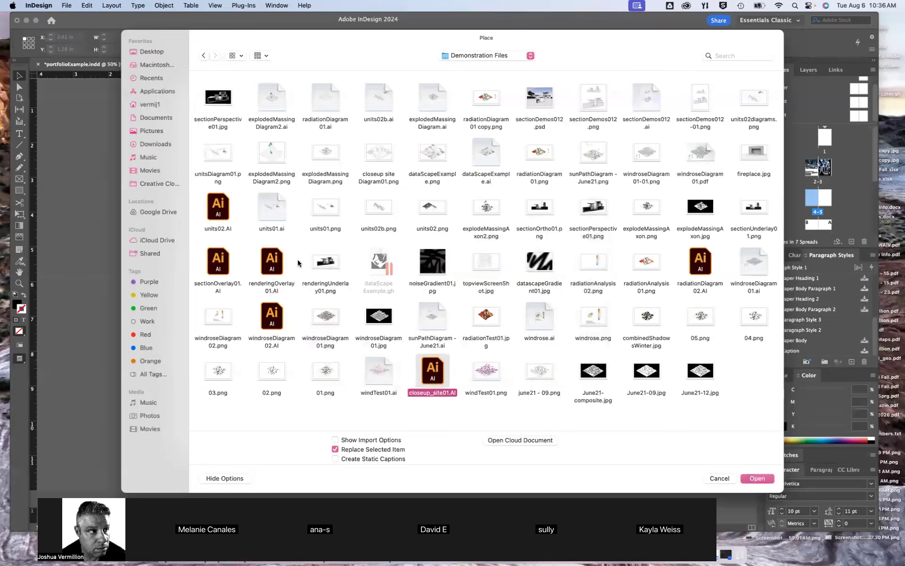
{"action": "left_click", "coordinate": [270, 261]}
{"action": "key", "text": "space"}
{"action": "key", "text": "space"}
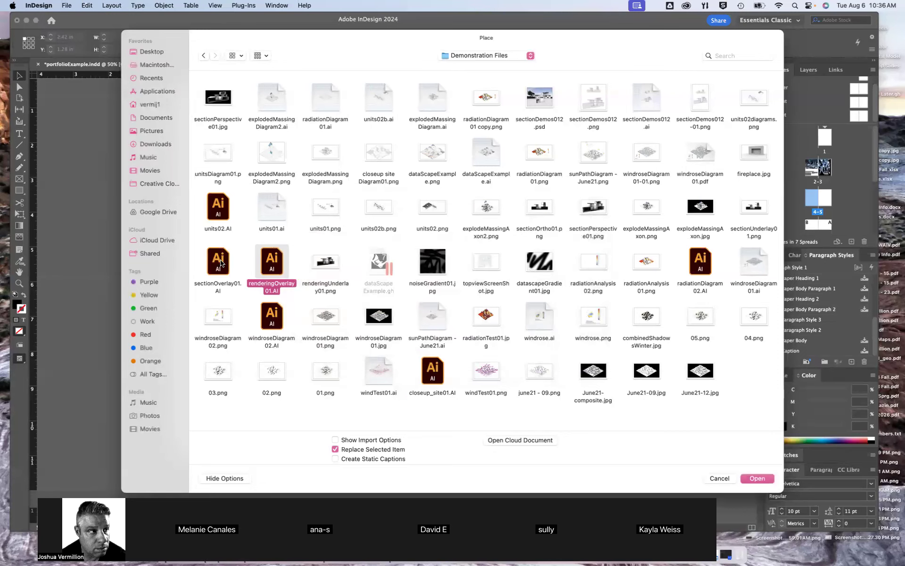
Try to place sectionOverlay01.AI and renderingOverlay01.AI on the pages 4-5 spread, accepting both despite the EPS display error
{"action": "left_click", "coordinate": [222, 263]}
{"action": "left_click", "coordinate": [272, 261], "text": "shift"}
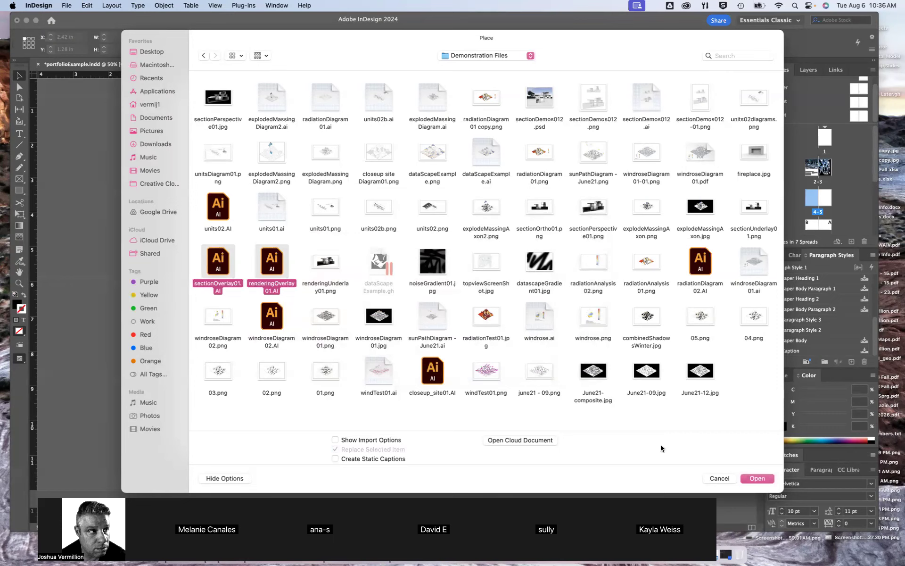
{"action": "left_click", "coordinate": [761, 477]}
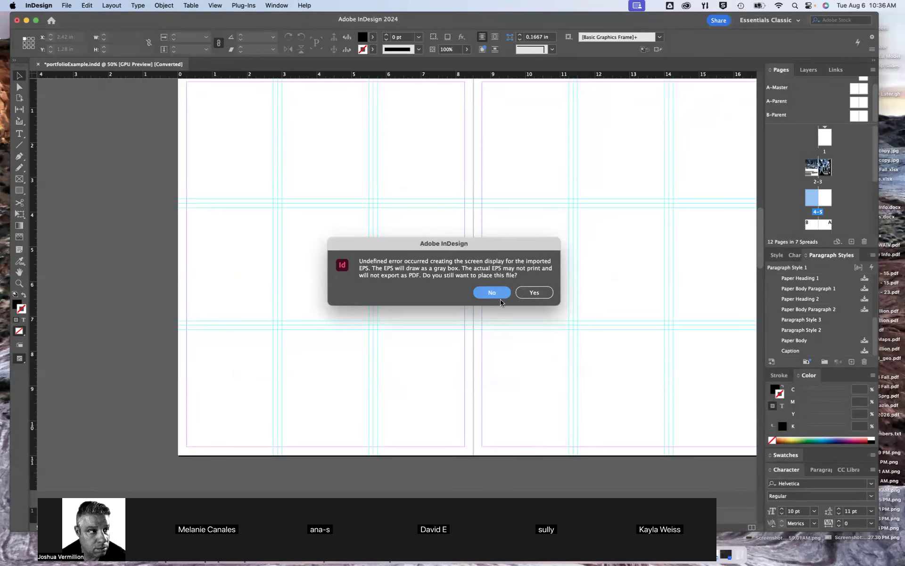
{"action": "left_click", "coordinate": [532, 297]}
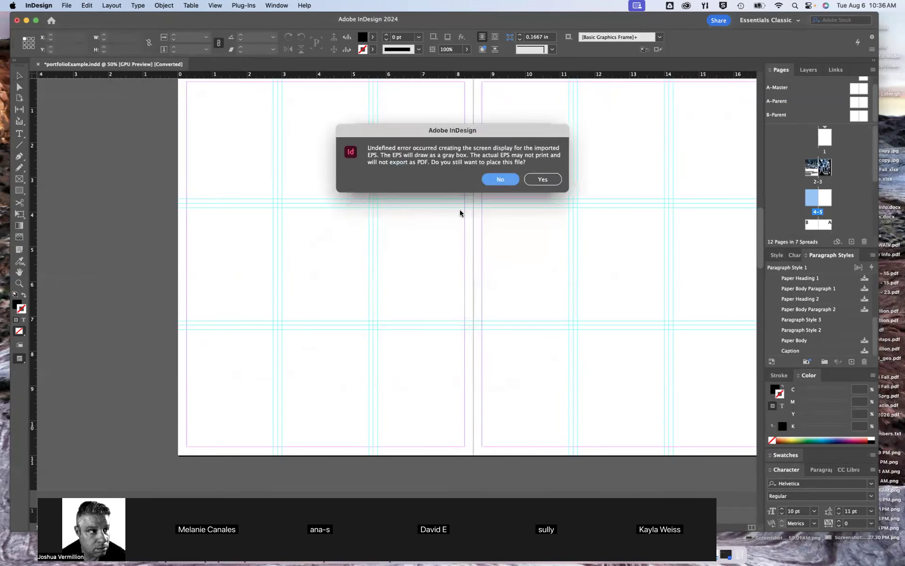
{"action": "left_click", "coordinate": [542, 179]}
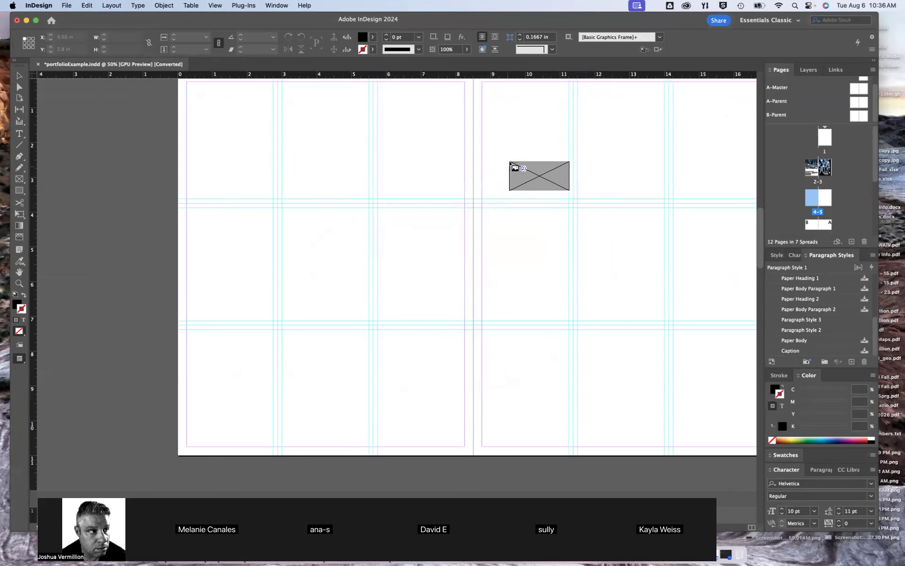
{"action": "left_click", "coordinate": [415, 133]}
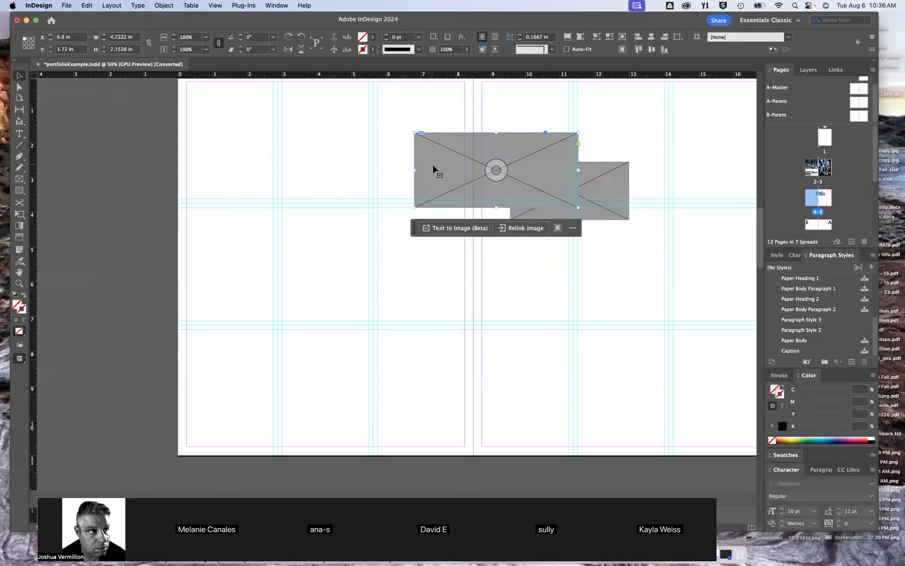
Delete both gray placed overlay images from the spread
{"action": "key", "text": "Delete"}
{"action": "left_click", "coordinate": [527, 181]}
{"action": "key", "text": "Delete"}
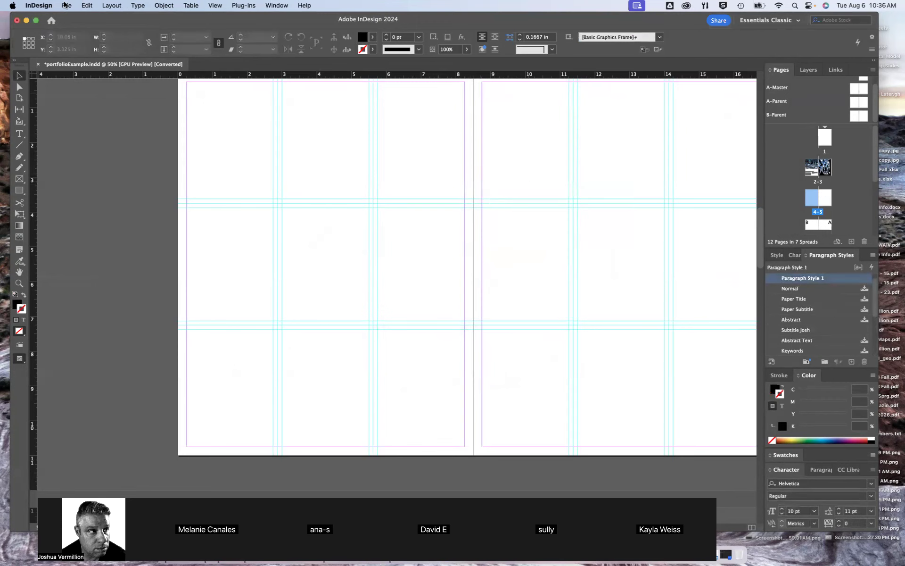
Start placing a different file and look through the AAE 711 713 767 Summer 2020 folder above Demonstration Files
{"action": "left_click", "coordinate": [65, 5]}
{"action": "left_click", "coordinate": [89, 143]}
{"action": "left_click", "coordinate": [486, 55]}
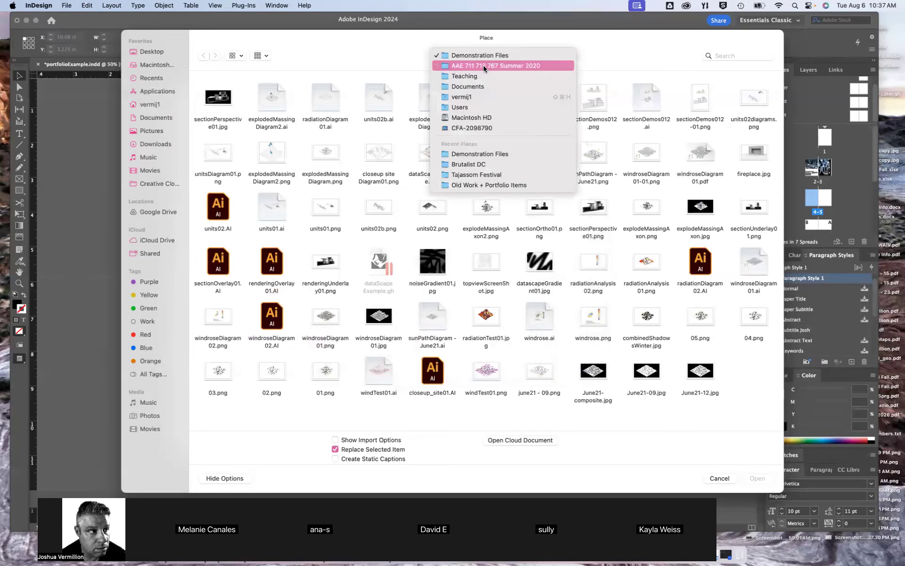
{"action": "left_click", "coordinate": [483, 65]}
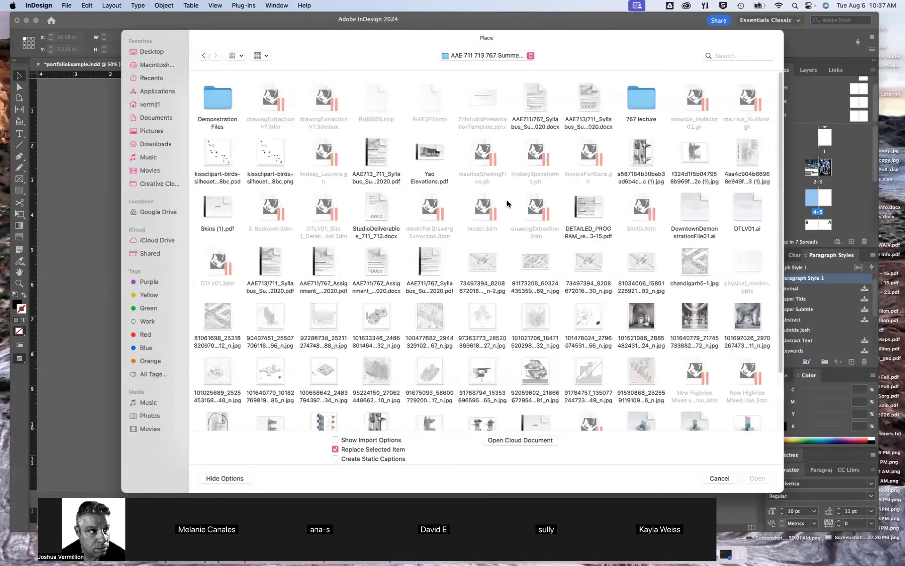
{"action": "scroll", "coordinate": [505, 200], "scroll_direction": "down", "scroll_amount": 5}
{"action": "scroll", "coordinate": [403, 156], "scroll_direction": "up", "scroll_amount": 5}
{"action": "left_click", "coordinate": [198, 56]}
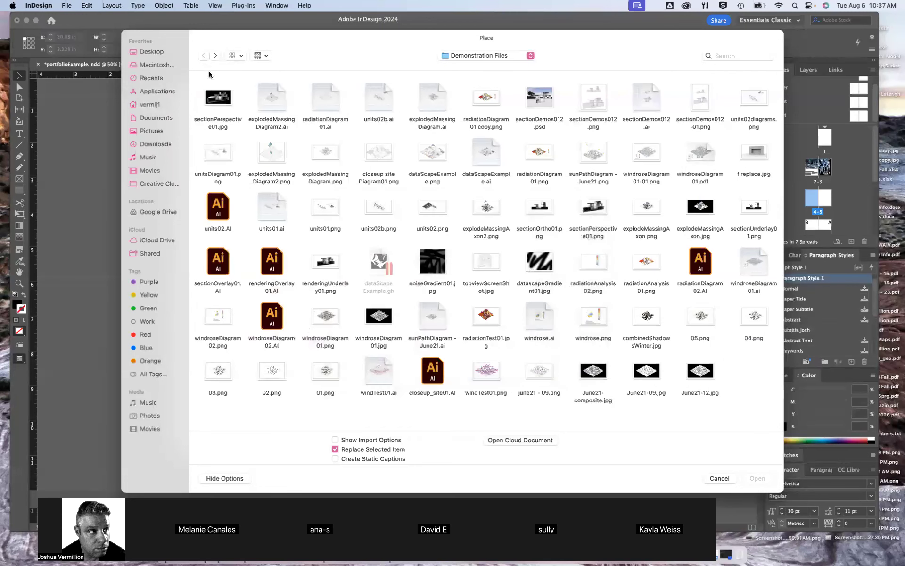
Browse from the Teaching folder to the AAE 711 + 767 Summer folder and show its contents as a list
{"action": "left_click", "coordinate": [452, 56]}
{"action": "left_click", "coordinate": [467, 75]}
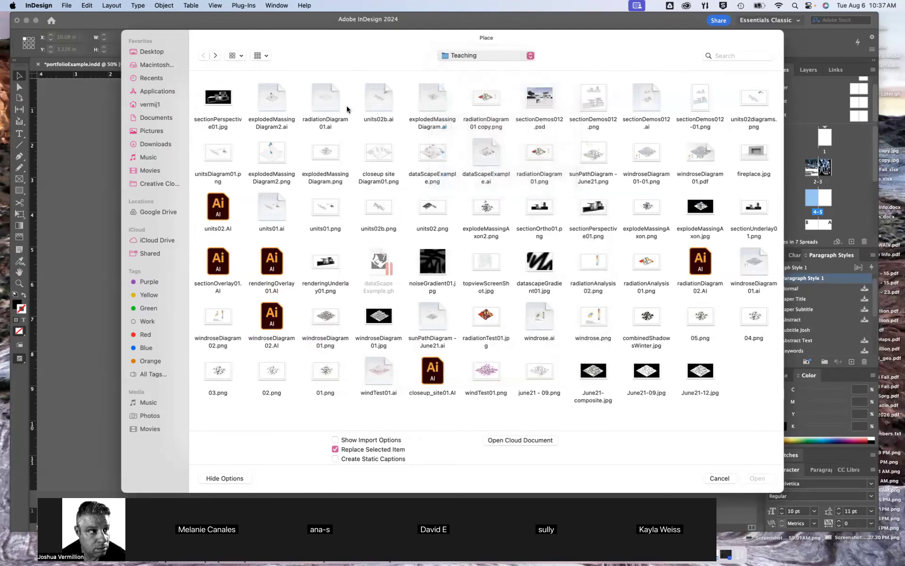
{"action": "left_click", "coordinate": [218, 101]}
{"action": "double_click", "coordinate": [225, 102]}
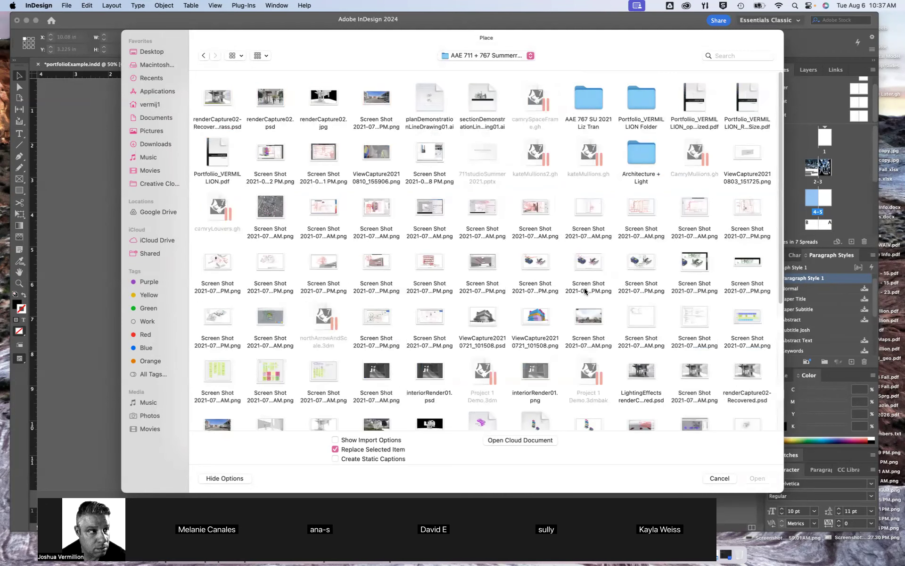
{"action": "left_click", "coordinate": [238, 56]}
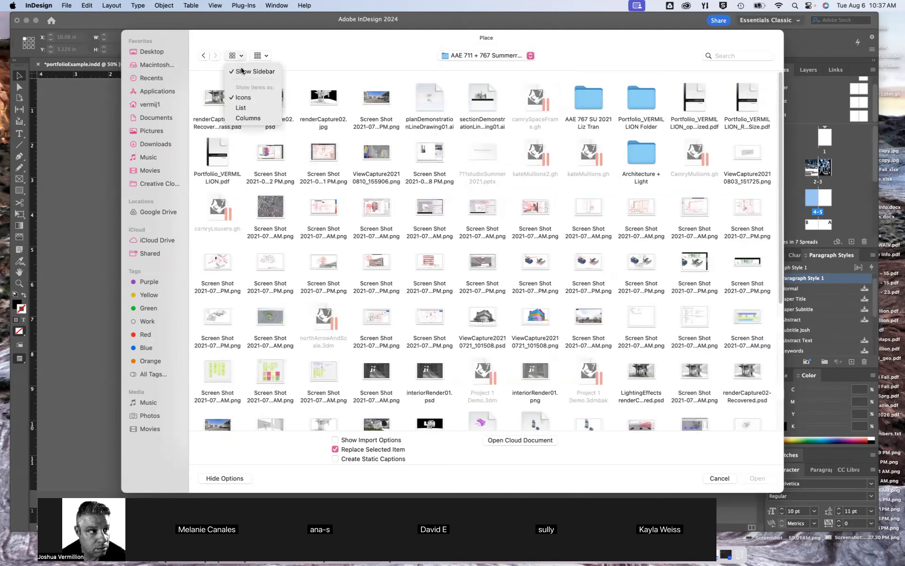
{"action": "left_click", "coordinate": [243, 97]}
Preview the magenta massing diagram diagramTest01.ai and place it at its original size, starting on page 4
{"action": "left_click", "coordinate": [246, 242]}
{"action": "key", "text": "space"}
{"action": "key", "text": "space"}
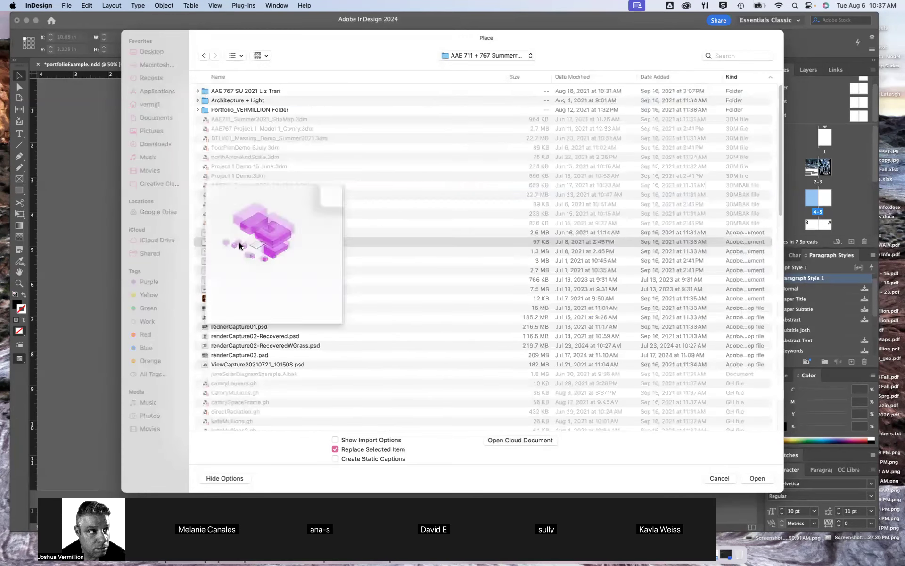
{"action": "double_click", "coordinate": [242, 242]}
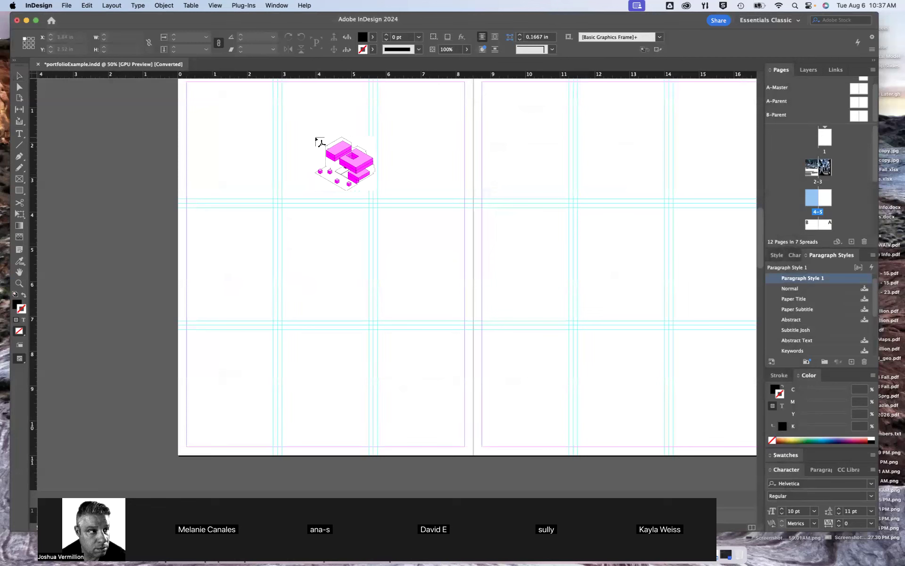
{"action": "left_click", "coordinate": [316, 137]}
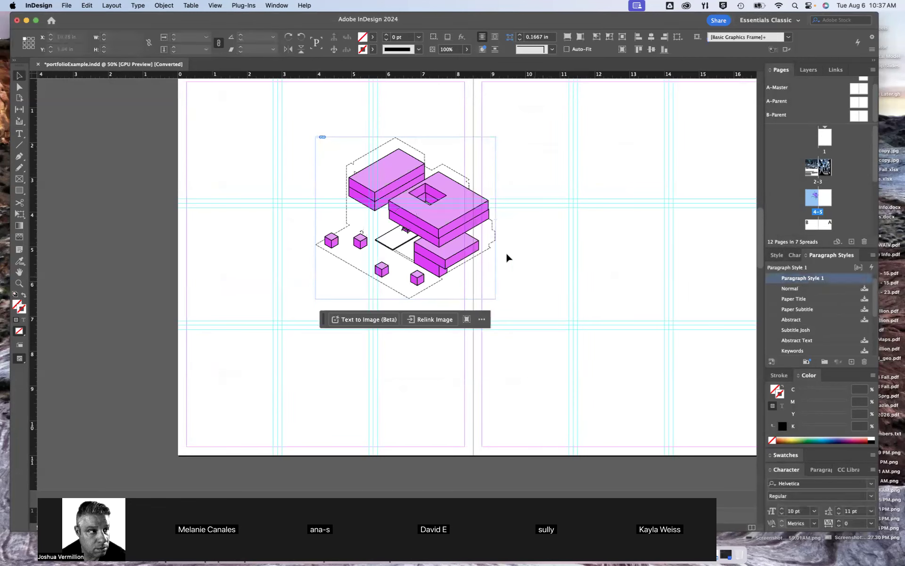
Move the placed massing diagram fully onto page 4, to about X 2.375 in
{"action": "left_click", "coordinate": [456, 225]}
{"action": "left_click", "coordinate": [516, 231]}
{"action": "left_click", "coordinate": [455, 222]}
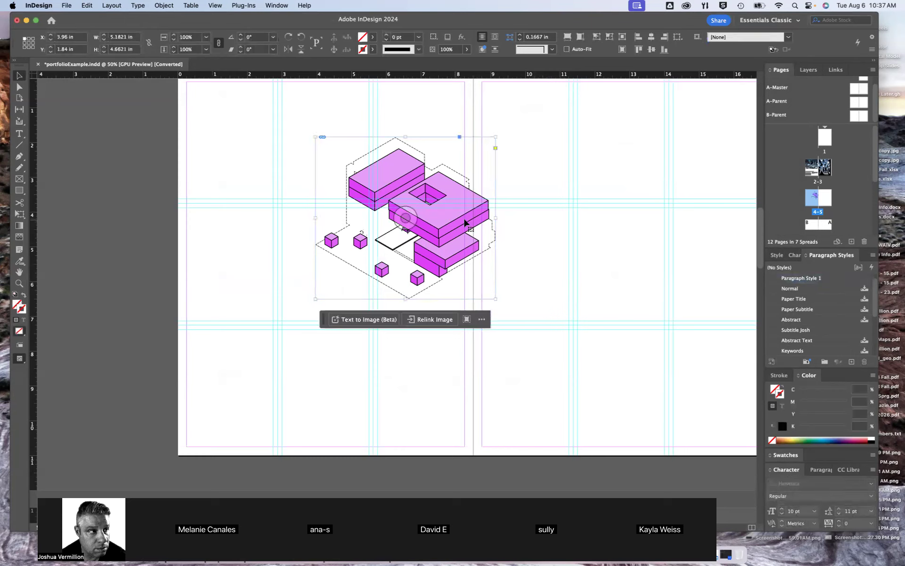
{"action": "left_click", "coordinate": [519, 233]}
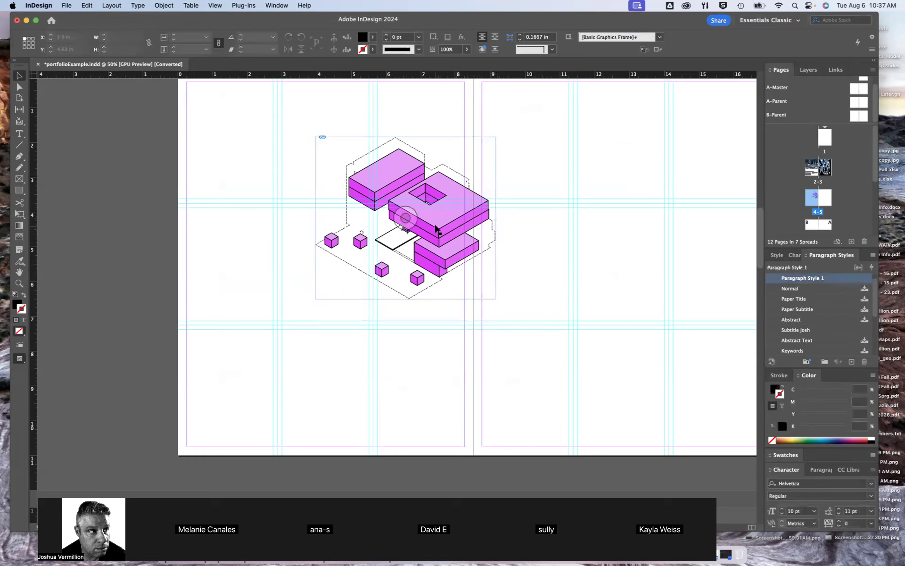
{"action": "left_click", "coordinate": [437, 229]}
Examine the placed diagram's solid edges and dashed outline at high magnification, and then the whole spread
{"action": "scroll", "coordinate": [391, 228], "scroll_direction": "up", "scroll_amount": 3}
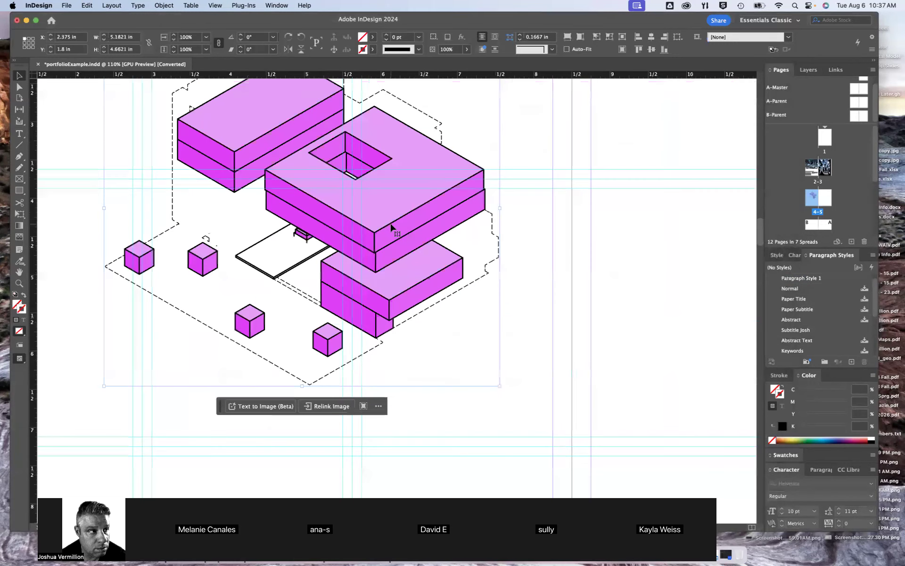
{"action": "left_click", "coordinate": [538, 260]}
{"action": "scroll", "coordinate": [538, 260], "scroll_direction": "down", "scroll_amount": 3}
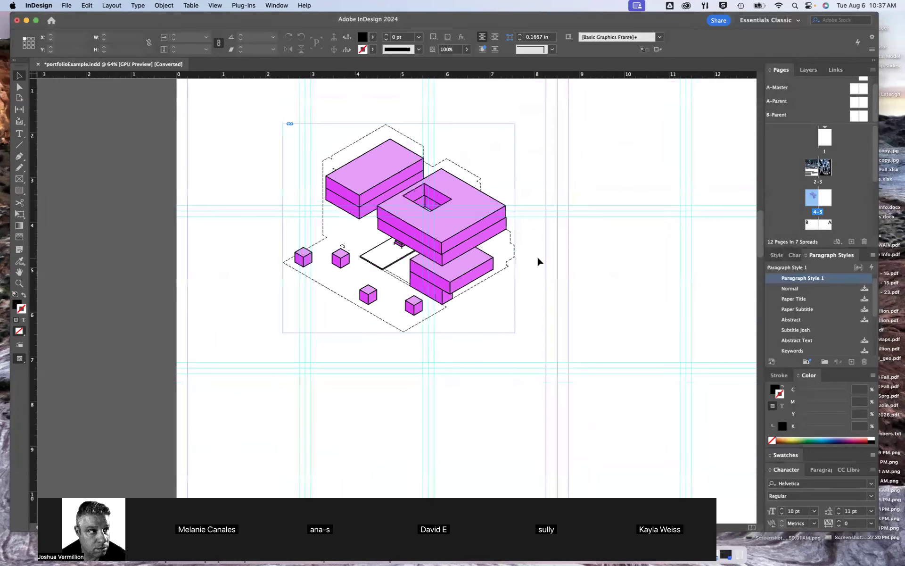
{"action": "scroll", "coordinate": [538, 261], "scroll_direction": "up", "scroll_amount": 4}
{"action": "scroll", "coordinate": [417, 312], "scroll_direction": "up", "scroll_amount": 10}
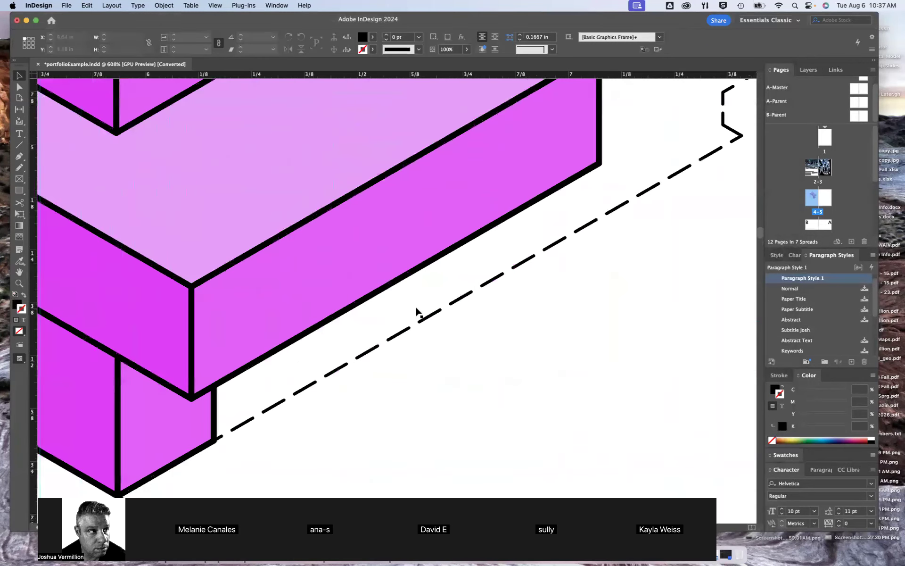
{"action": "scroll", "coordinate": [417, 311], "scroll_direction": "up", "scroll_amount": 3}
{"action": "scroll", "coordinate": [417, 310], "scroll_direction": "down", "scroll_amount": 6}
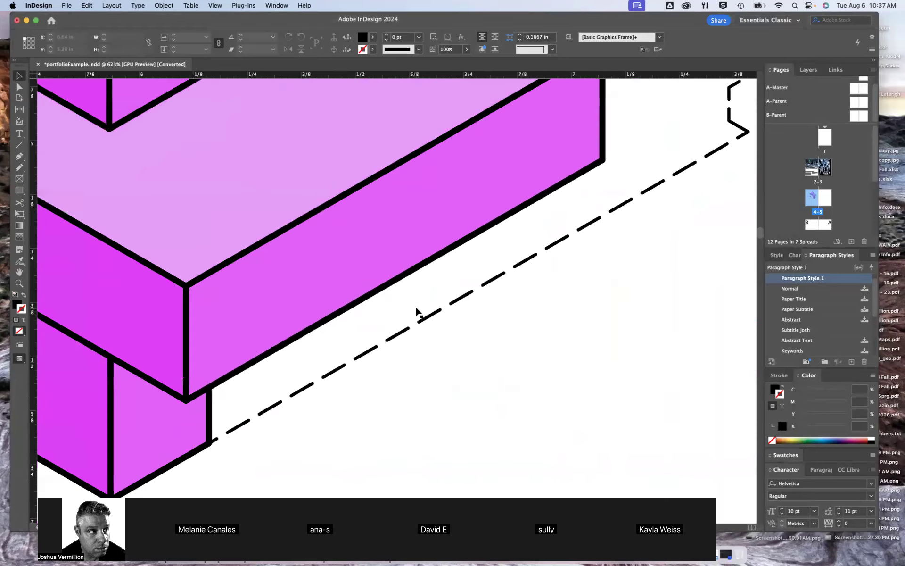
{"action": "scroll", "coordinate": [417, 312], "scroll_direction": "down", "scroll_amount": 8}
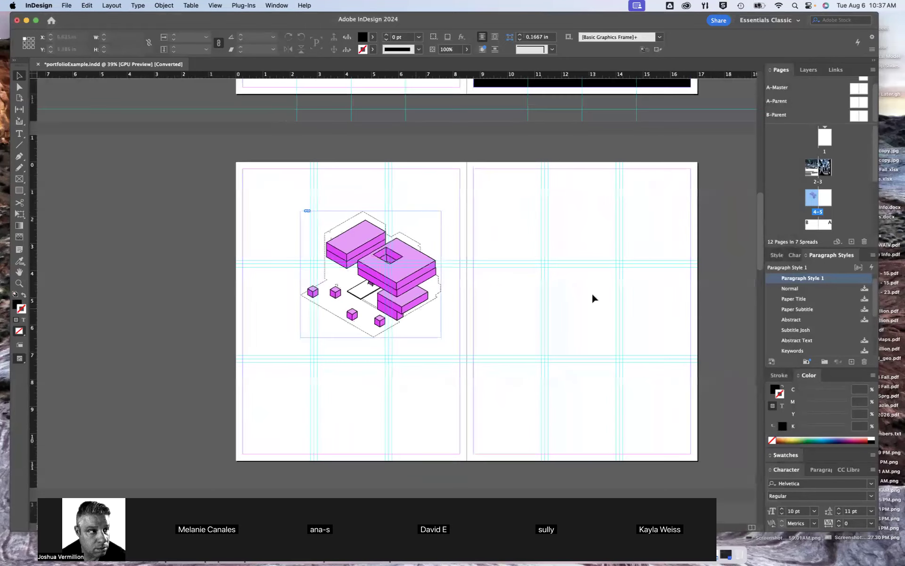
Show the document's linked files and move diagramTest01.ai to page 4's upper-left margin corner, at X 0.2839 in and Y 0.25 in
{"action": "left_click", "coordinate": [829, 71]}
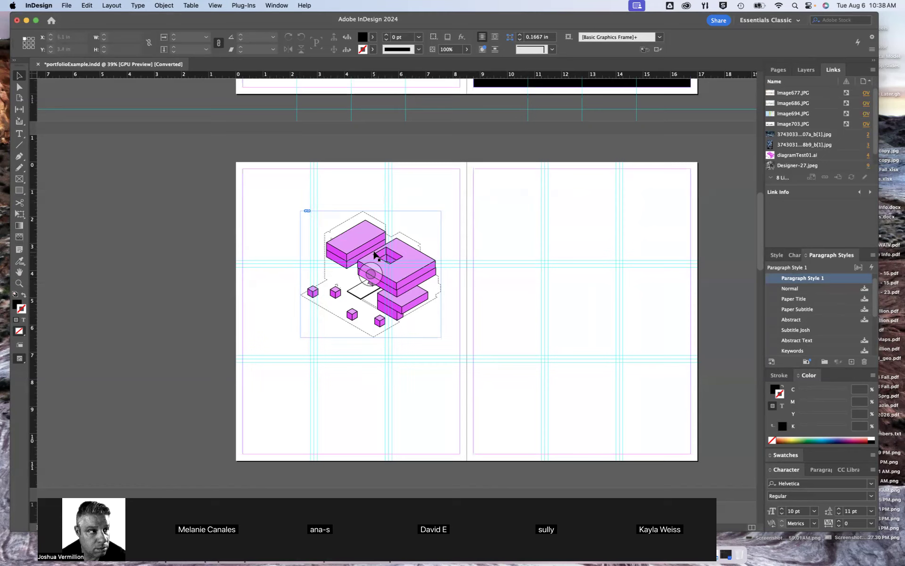
{"action": "scroll", "coordinate": [374, 254], "scroll_direction": "up", "scroll_amount": 3}
{"action": "left_click_drag", "start_coordinate": [362, 228], "coordinate": [255, 146]}
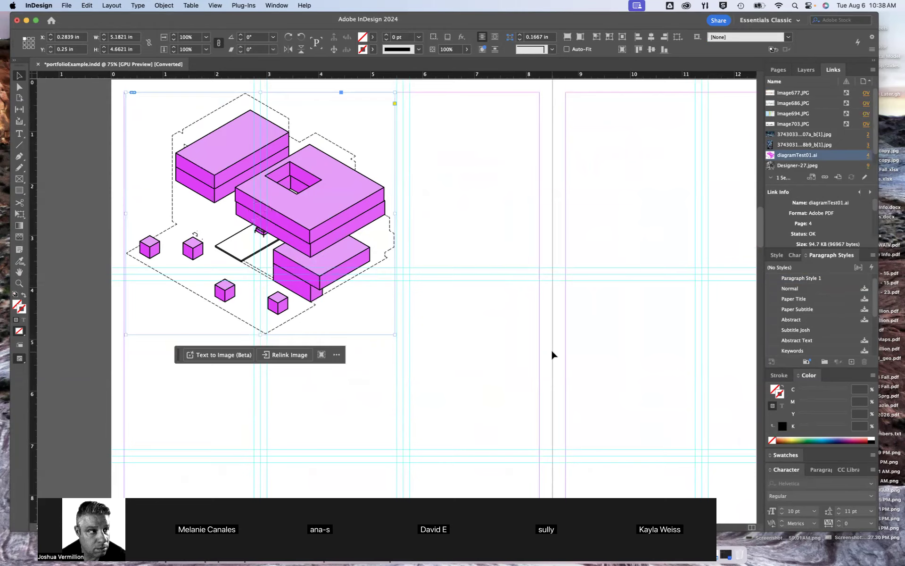
{"action": "scroll", "coordinate": [552, 354], "scroll_direction": "down", "scroll_amount": 5}
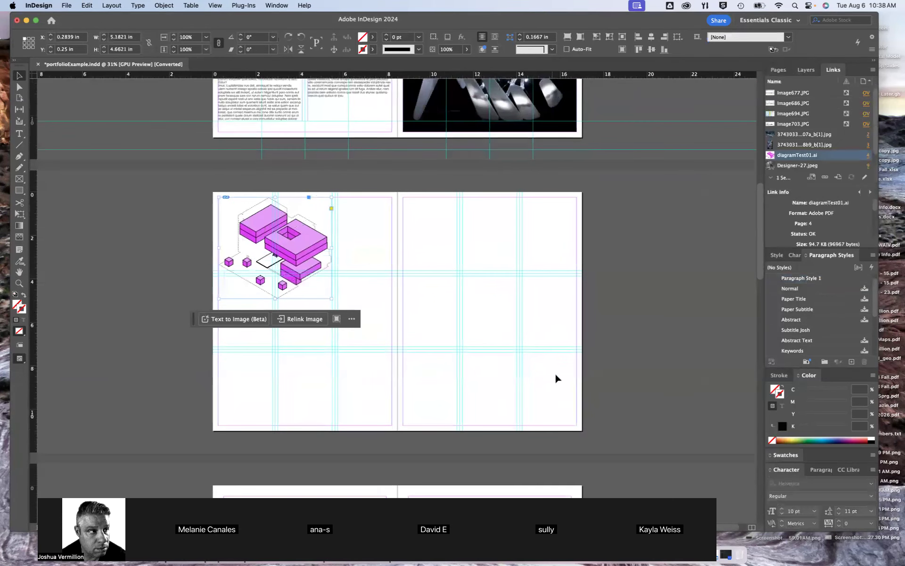
{"action": "scroll", "coordinate": [292, 249], "scroll_direction": "up", "scroll_amount": 5}
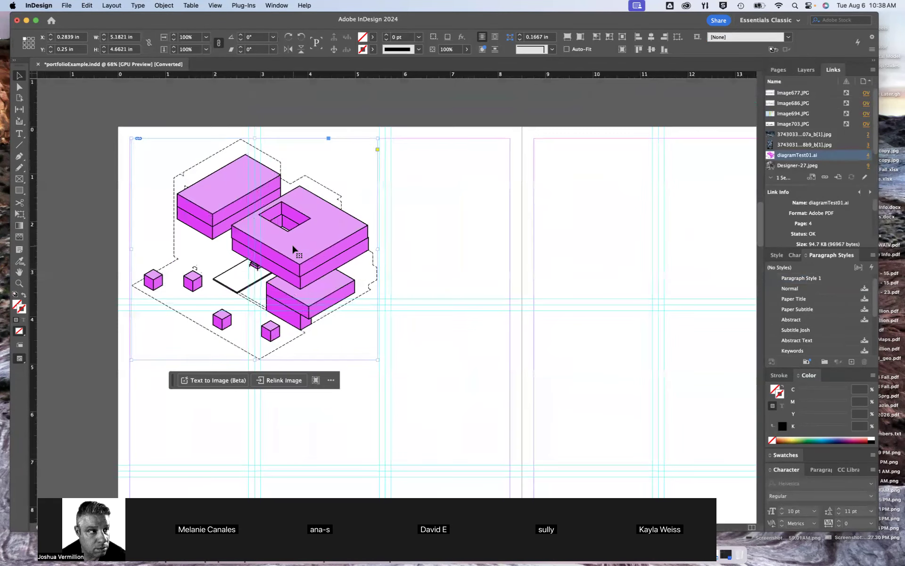
{"action": "scroll", "coordinate": [292, 249], "scroll_direction": "down", "scroll_amount": 3}
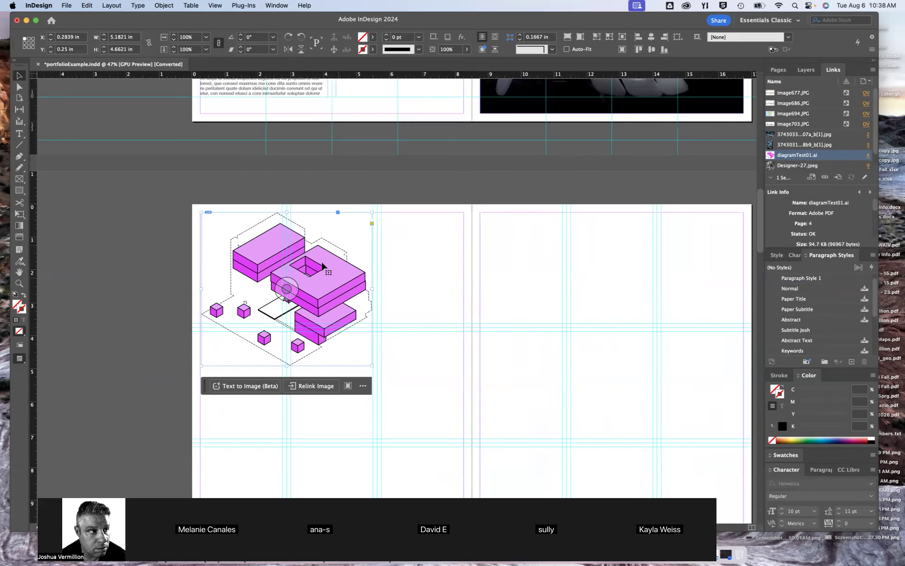
{"action": "left_click_drag", "start_coordinate": [403, 341], "coordinate": [433, 333]}
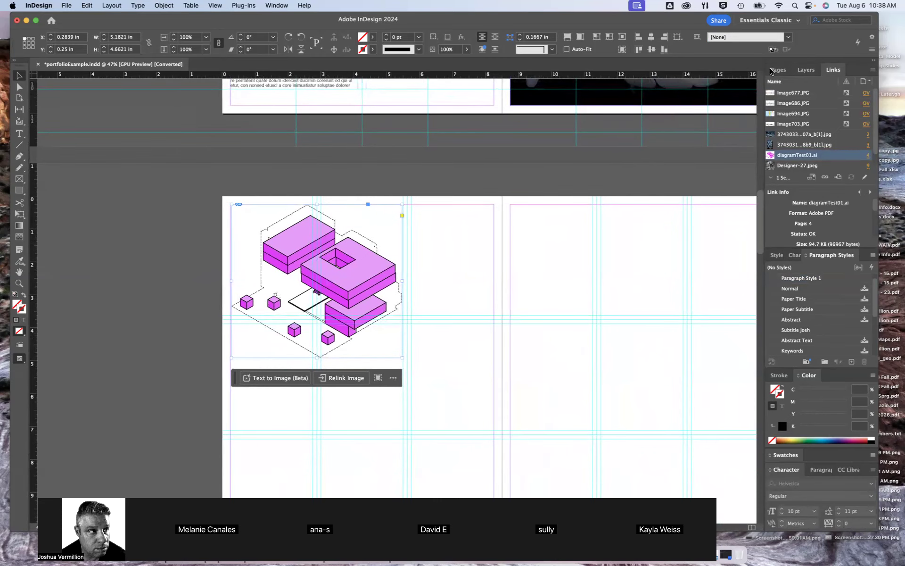
Close the portfolioExample.indd document
{"action": "left_click", "coordinate": [17, 20]}
{"action": "left_click", "coordinate": [456, 285]}
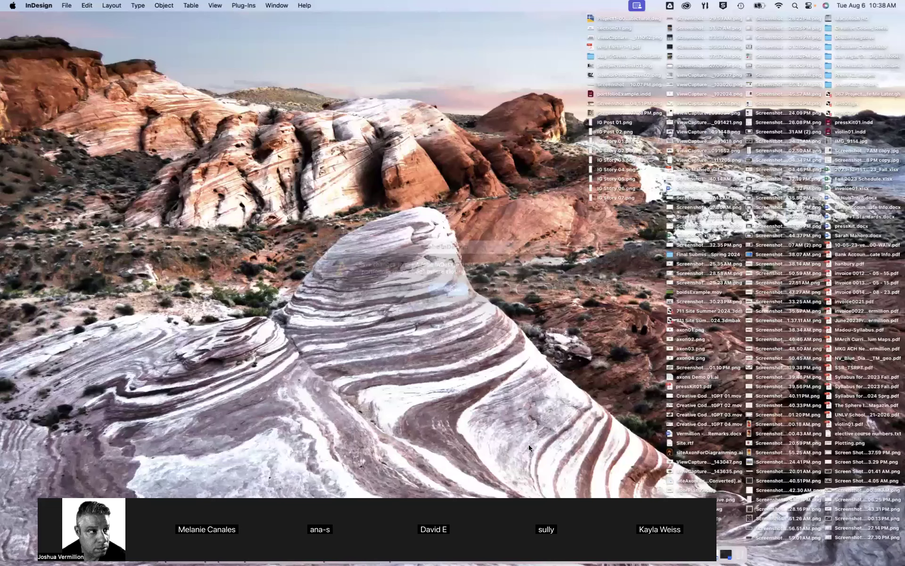